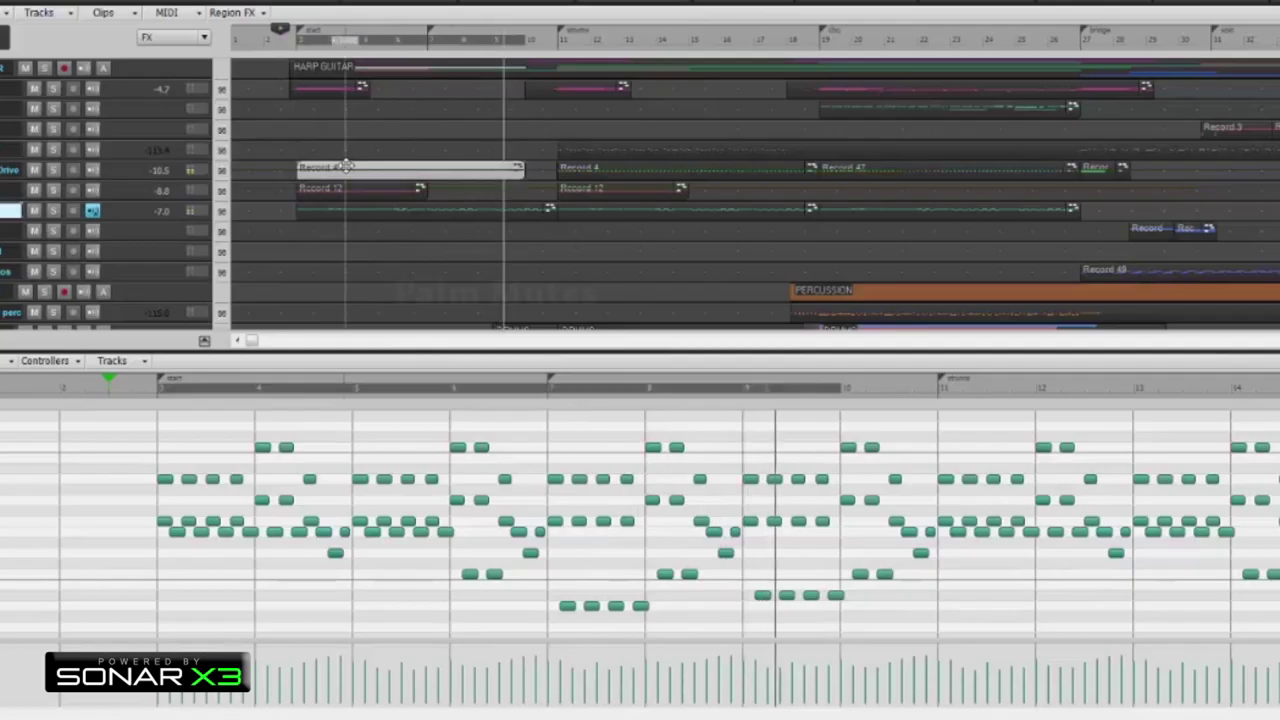
Step: Show the notes of the Chords, Finger Hits, Plucky lead and Solo clips in the piano roll during playback
{"action": "left_click", "coordinate": [537, 88]}
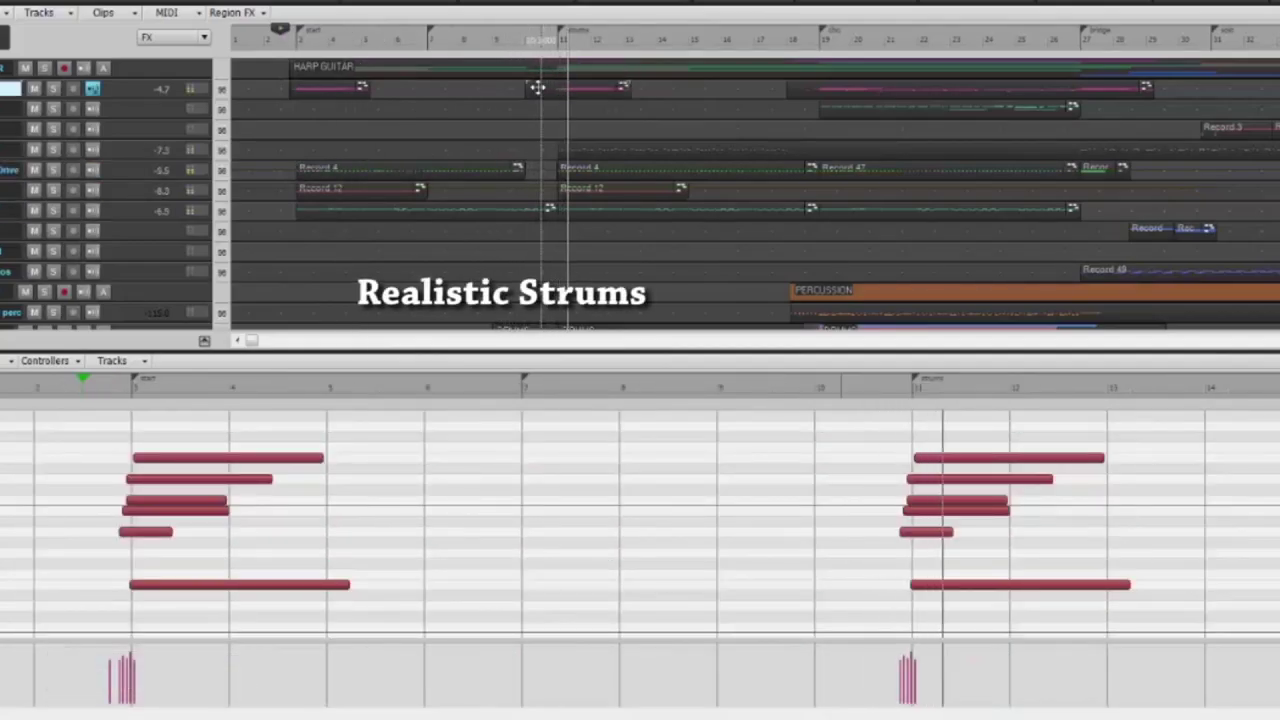
{"action": "left_click", "coordinate": [566, 147]}
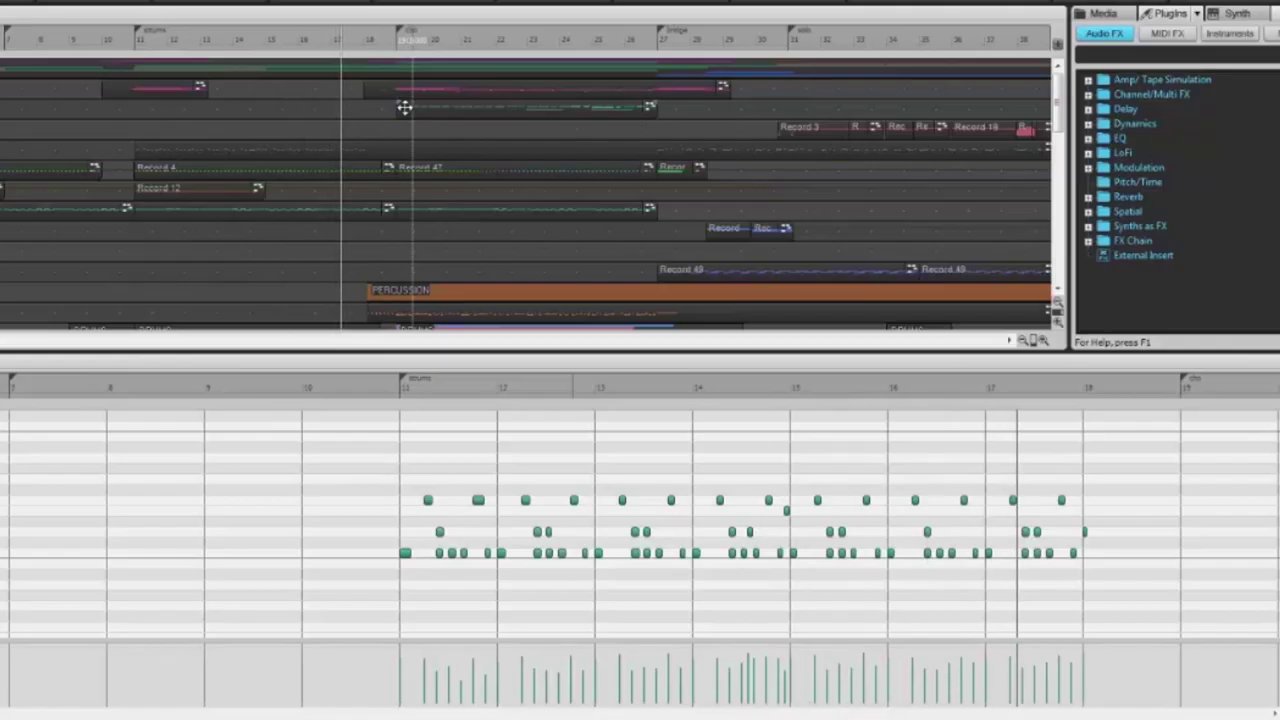
{"action": "left_click", "coordinate": [384, 85]}
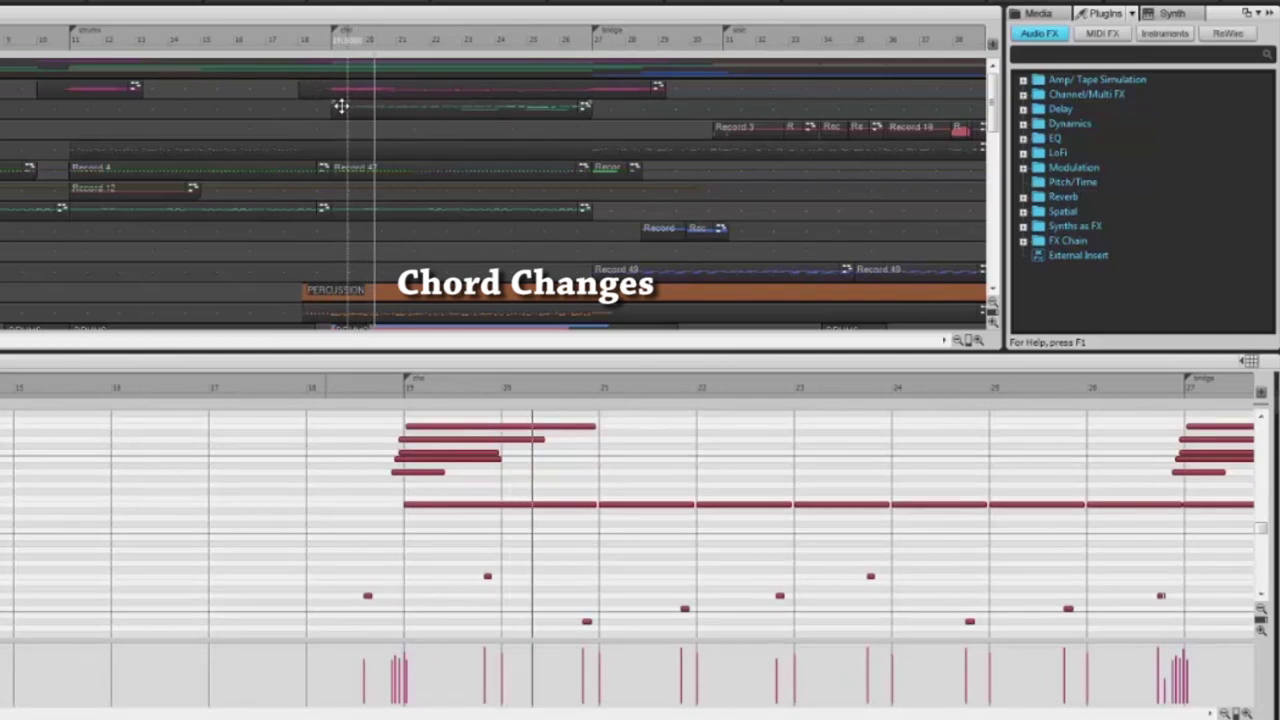
{"action": "left_click", "coordinate": [341, 106]}
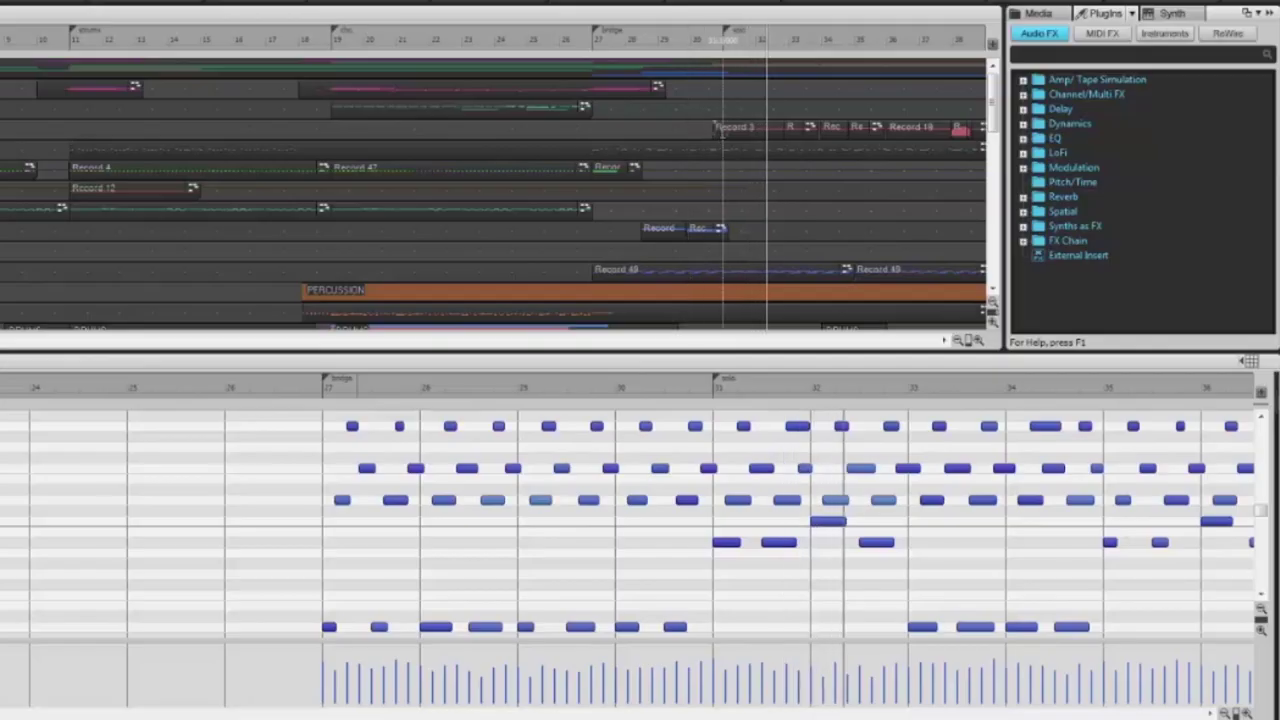
{"action": "left_click", "coordinate": [708, 148]}
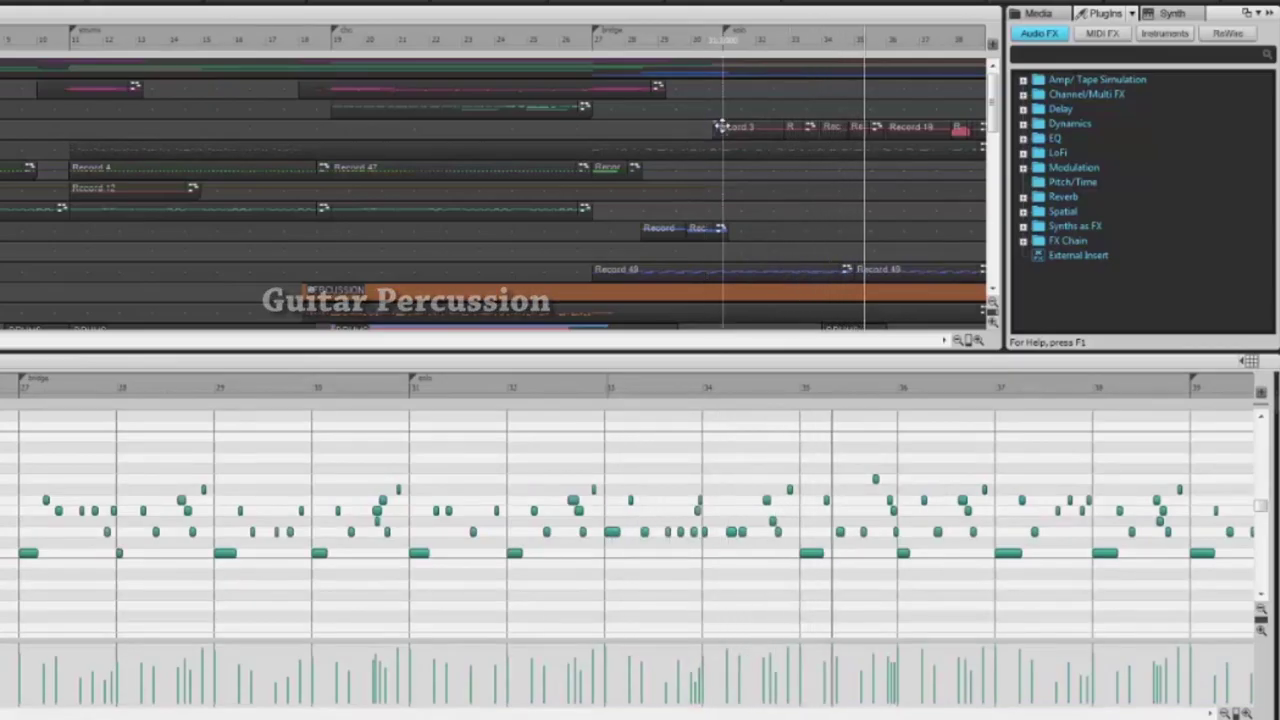
{"action": "left_click", "coordinate": [718, 127]}
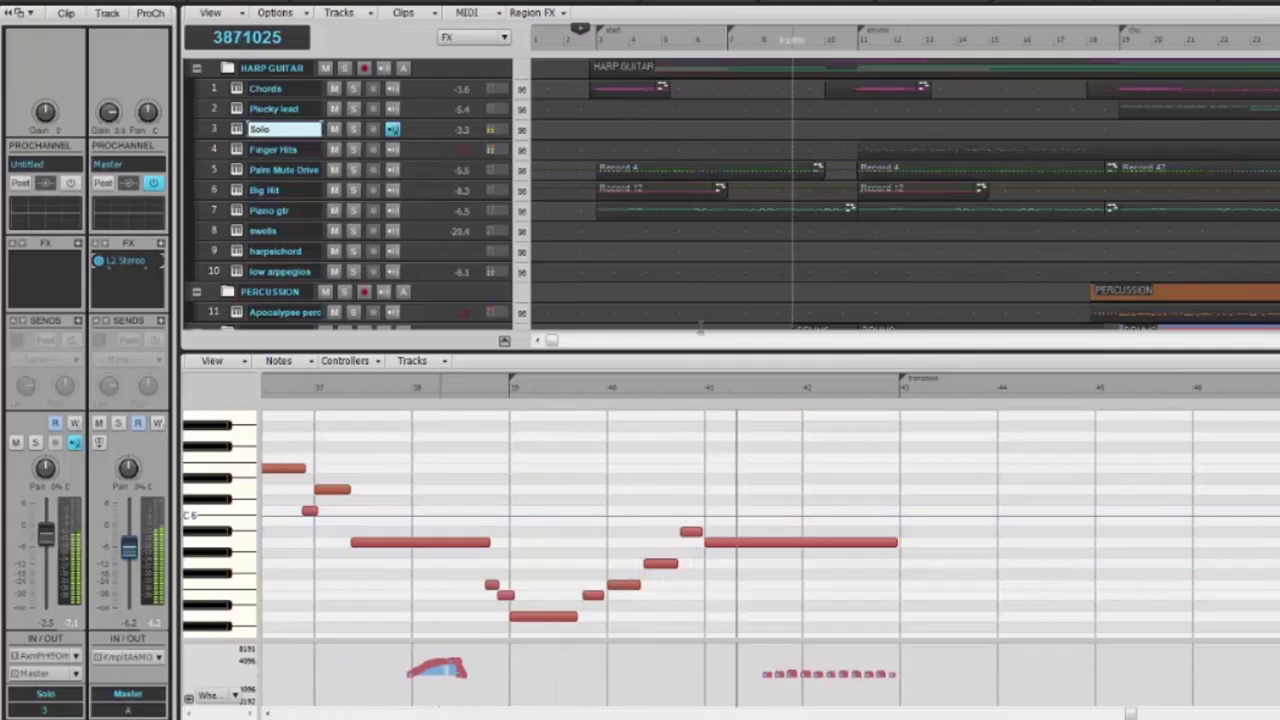
Step: View the low arpeggios, second-chorus Plucky lead and Apocalypse perc notes in the piano roll, and collapse the bus pane
{"action": "left_click_drag", "start_coordinate": [545, 345], "coordinate": [903, 342]}
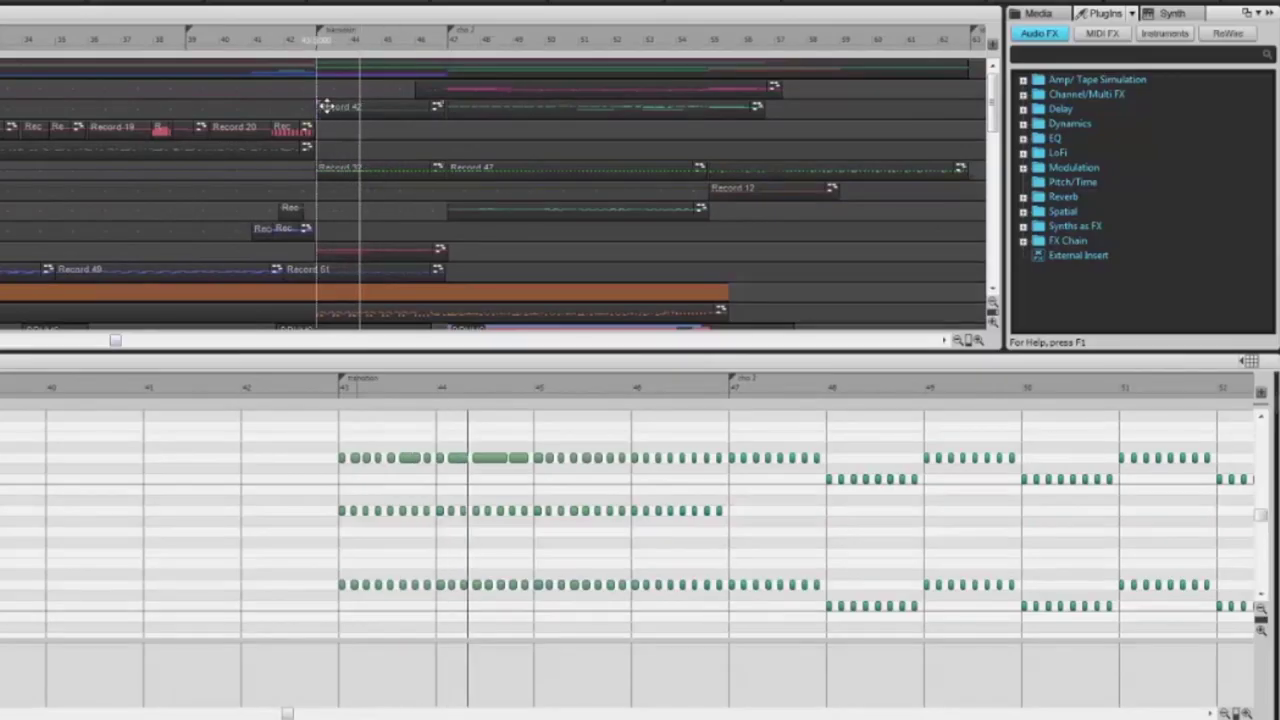
{"action": "left_click", "coordinate": [376, 269]}
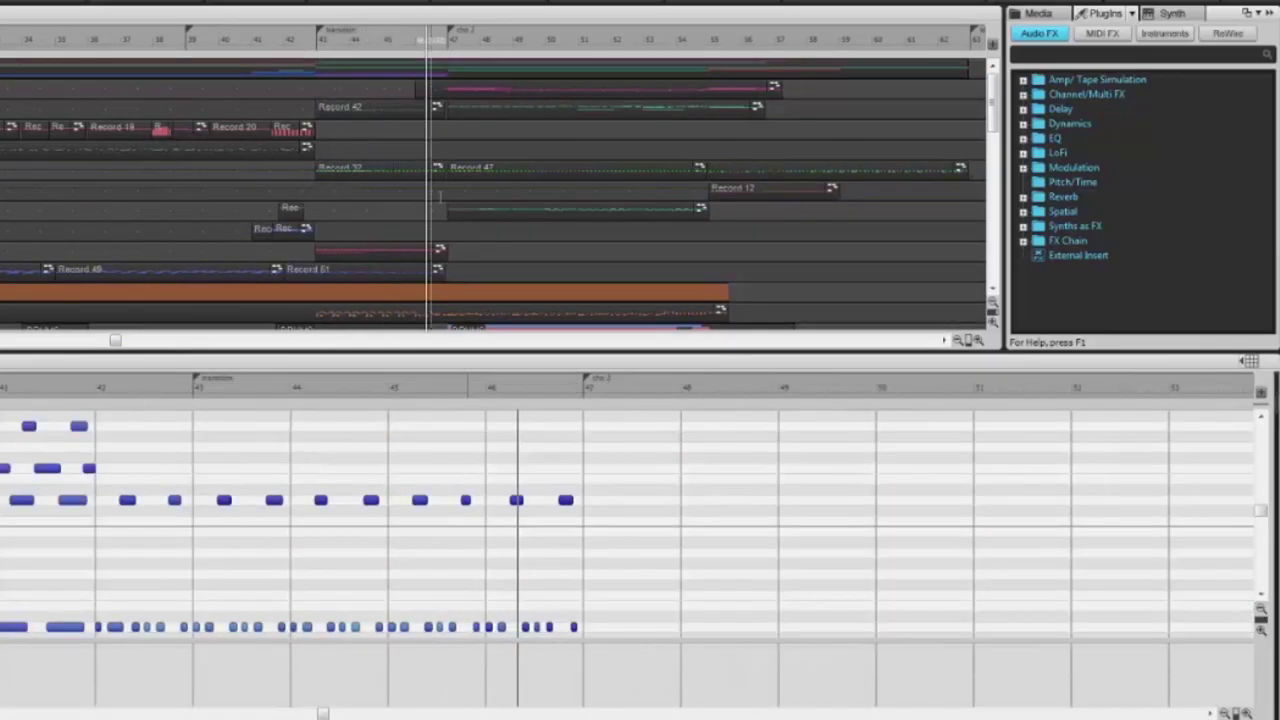
{"action": "left_click", "coordinate": [455, 107]}
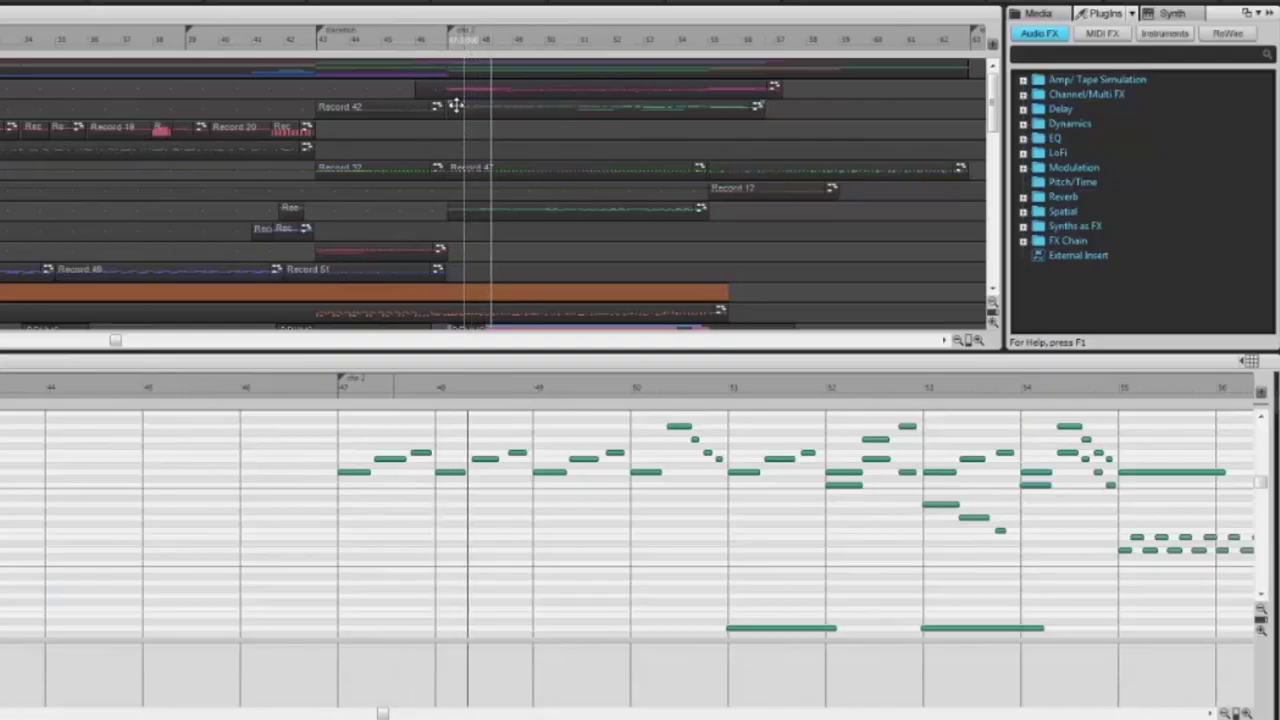
{"action": "left_click", "coordinate": [367, 308]}
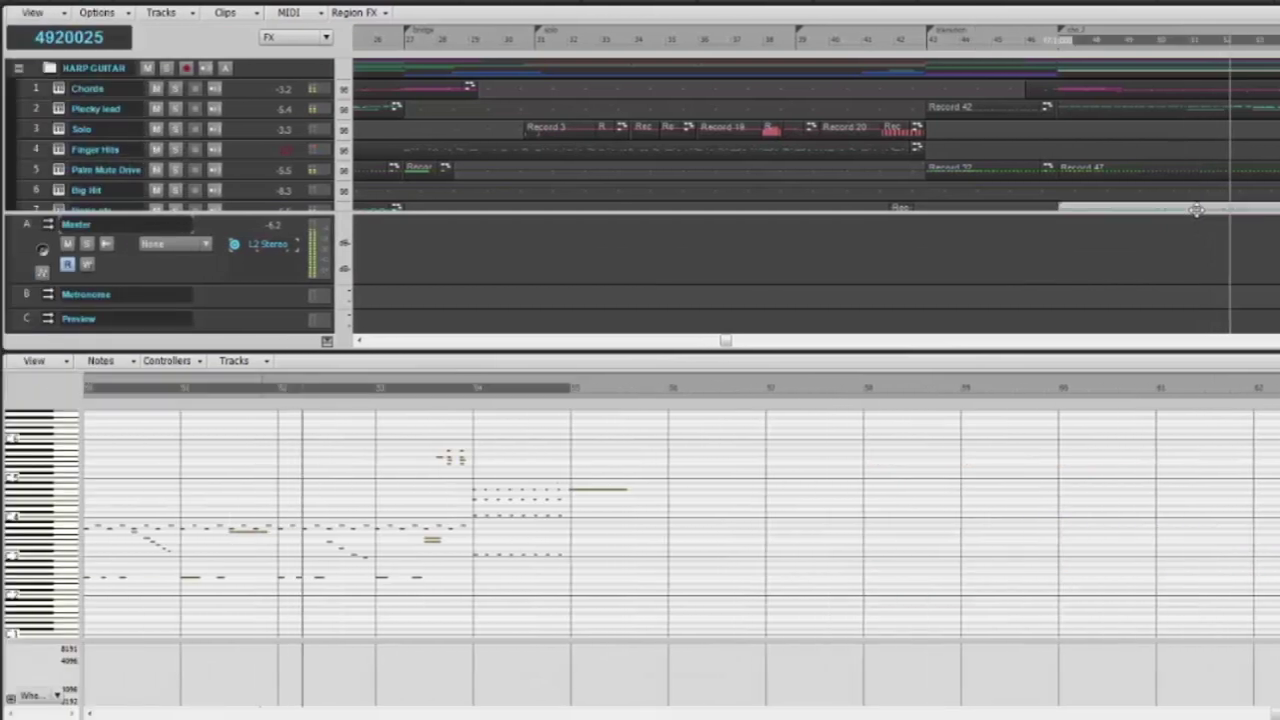
{"action": "left_click_drag", "start_coordinate": [1196, 210], "coordinate": [1191, 360]}
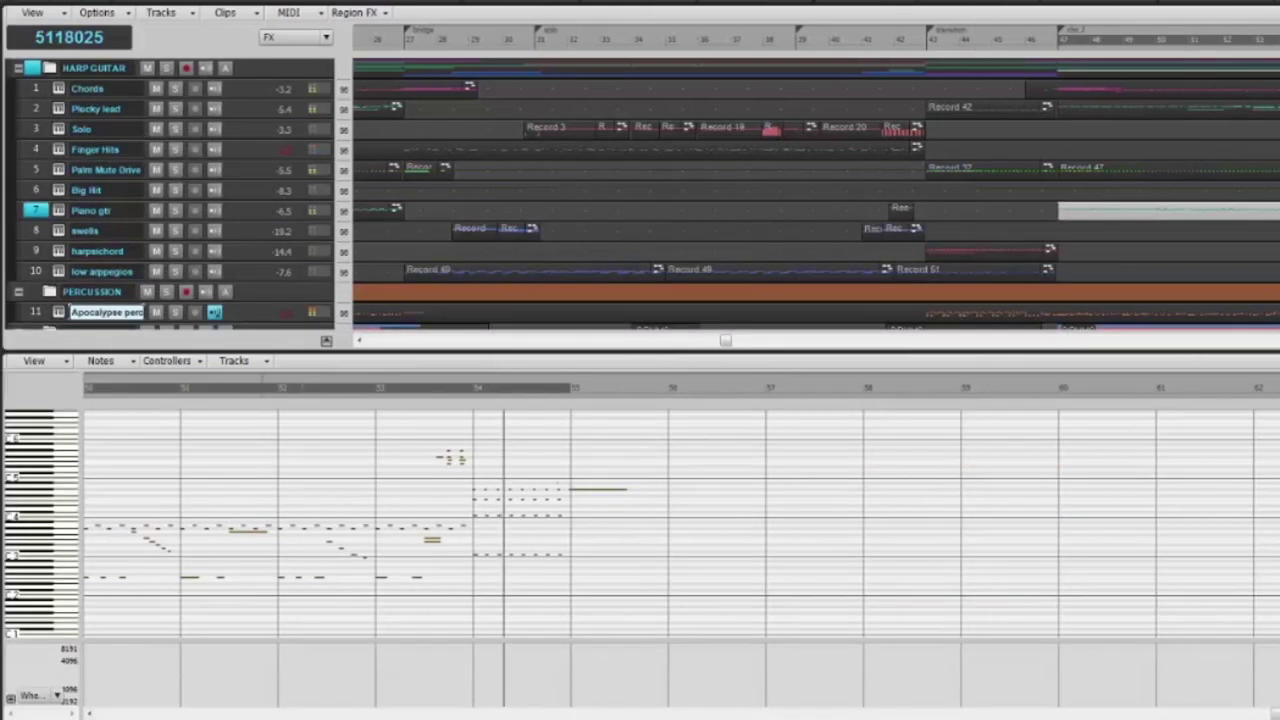
{"action": "left_click", "coordinate": [106, 170]}
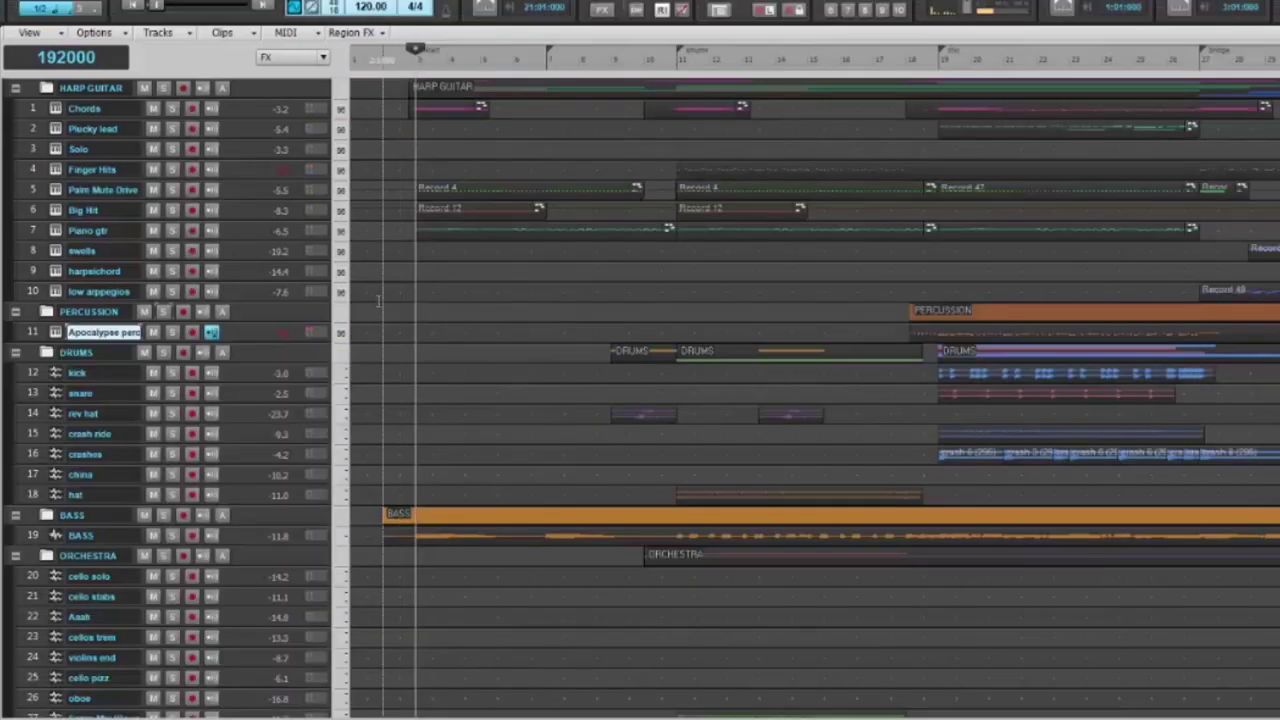
Step: Audition the PERCUSSION, DRUMS and BASS folders, each soloed in turn
{"action": "left_click", "coordinate": [390, 293]}
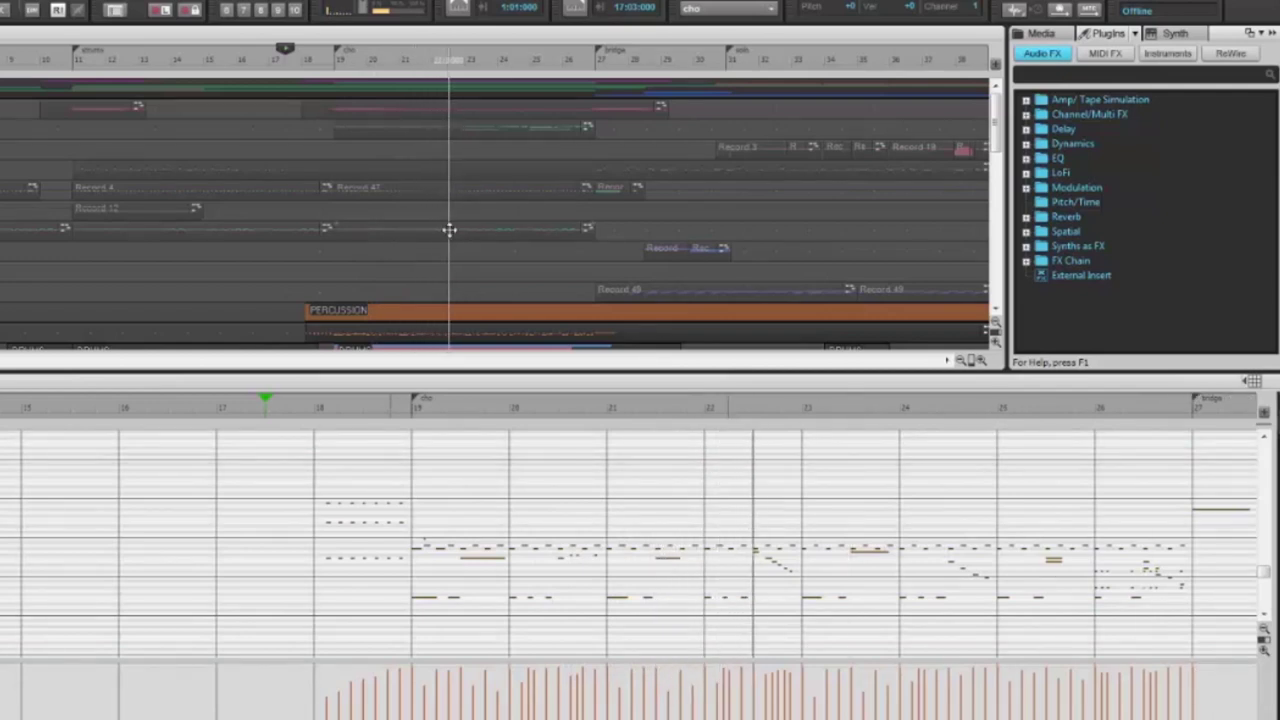
{"action": "key", "text": "space"}
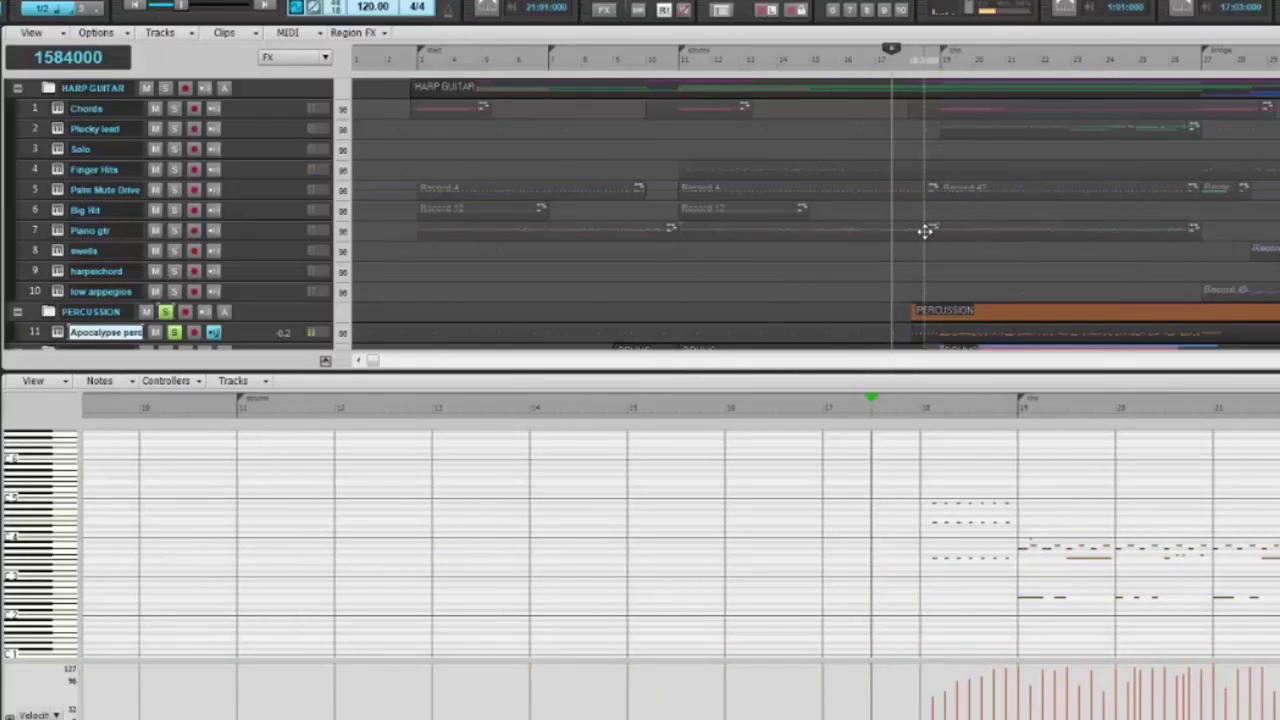
{"action": "scroll", "coordinate": [925, 231], "scroll_direction": "down", "scroll_amount": 4}
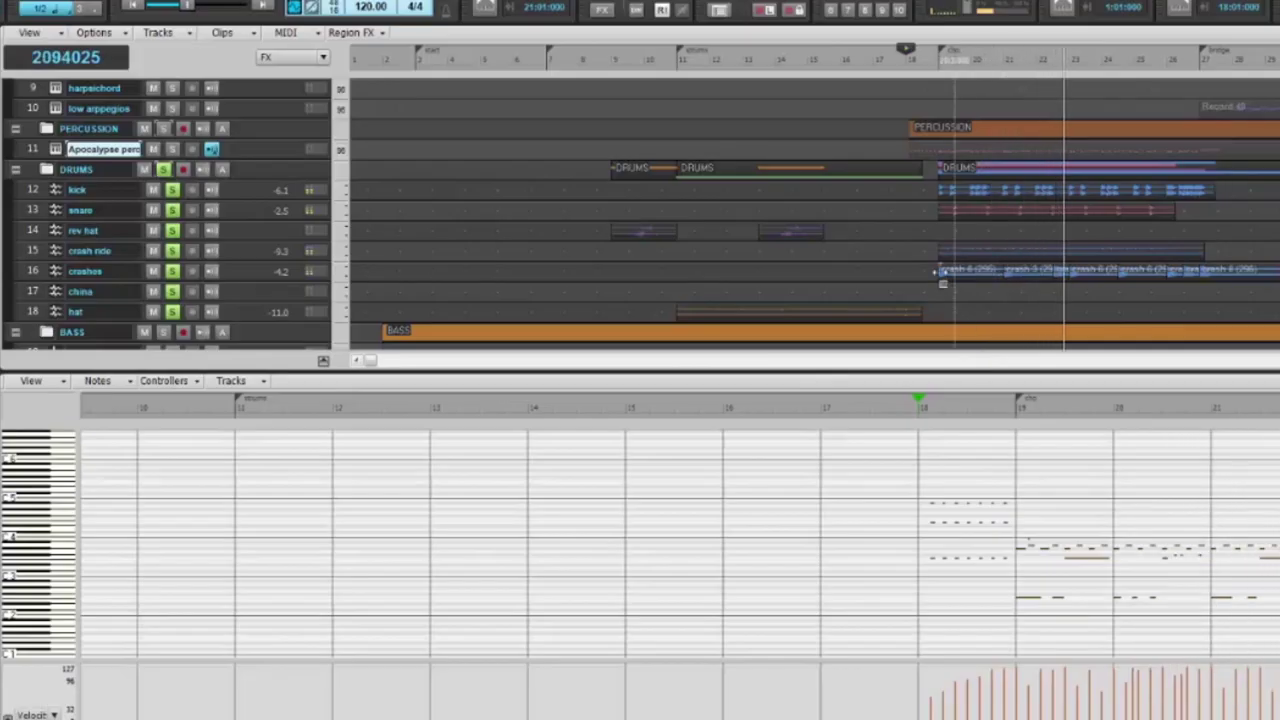
{"action": "left_click", "coordinate": [907, 214]}
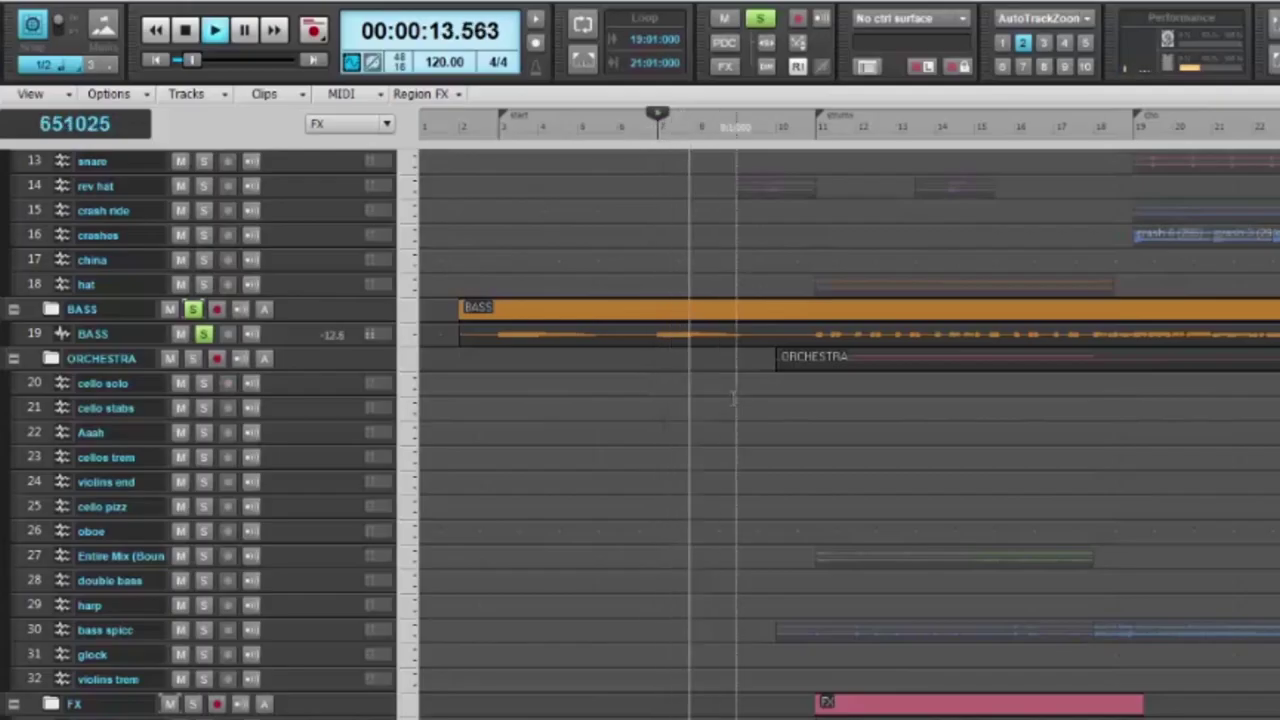
{"action": "key", "text": "space"}
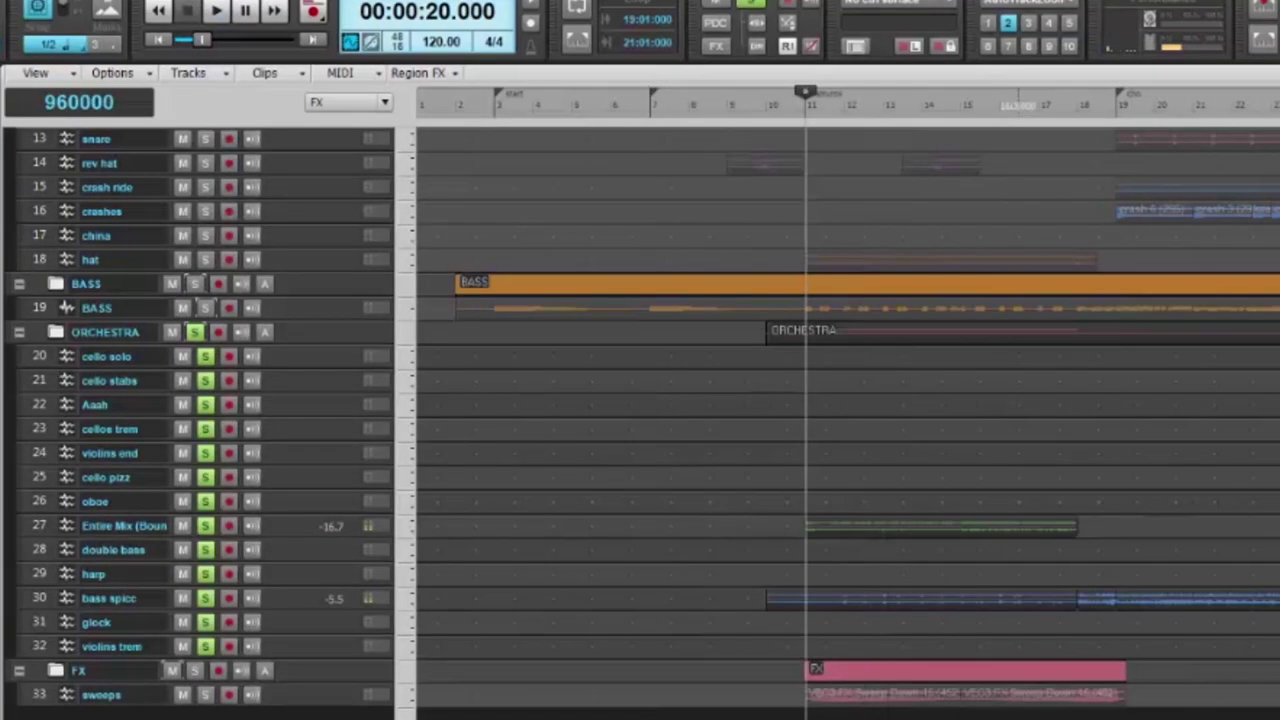
Step: Audition the soloed ORCHESTRA folder from bar 42 through the transition section
{"action": "scroll", "coordinate": [940, 500], "scroll_direction": "right", "scroll_amount": 10}
{"action": "left_click", "coordinate": [950, 501]}
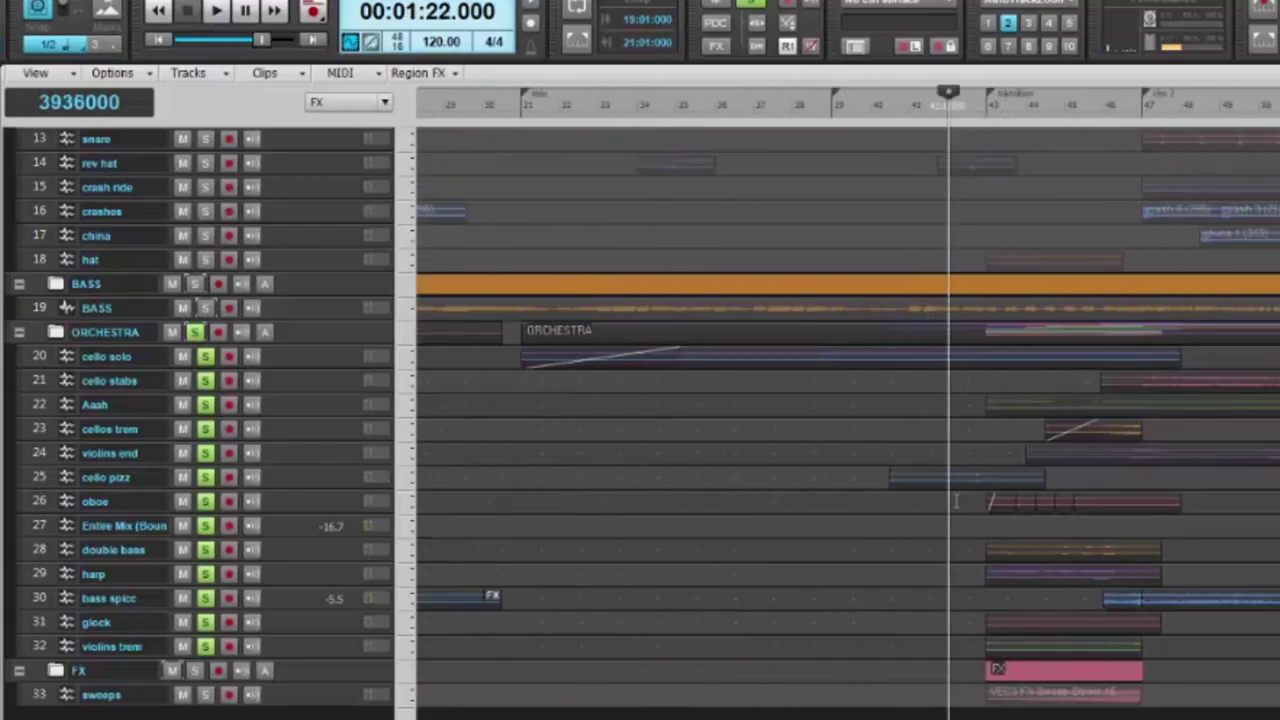
{"action": "key", "text": "space"}
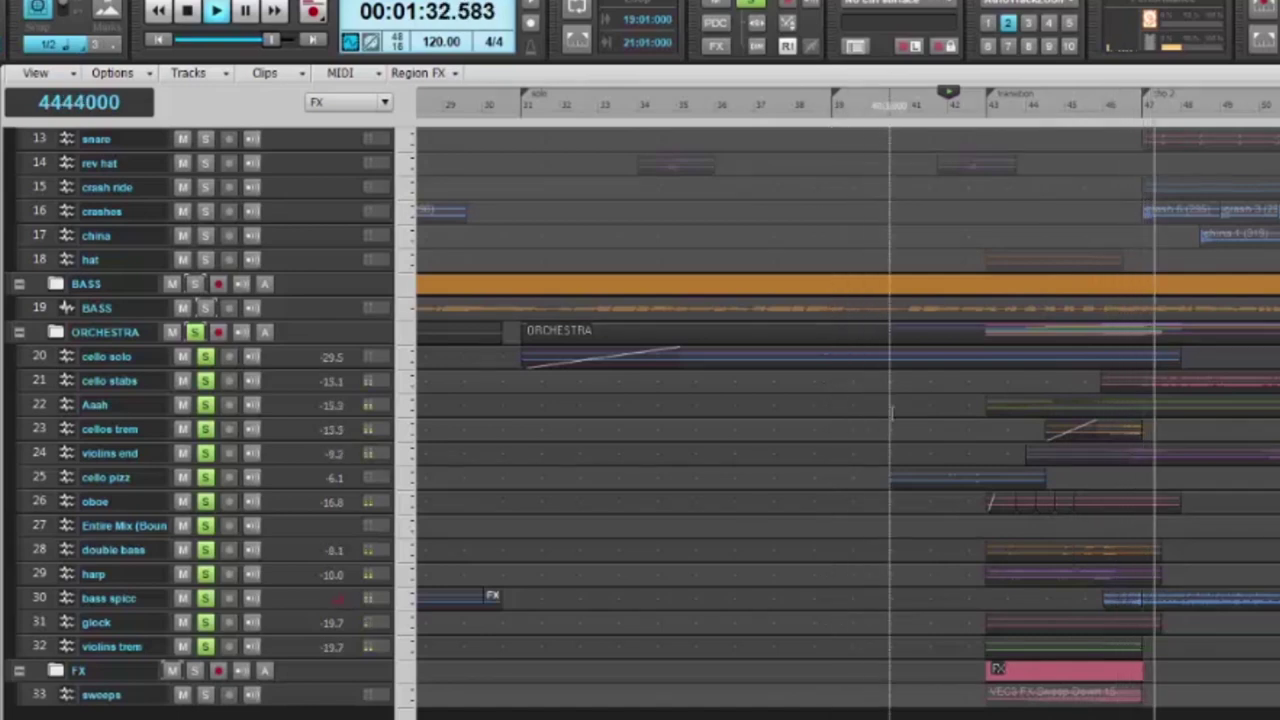
{"action": "key", "text": "space"}
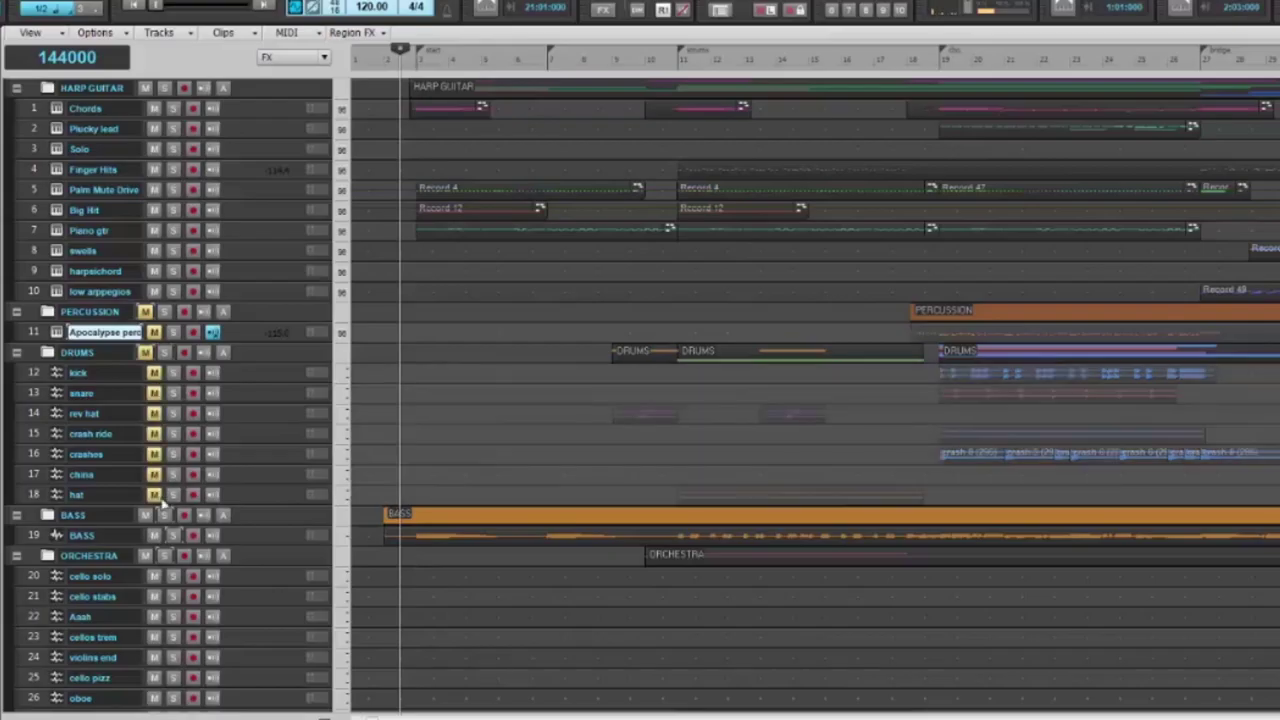
Step: Mute the PERCUSSION, DRUMS, BASS and ORCHESTRA folders, leaving the HARP GUITAR tracks audible
{"action": "scroll", "coordinate": [346, 596], "scroll_direction": "down", "scroll_amount": 3}
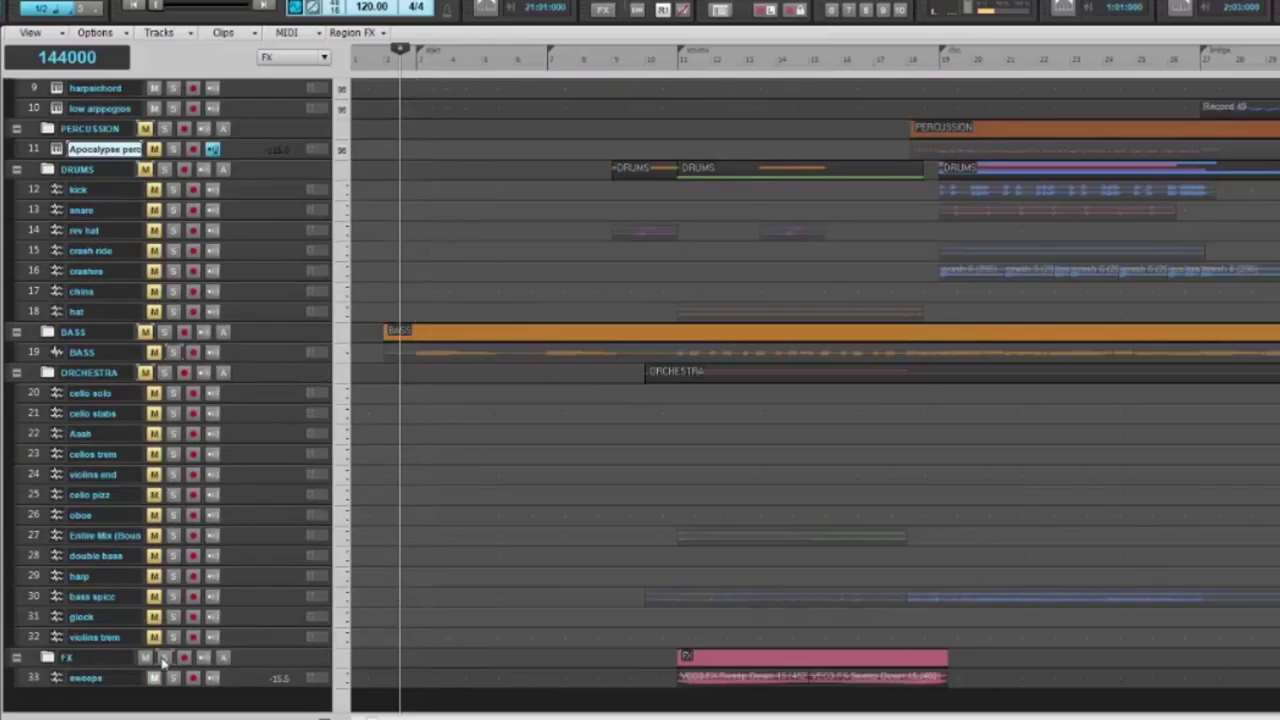
{"action": "scroll", "coordinate": [412, 670], "scroll_direction": "up", "scroll_amount": 3}
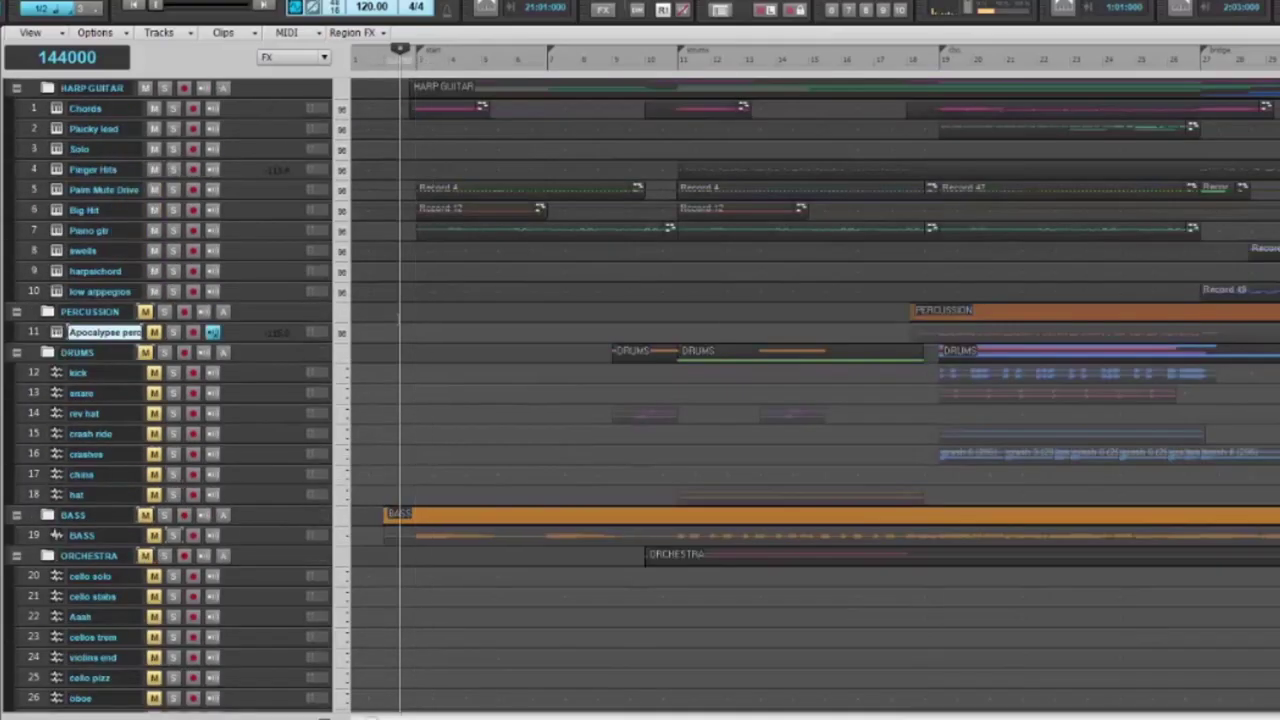
Step: Open the Kontakt instrument of the Chords track with the Harp Guitar - Auto-Strummer patch
{"action": "left_click", "coordinate": [34, 110]}
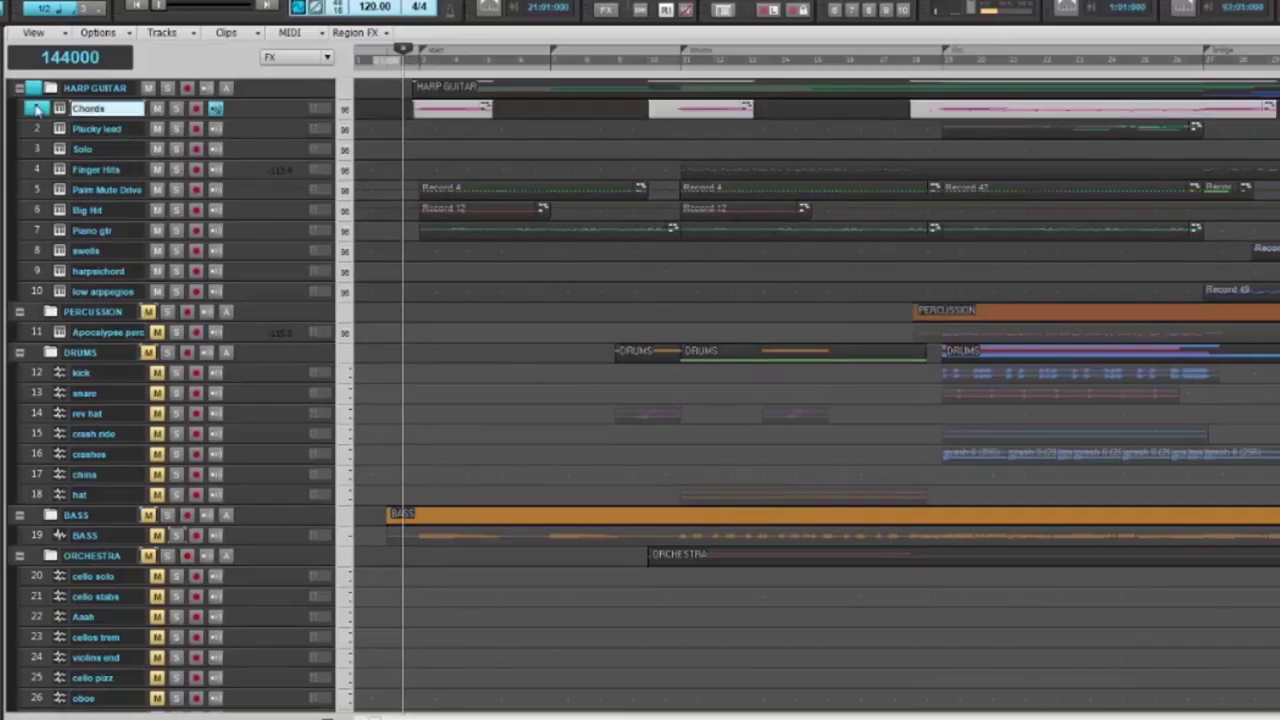
{"action": "left_click", "coordinate": [62, 113]}
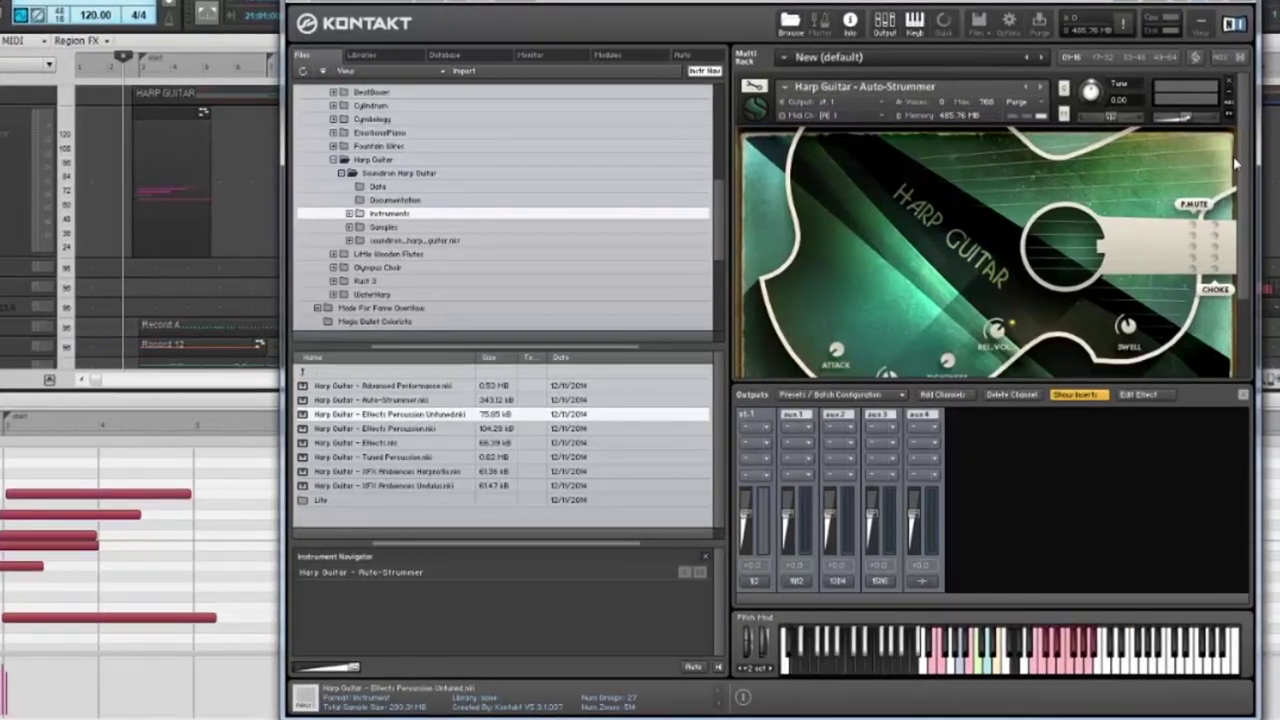
{"action": "scroll", "coordinate": [1236, 170], "scroll_direction": "down", "scroll_amount": 1}
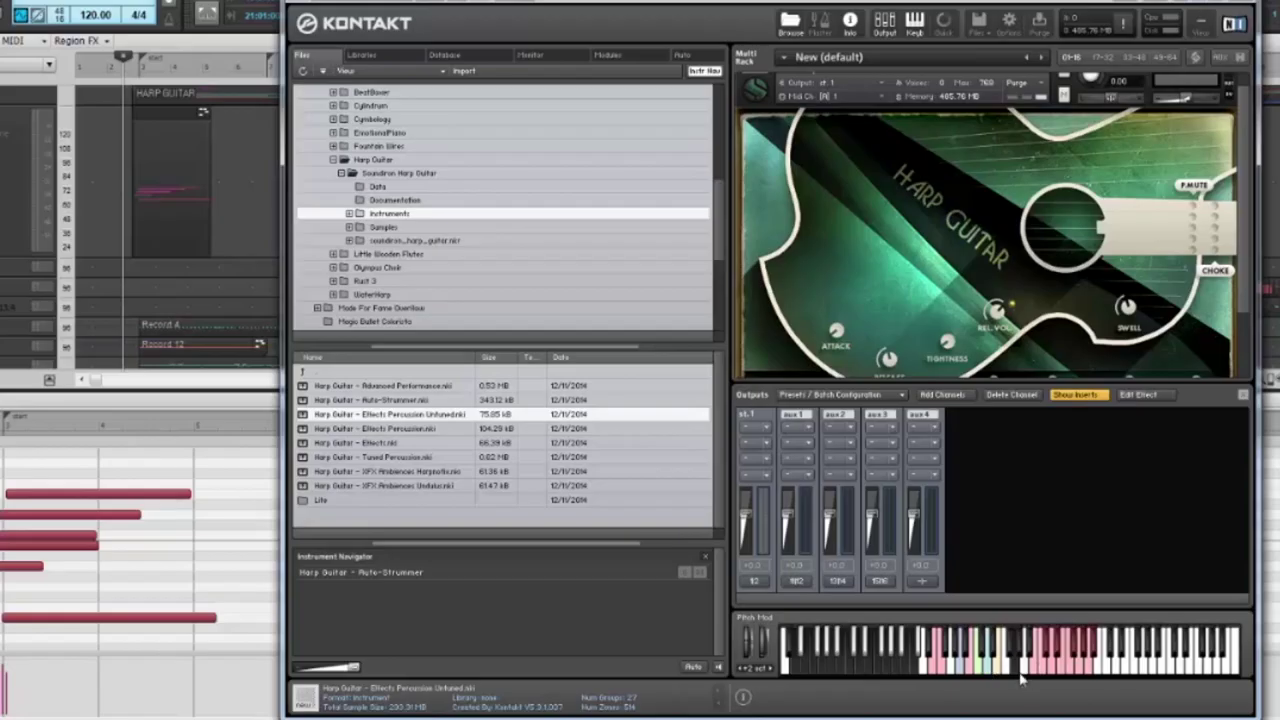
Step: Audition the Auto-Strummer's low keys and its coloured key zones on Kontakt's virtual keyboard
{"action": "left_click", "coordinate": [880, 672]}
{"action": "left_click", "coordinate": [880, 662]}
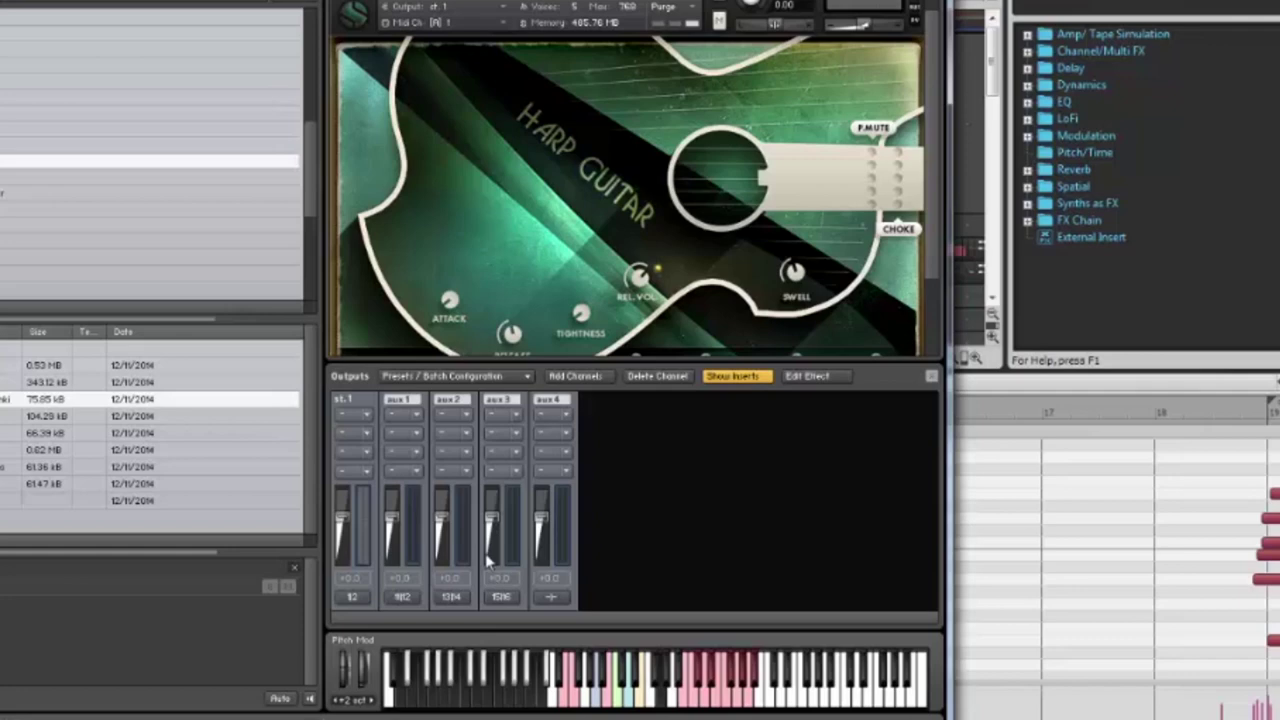
{"action": "left_click", "coordinate": [567, 705]}
{"action": "left_click", "coordinate": [571, 706]}
{"action": "left_click", "coordinate": [578, 700]}
{"action": "left_click", "coordinate": [597, 706]}
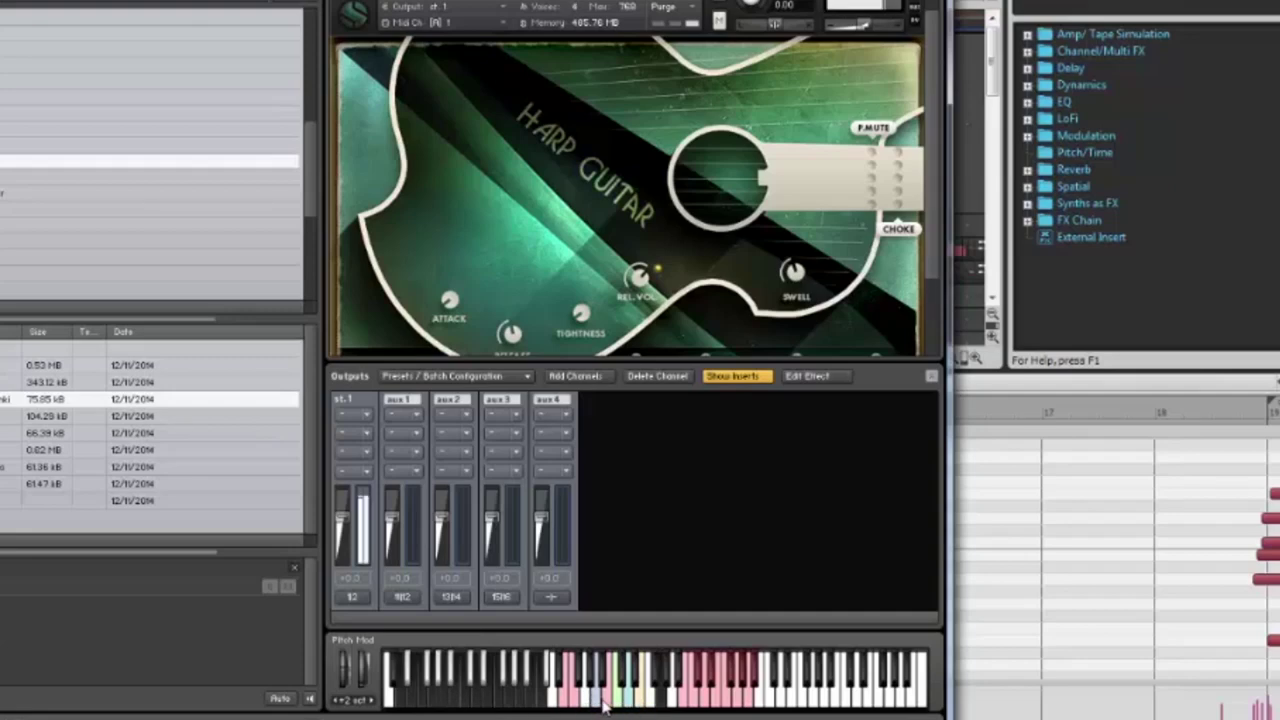
{"action": "left_click", "coordinate": [628, 708]}
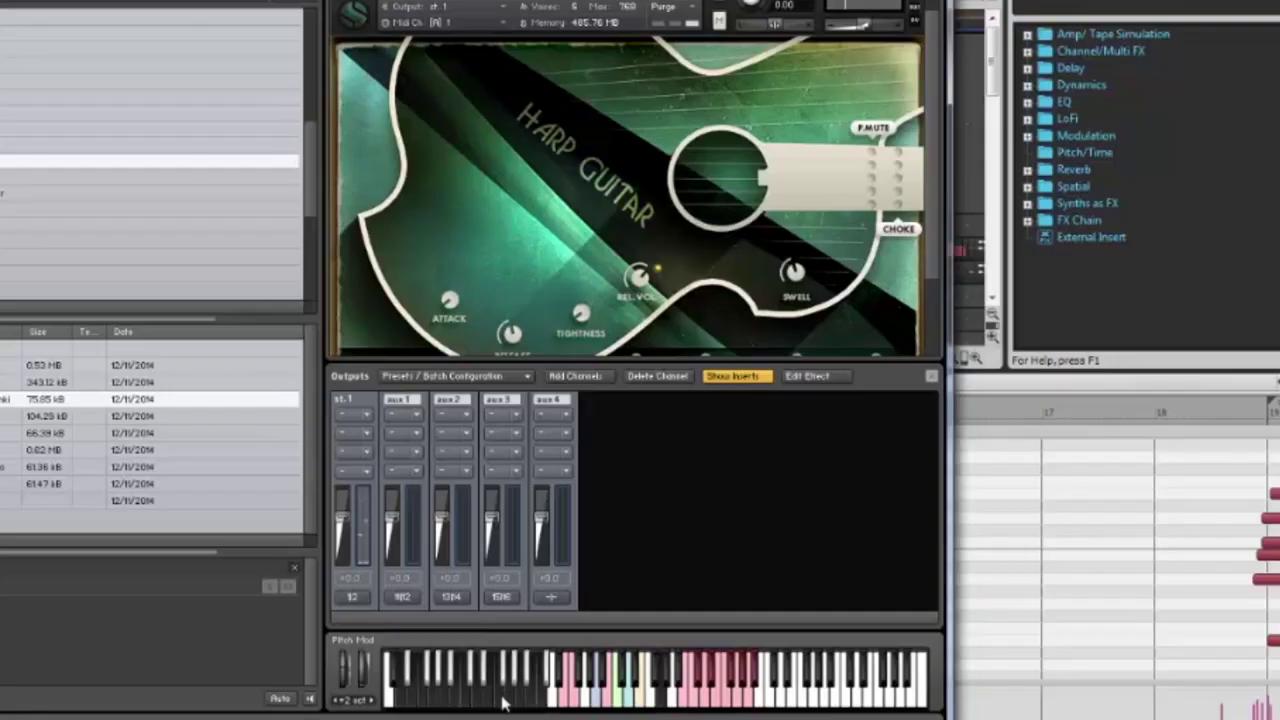
{"action": "left_click", "coordinate": [597, 707]}
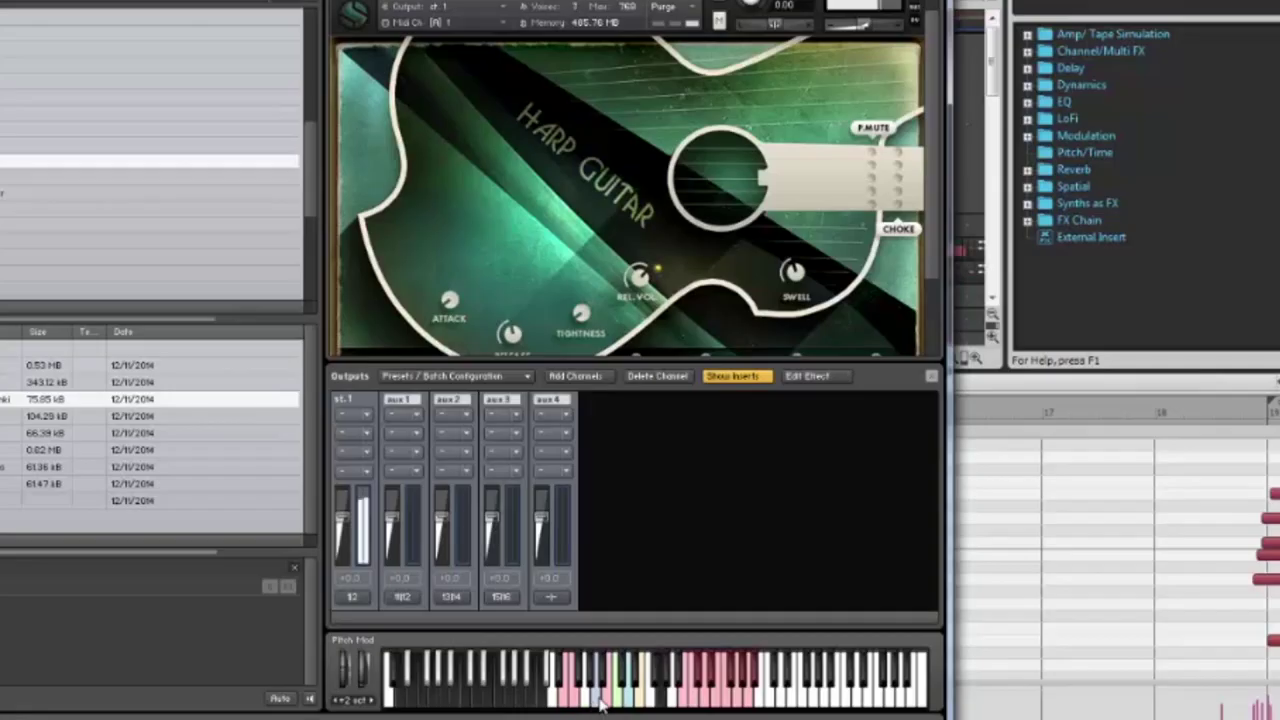
{"action": "left_click", "coordinate": [642, 706]}
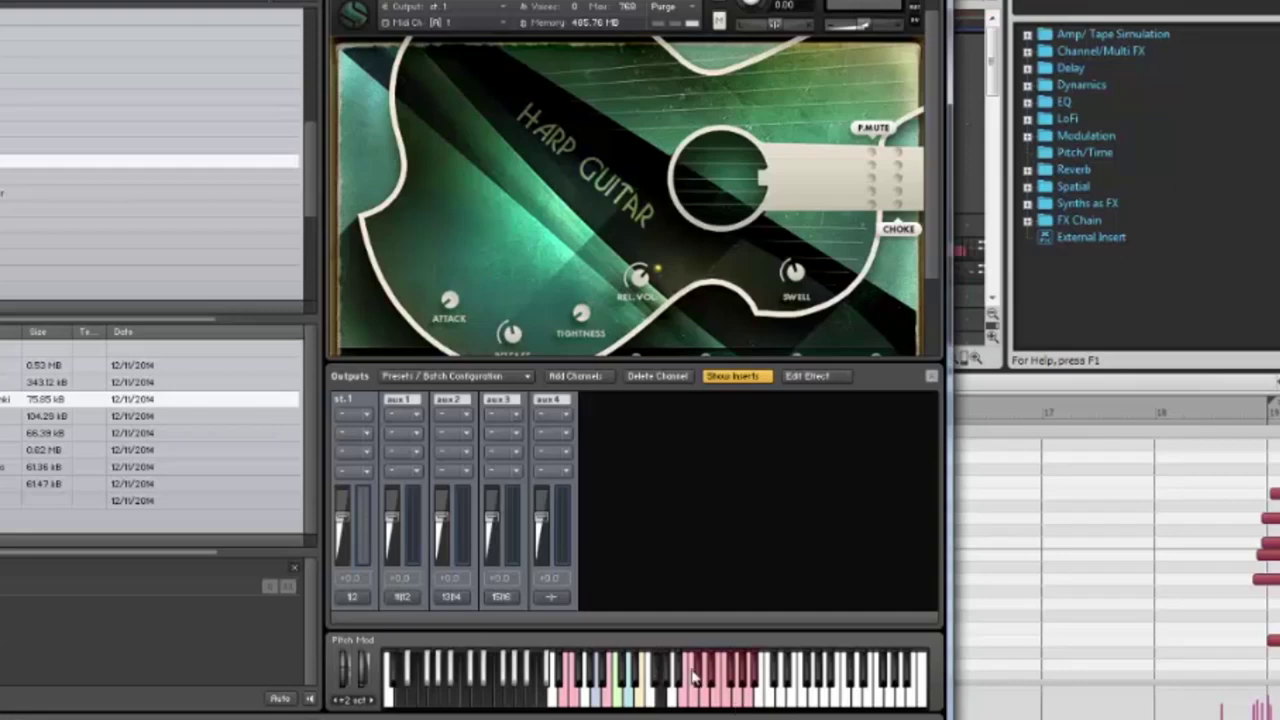
{"action": "left_click", "coordinate": [693, 678]}
Step: Open the Auto-Strummer's Strumulator and bring its fretboard, chord select and keyswitch settings into view
{"action": "scroll", "coordinate": [494, 702], "scroll_direction": "up", "scroll_amount": 1}
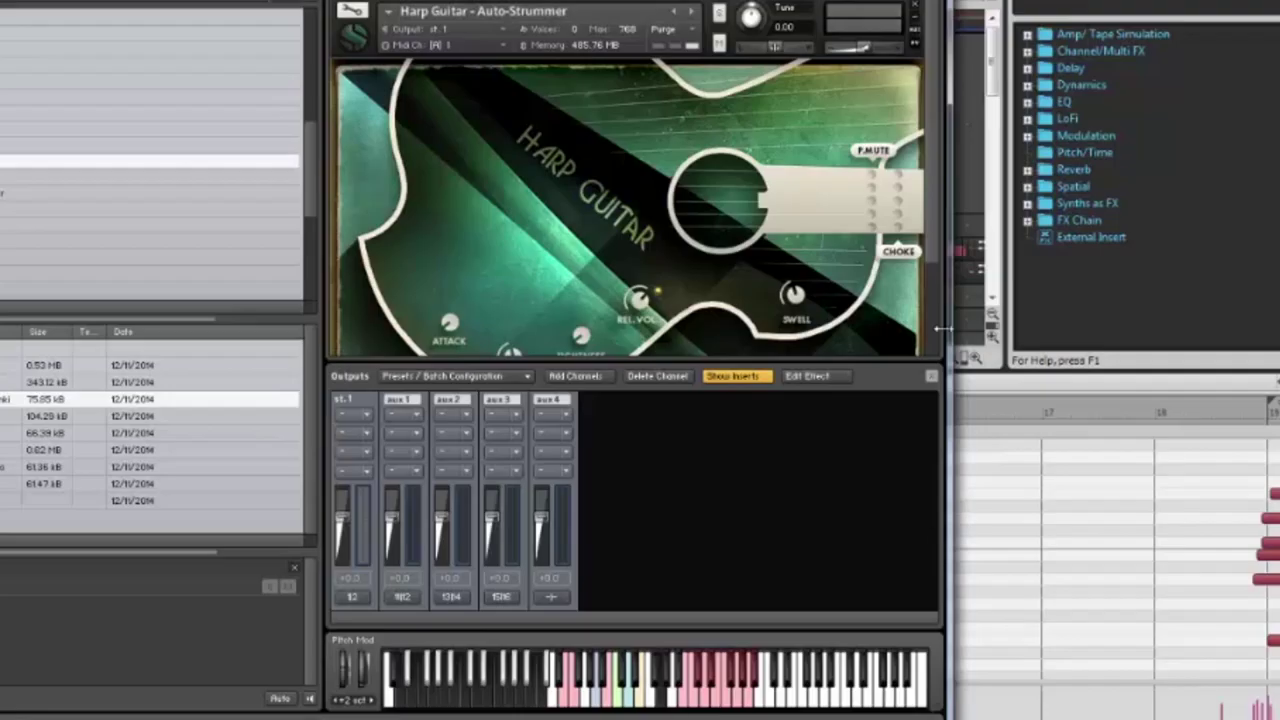
{"action": "left_click_drag", "start_coordinate": [930, 190], "coordinate": [935, 250]}
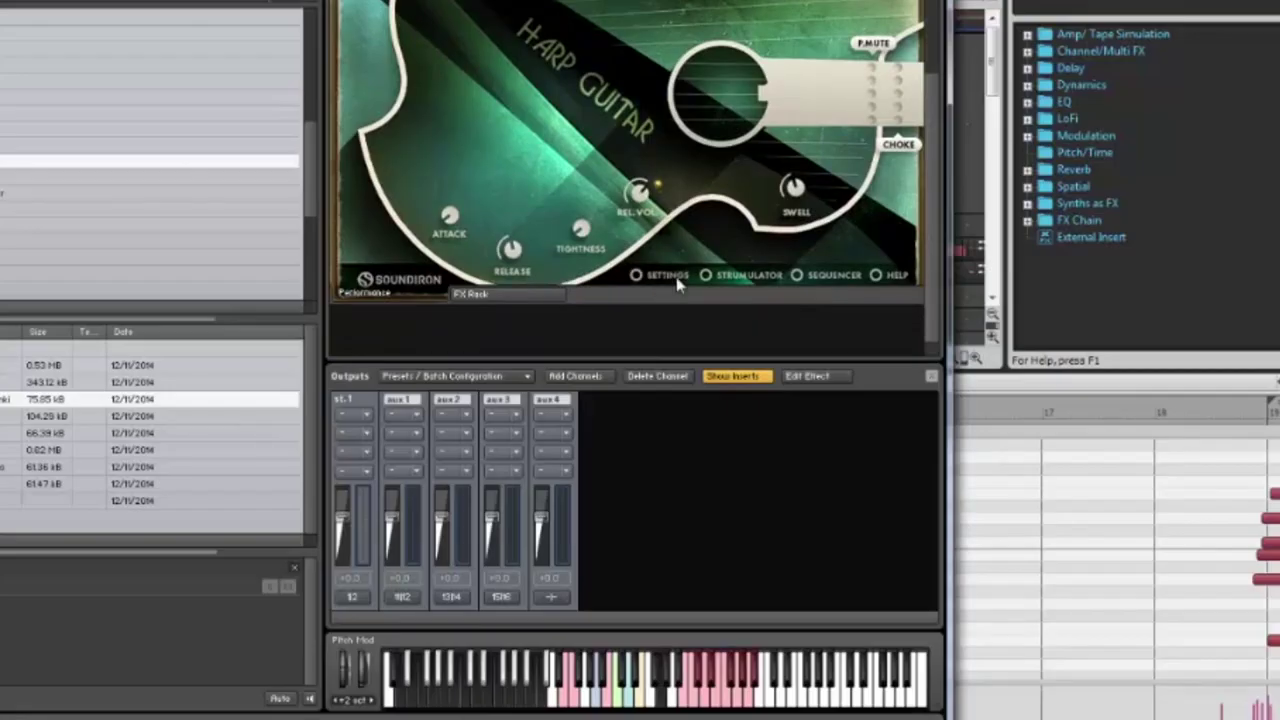
{"action": "left_click", "coordinate": [718, 282]}
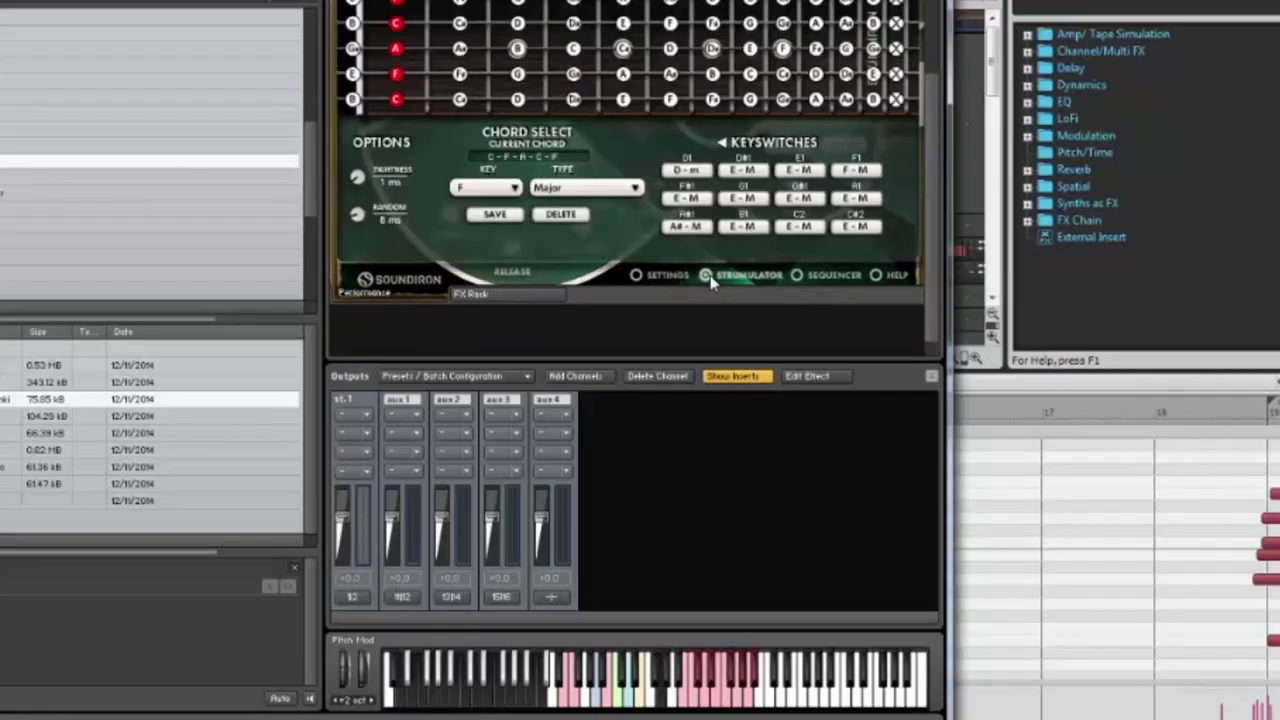
{"action": "scroll", "coordinate": [920, 104], "scroll_direction": "up", "scroll_amount": 2}
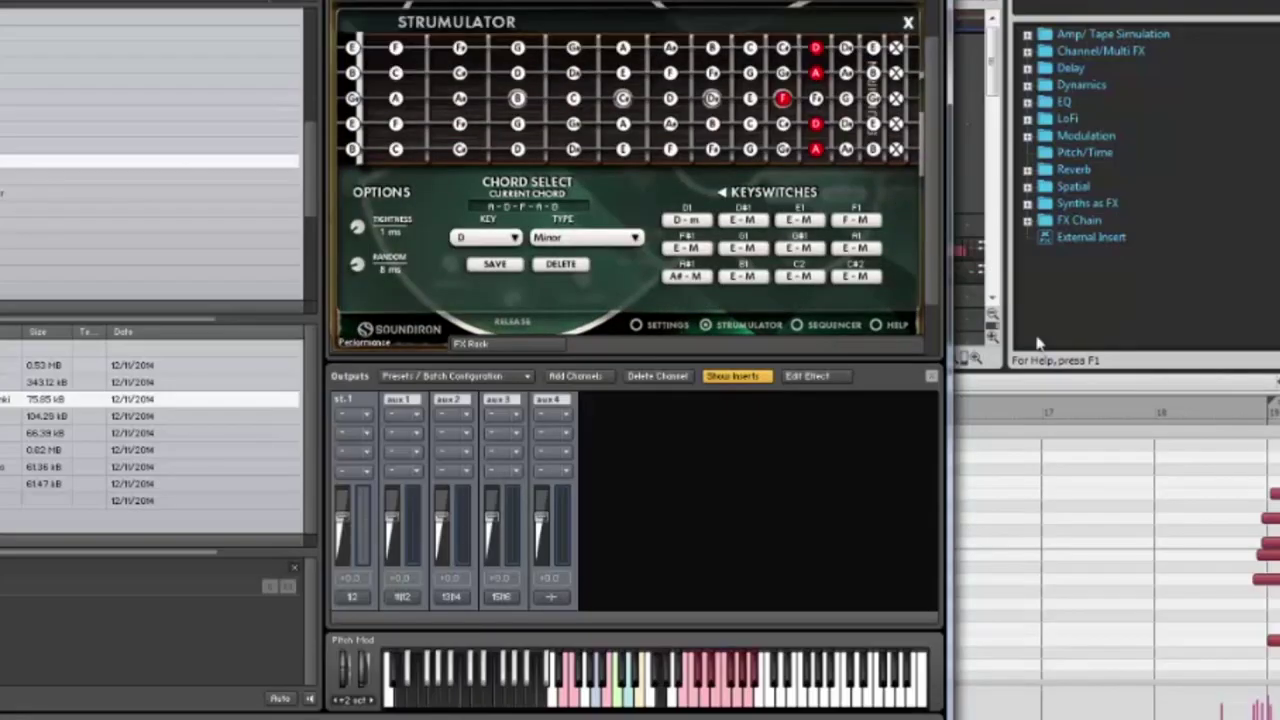
{"action": "scroll", "coordinate": [944, 127], "scroll_direction": "down", "scroll_amount": 2}
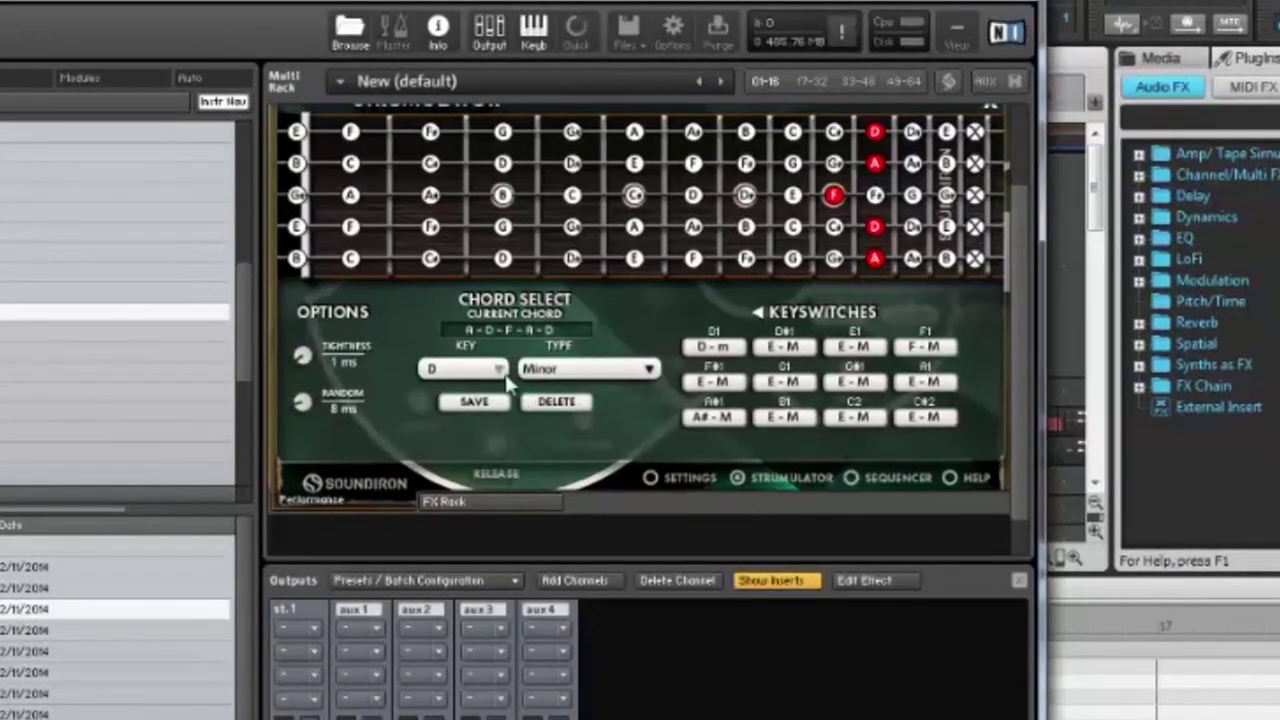
Step: Set the Strumulator's chord select to C Minor 7th and assign that chord to keyswitches D1 and E1
{"action": "left_click", "coordinate": [499, 370]}
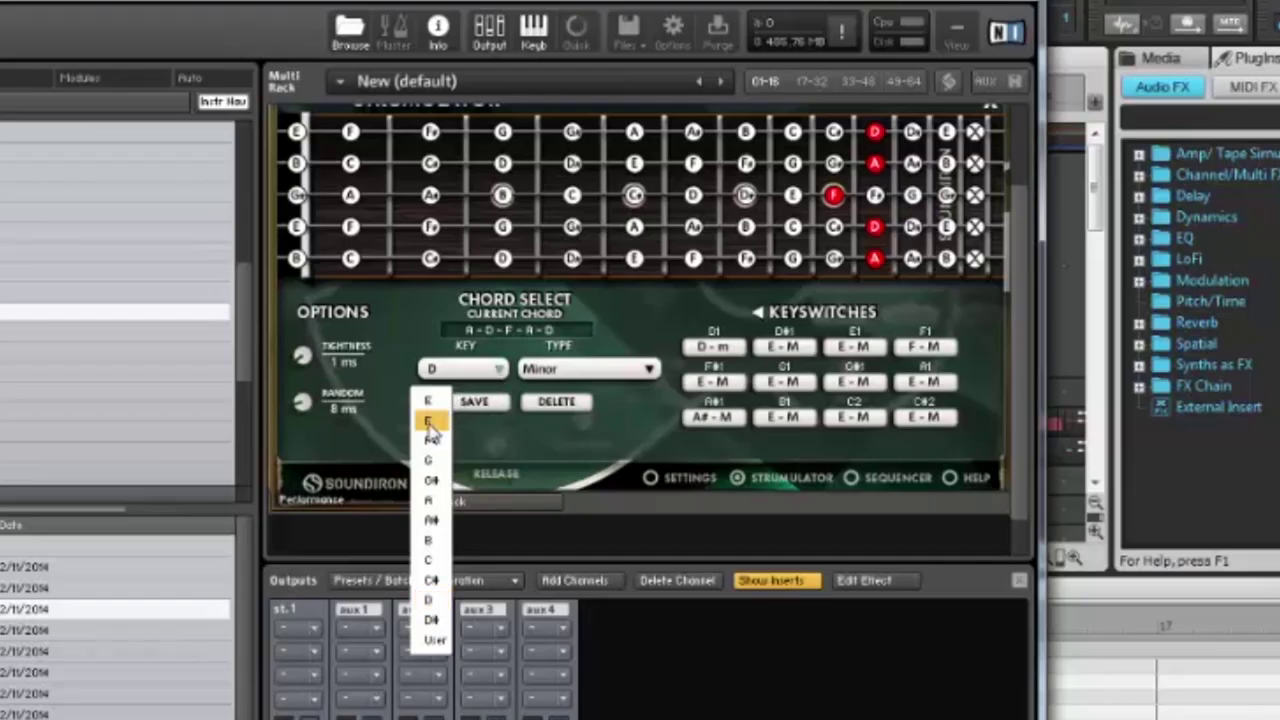
{"action": "left_click", "coordinate": [430, 560]}
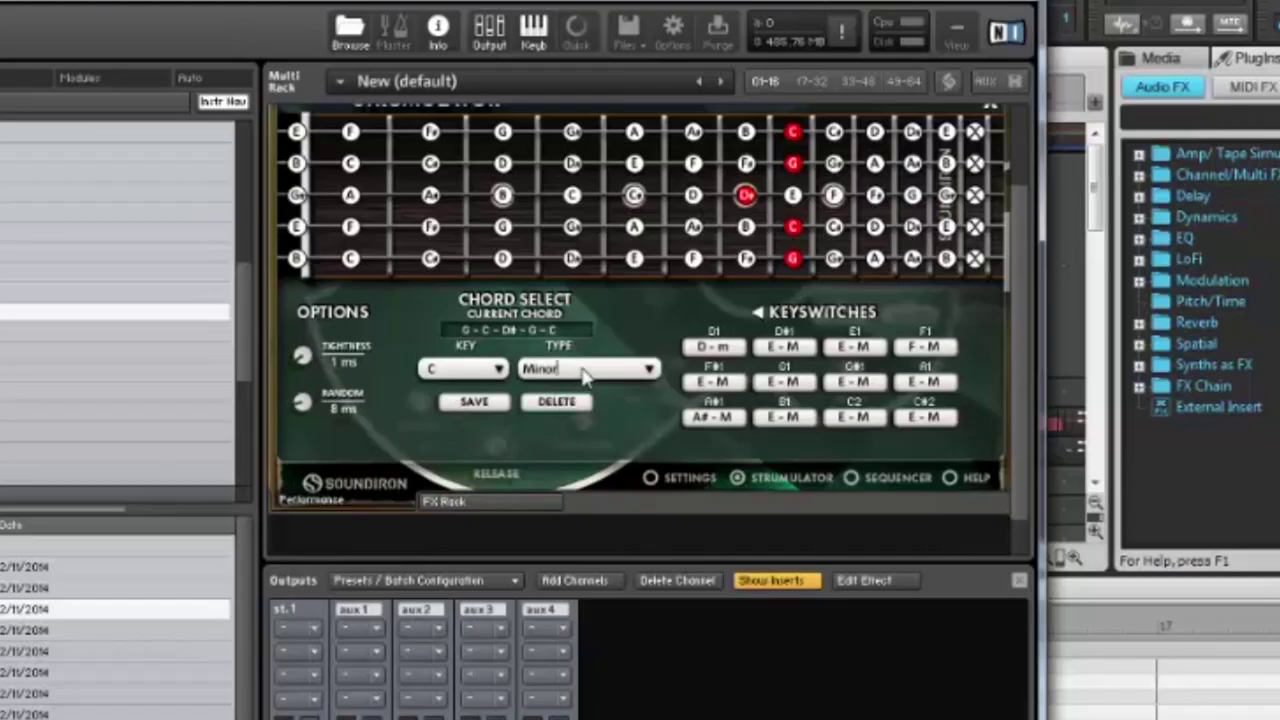
{"action": "left_click", "coordinate": [645, 370]}
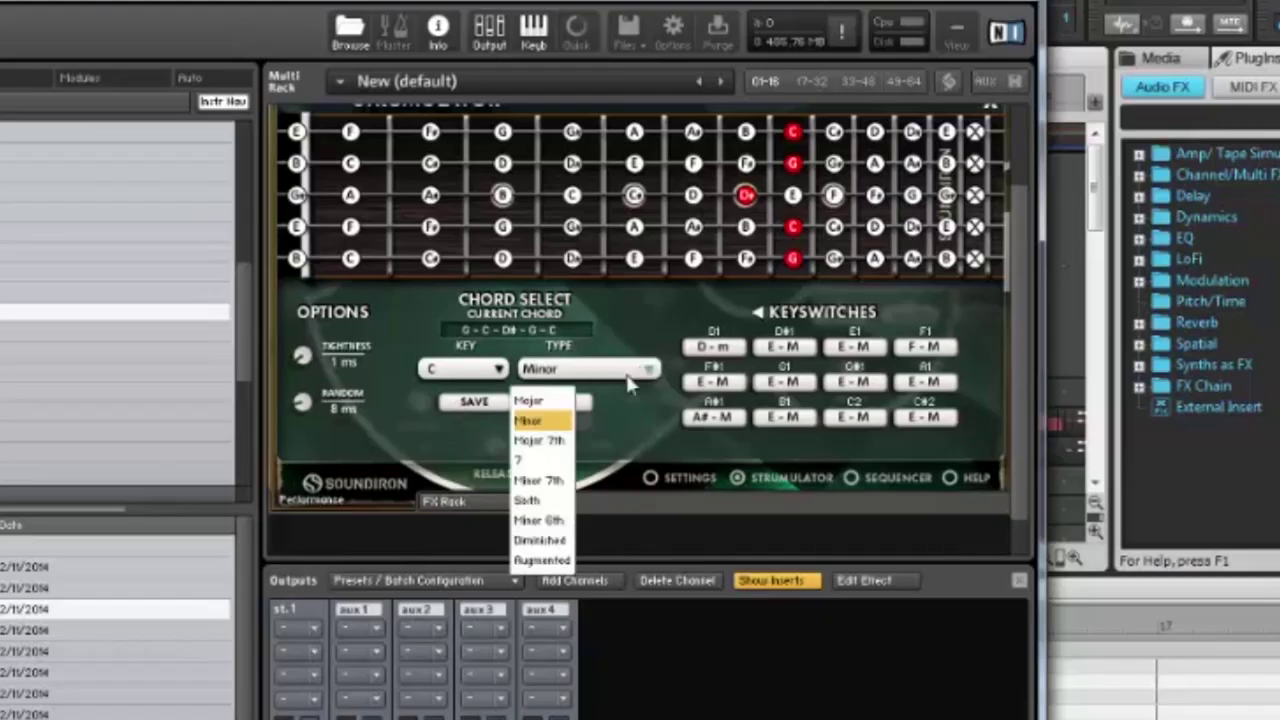
{"action": "left_click", "coordinate": [540, 480]}
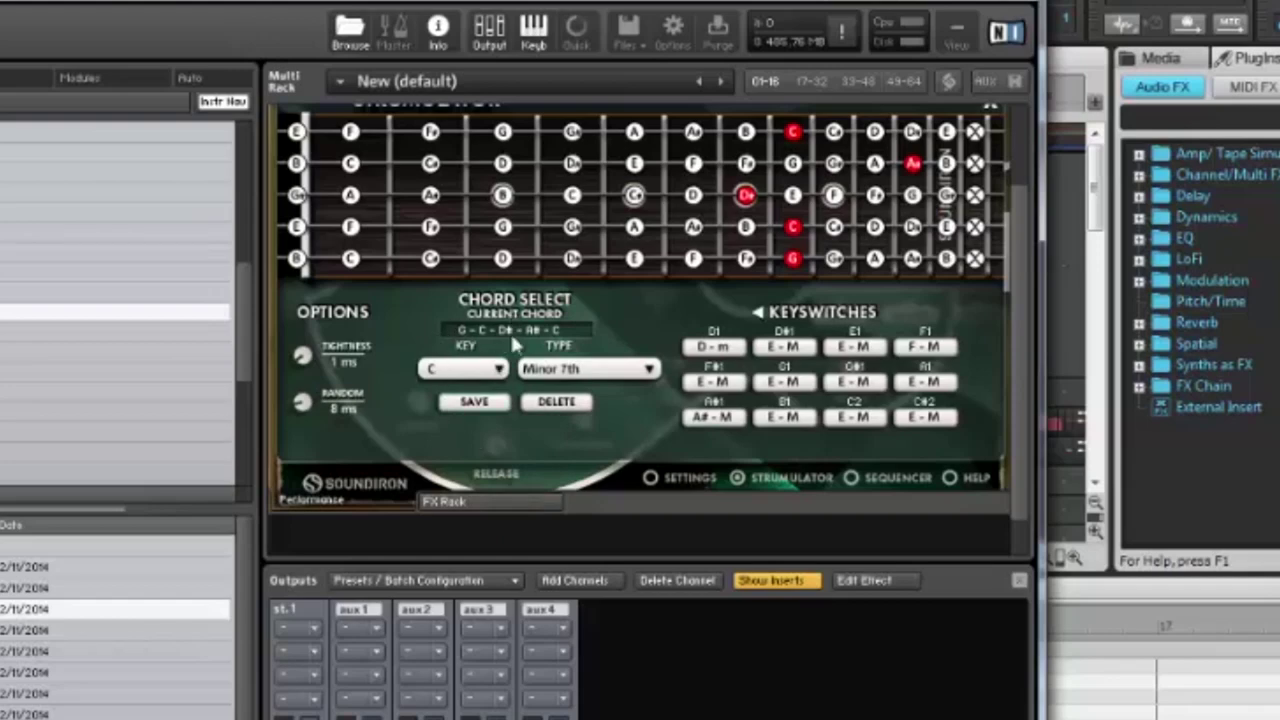
{"action": "left_click", "coordinate": [716, 348]}
{"action": "left_click", "coordinate": [864, 350]}
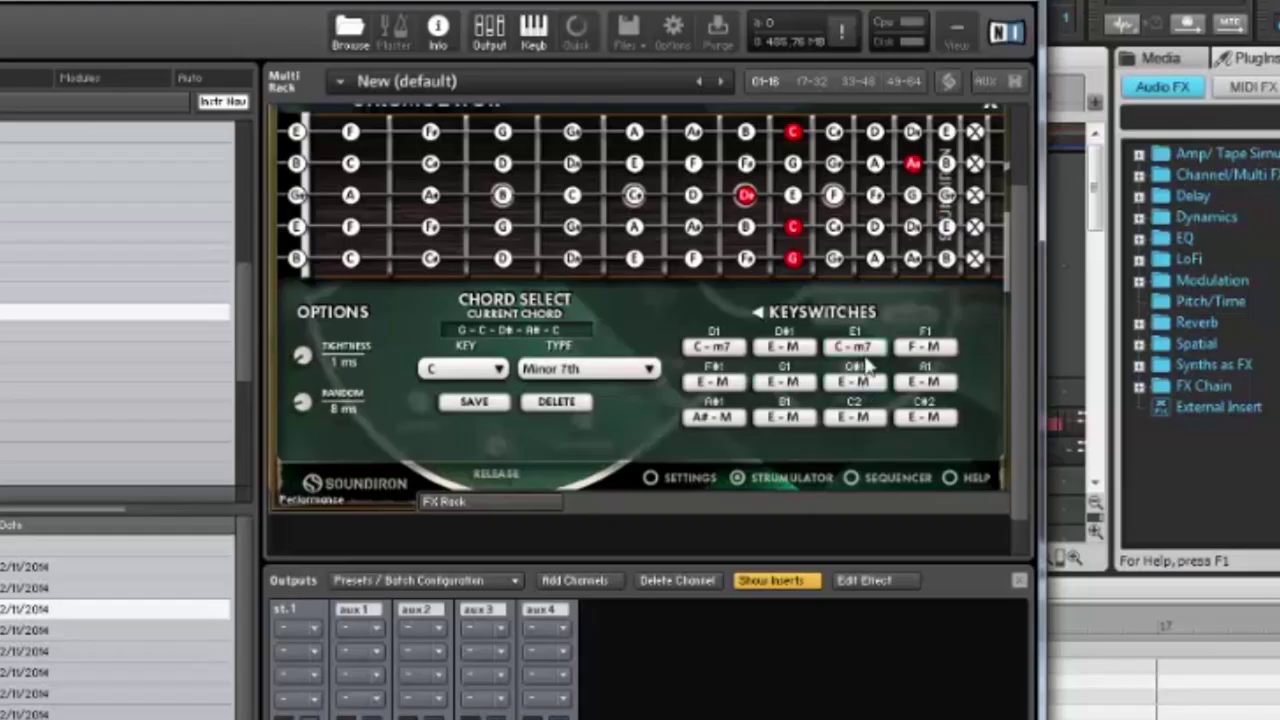
Step: Set the chord select to E Major, assign it to keyswitch E1 and close the Kontakt window
{"action": "left_click", "coordinate": [498, 370]}
{"action": "left_click", "coordinate": [437, 405]}
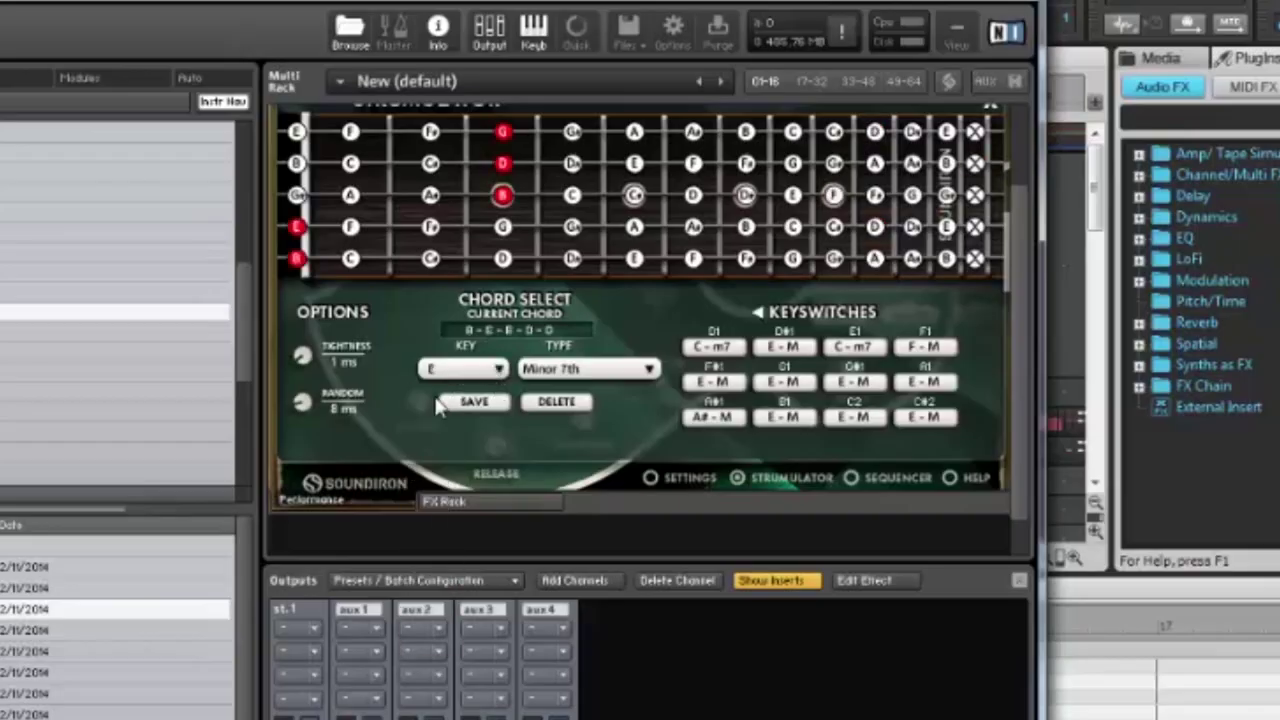
{"action": "left_click", "coordinate": [646, 370]}
{"action": "left_click", "coordinate": [537, 403]}
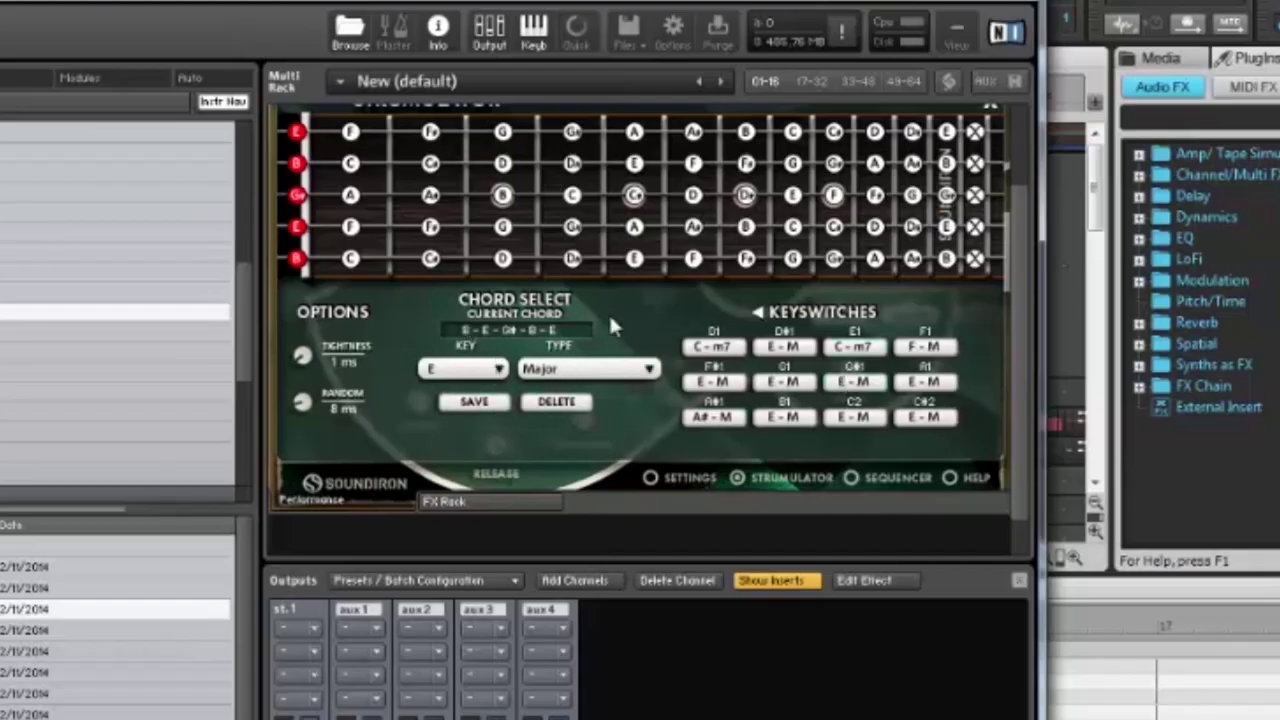
{"action": "left_click", "coordinate": [858, 350]}
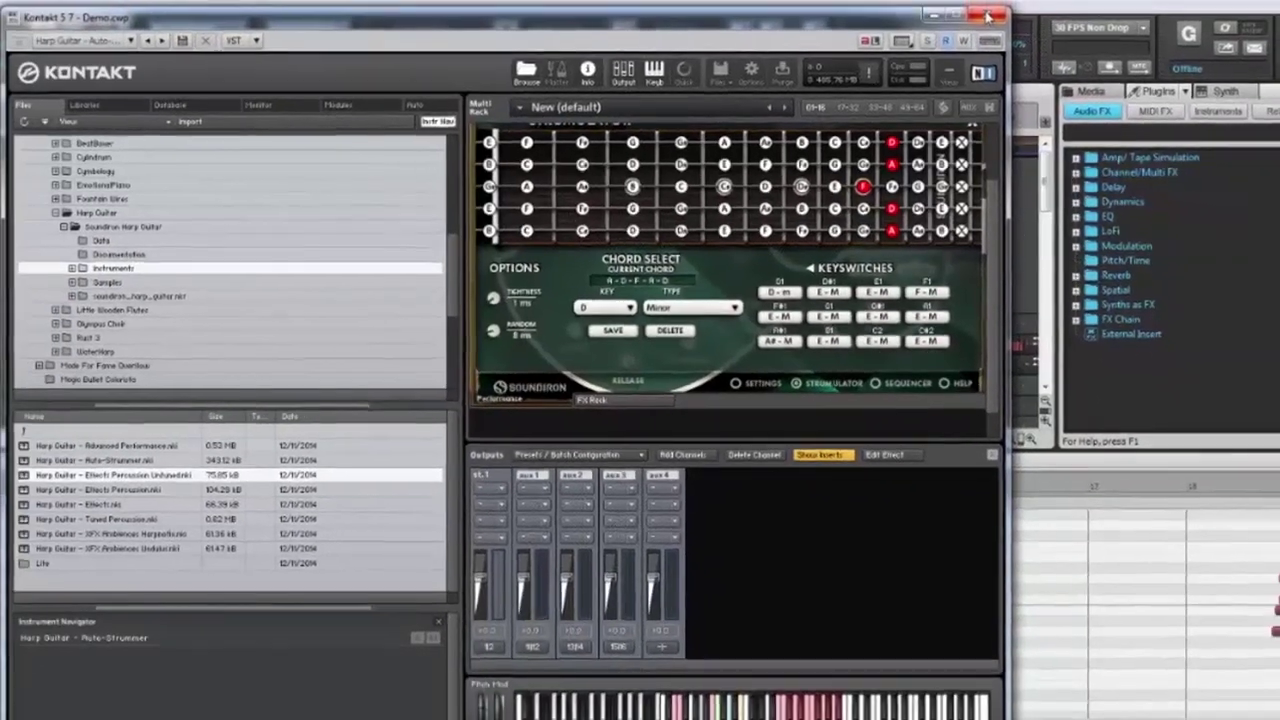
{"action": "left_click", "coordinate": [987, 16]}
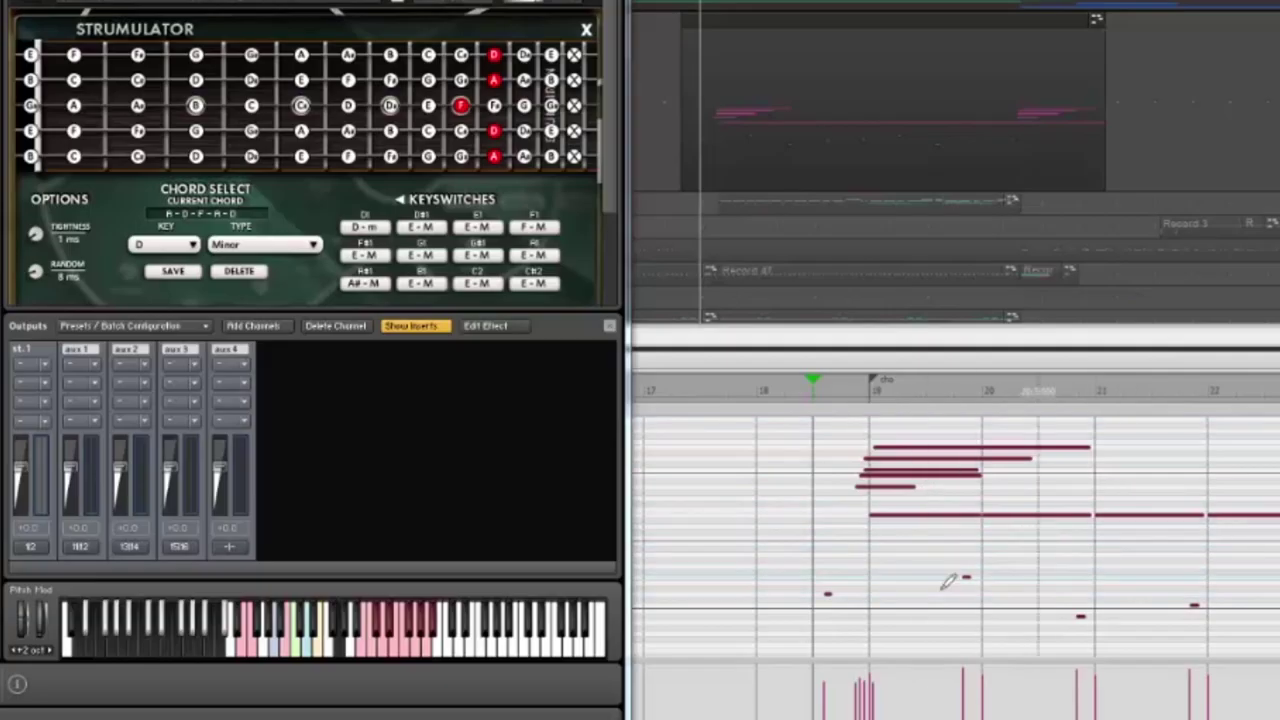
Step: Audition the keyswitch note ahead of measure 19 and play the Chords track from the middle of measure 20
{"action": "left_click", "coordinate": [828, 594]}
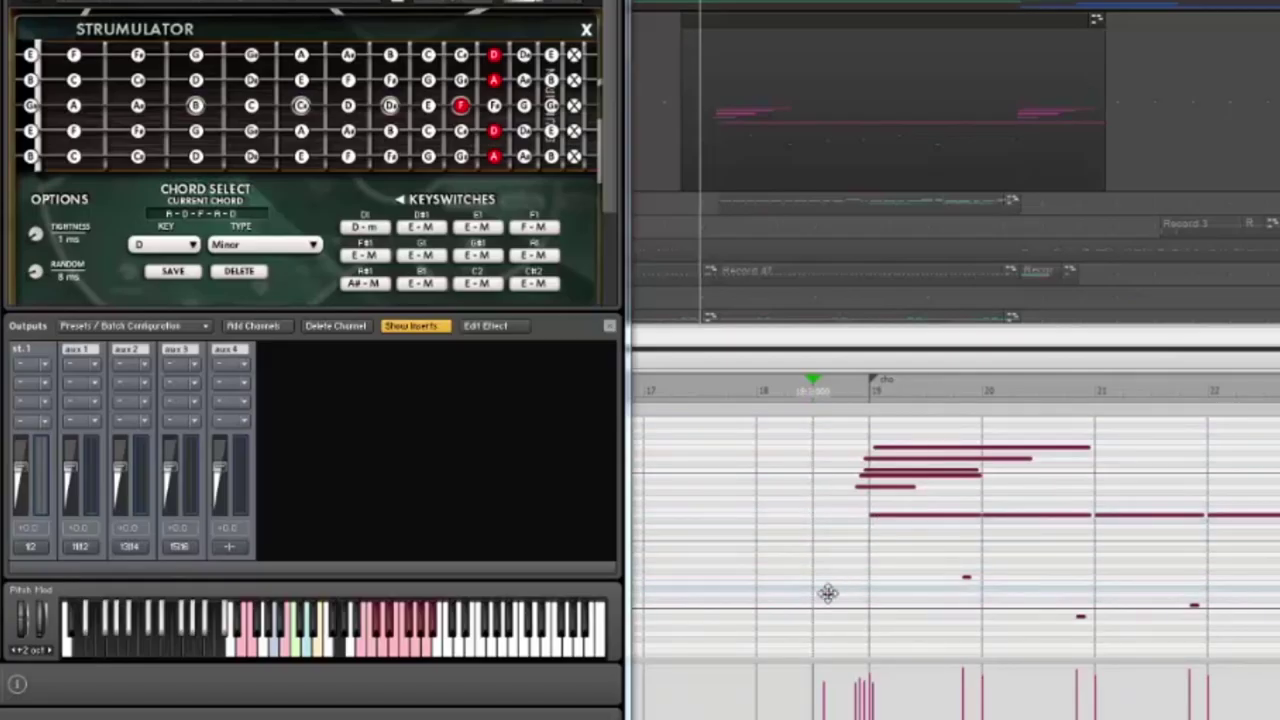
{"action": "left_click", "coordinate": [1068, 398]}
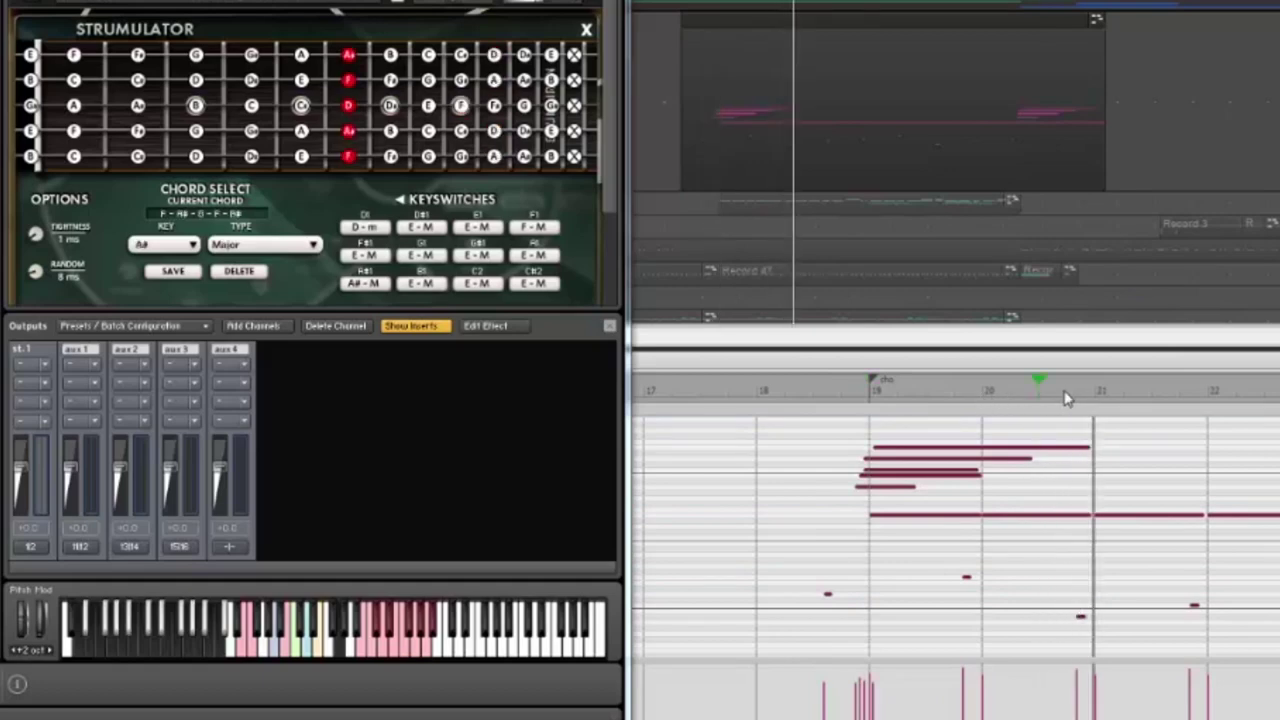
{"action": "key", "text": "space"}
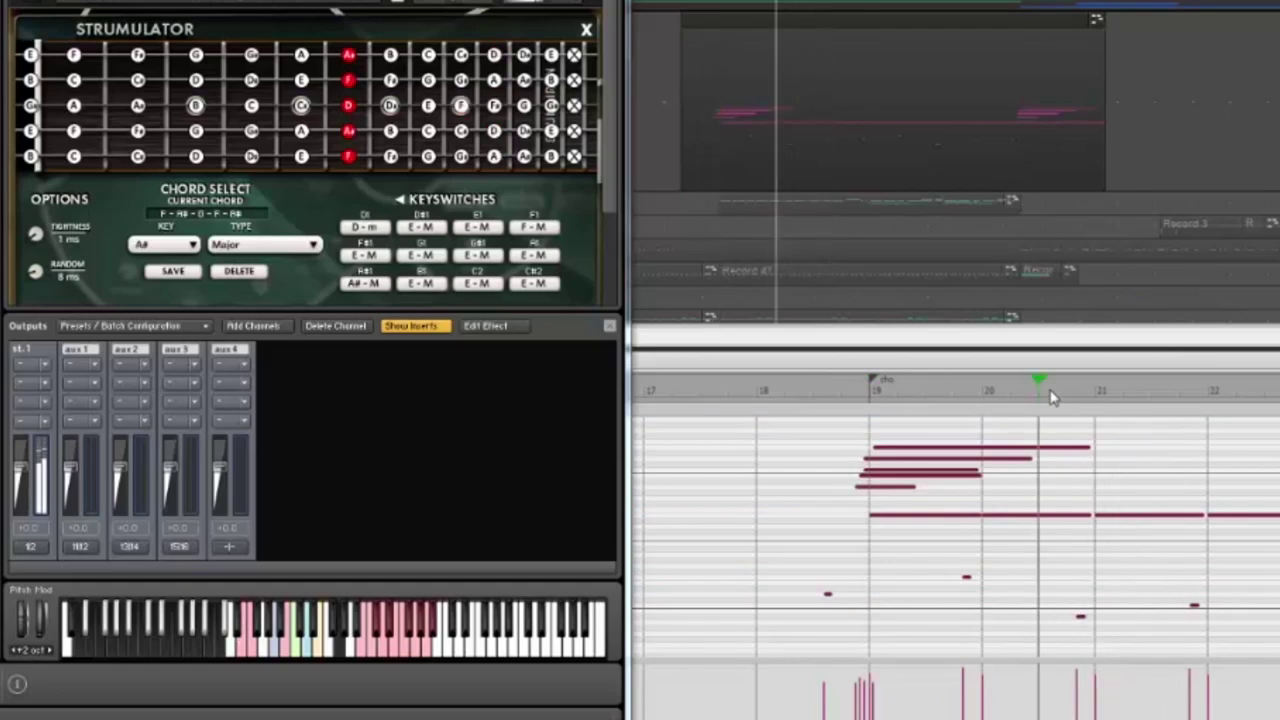
Step: Play the strummed notes from measure 19, then from the middle of measure 18 to include the preceding keyswitch note
{"action": "left_click", "coordinate": [851, 396]}
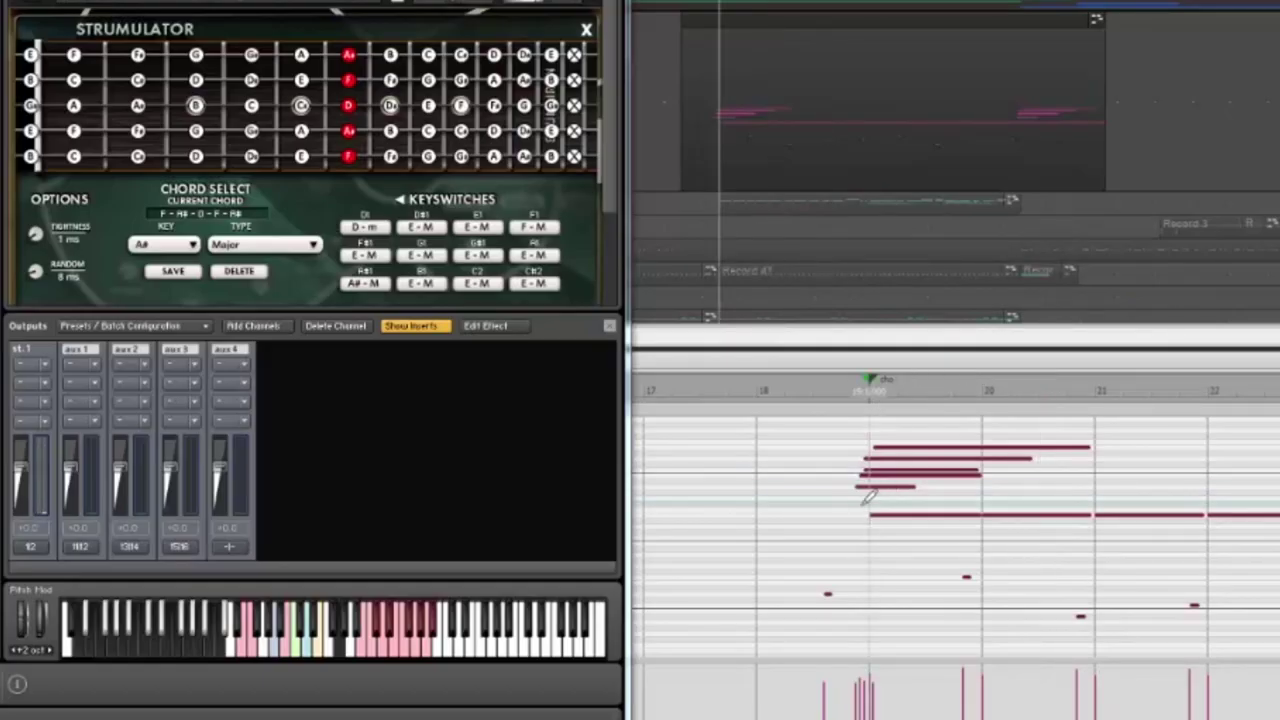
{"action": "key", "text": "space"}
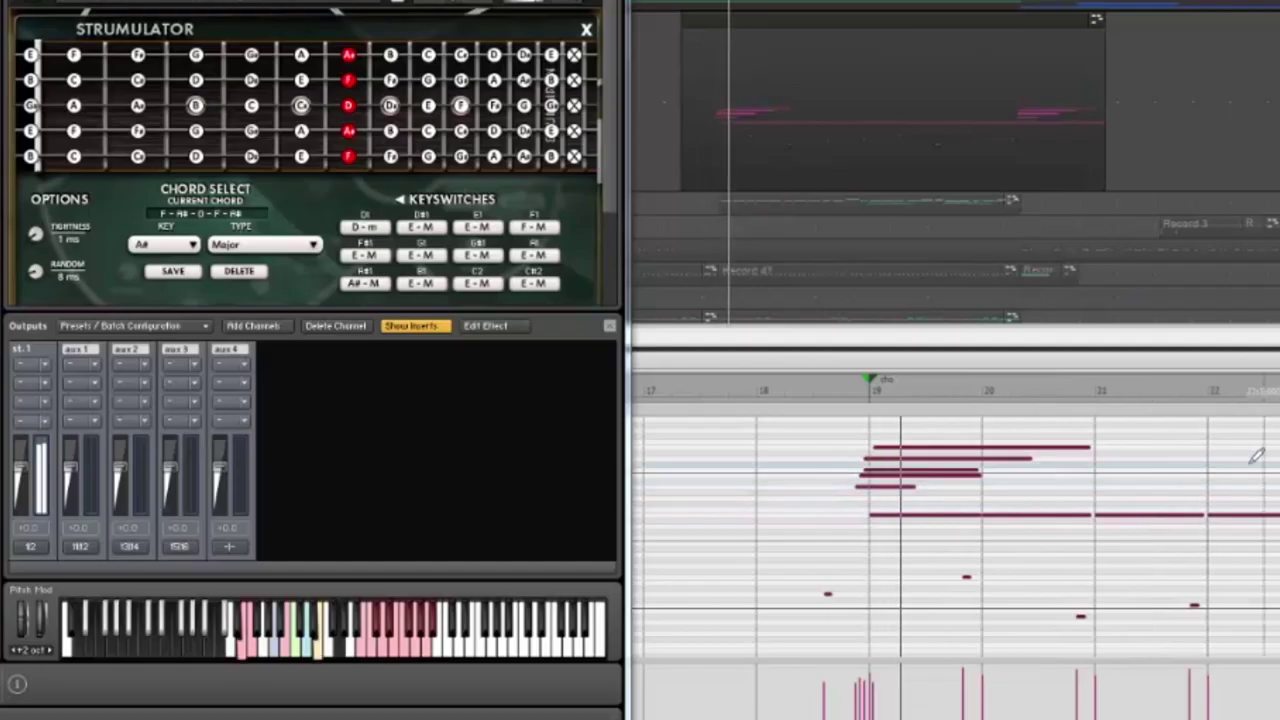
{"action": "key", "text": "space"}
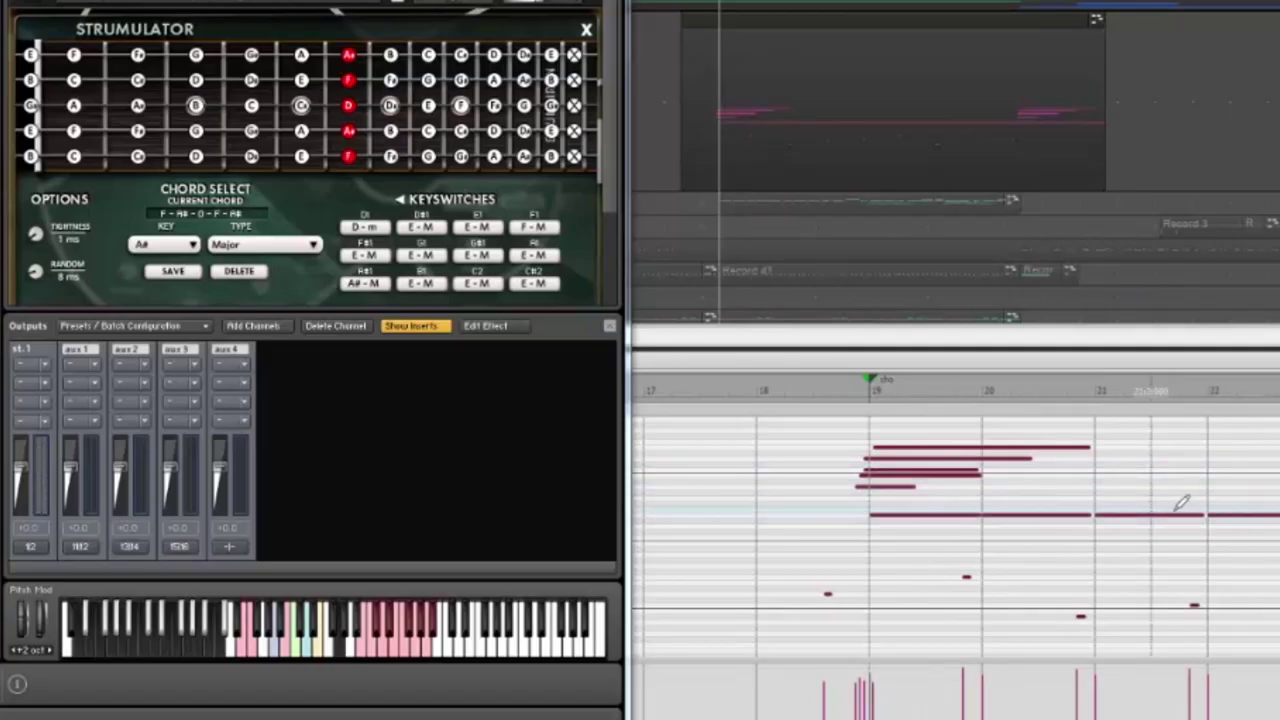
{"action": "left_click", "coordinate": [805, 393]}
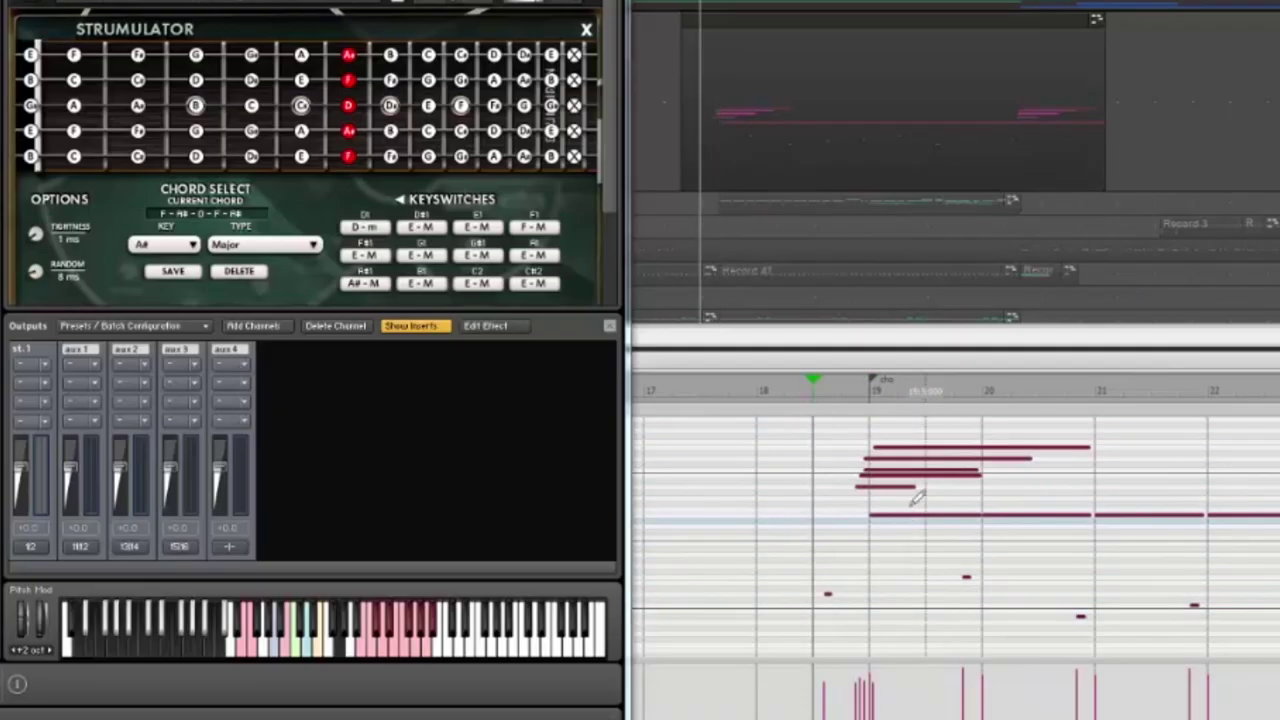
{"action": "key", "text": "space"}
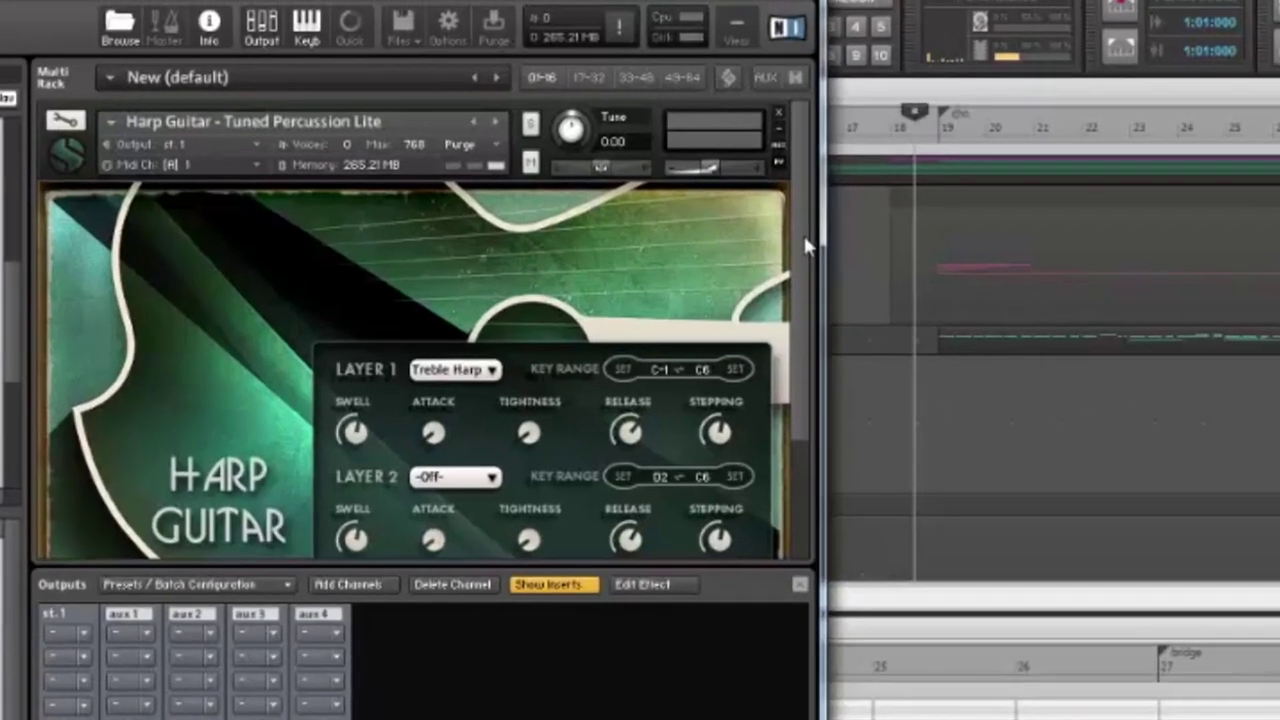
Step: Examine the layer settings and FX rack of the Harp Guitar - Tuned Percussion Lite patch
{"action": "scroll", "coordinate": [762, 264], "scroll_direction": "down", "scroll_amount": 2}
{"action": "scroll", "coordinate": [818, 305], "scroll_direction": "down", "scroll_amount": 1}
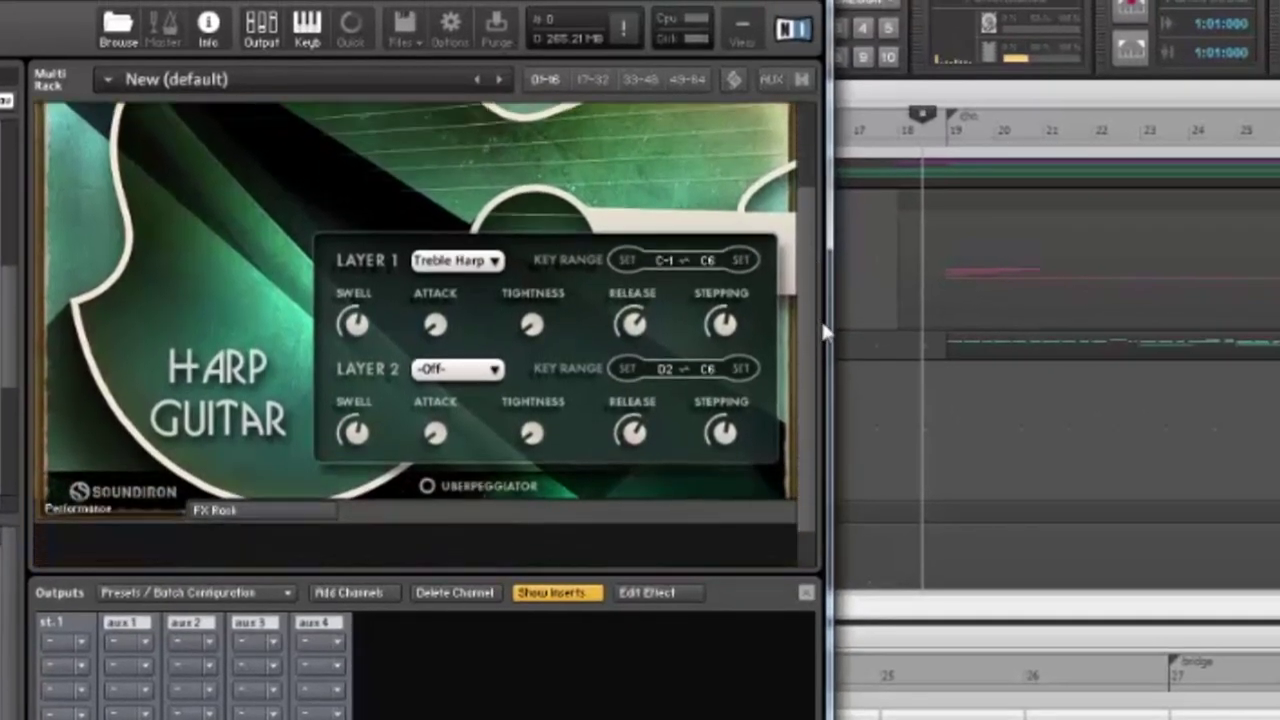
{"action": "left_click", "coordinate": [232, 512]}
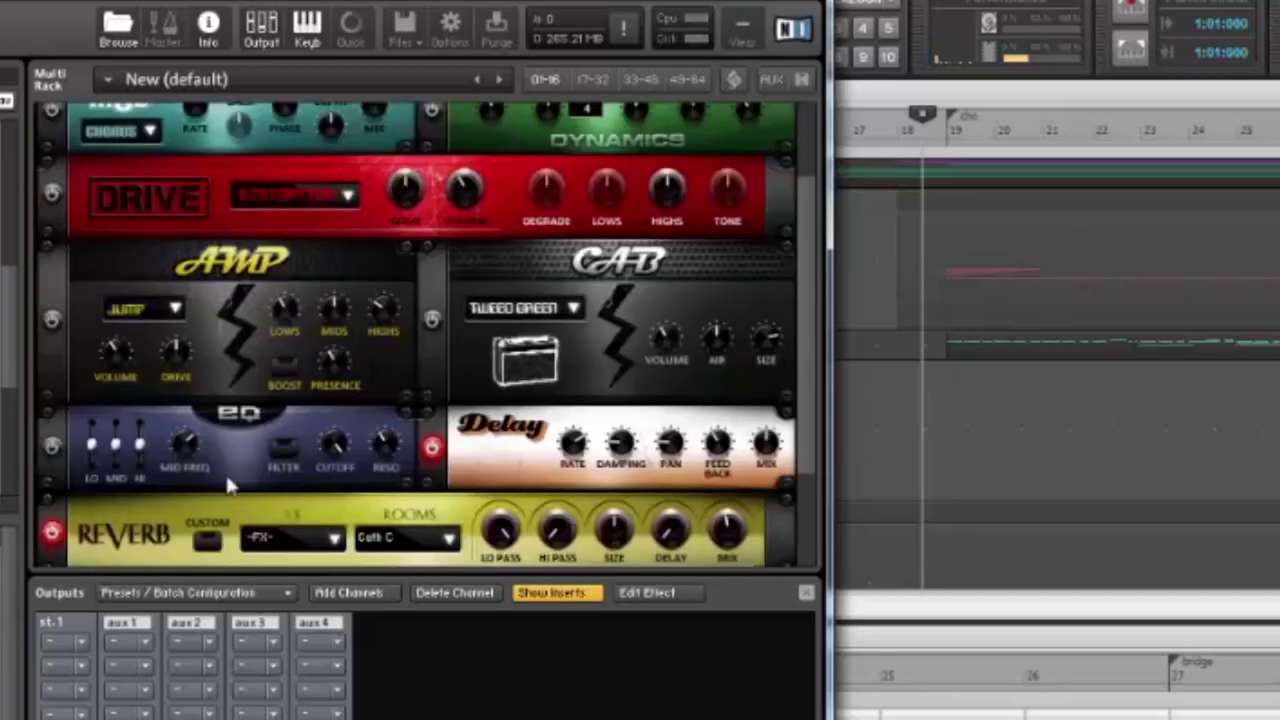
{"action": "left_click_drag", "start_coordinate": [797, 228], "coordinate": [838, 100]}
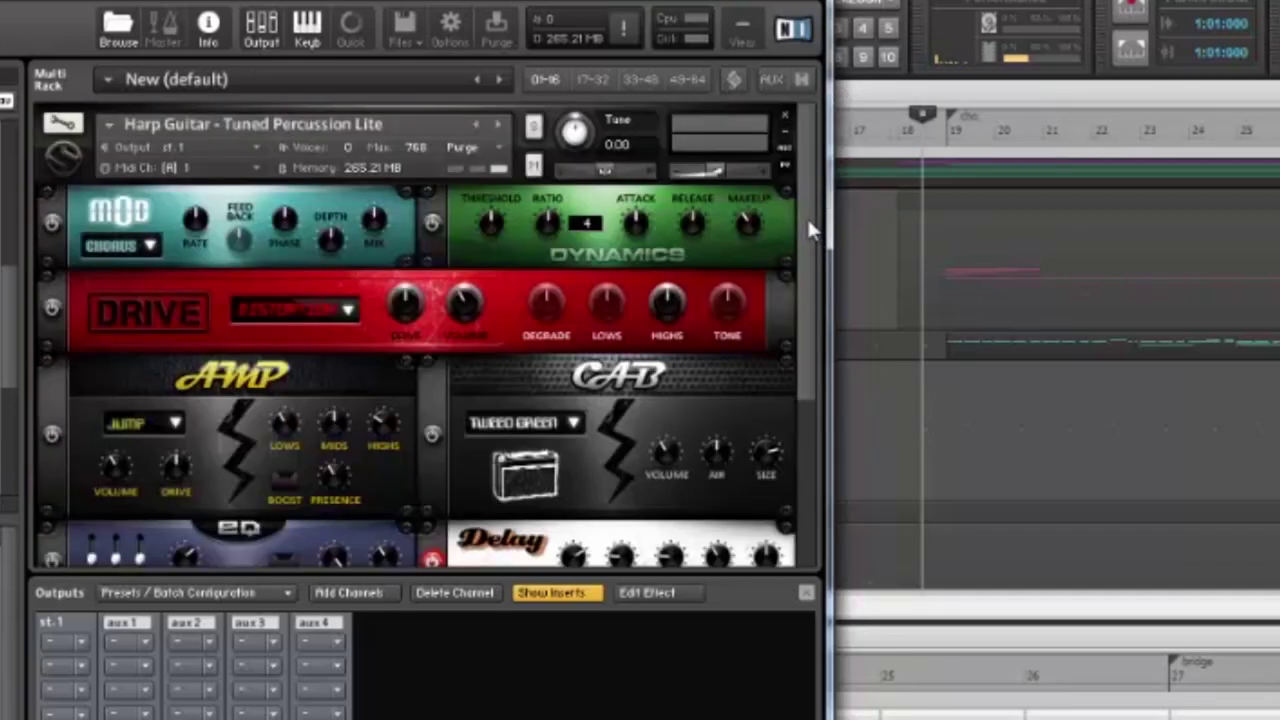
{"action": "left_click_drag", "start_coordinate": [808, 228], "coordinate": [808, 238]}
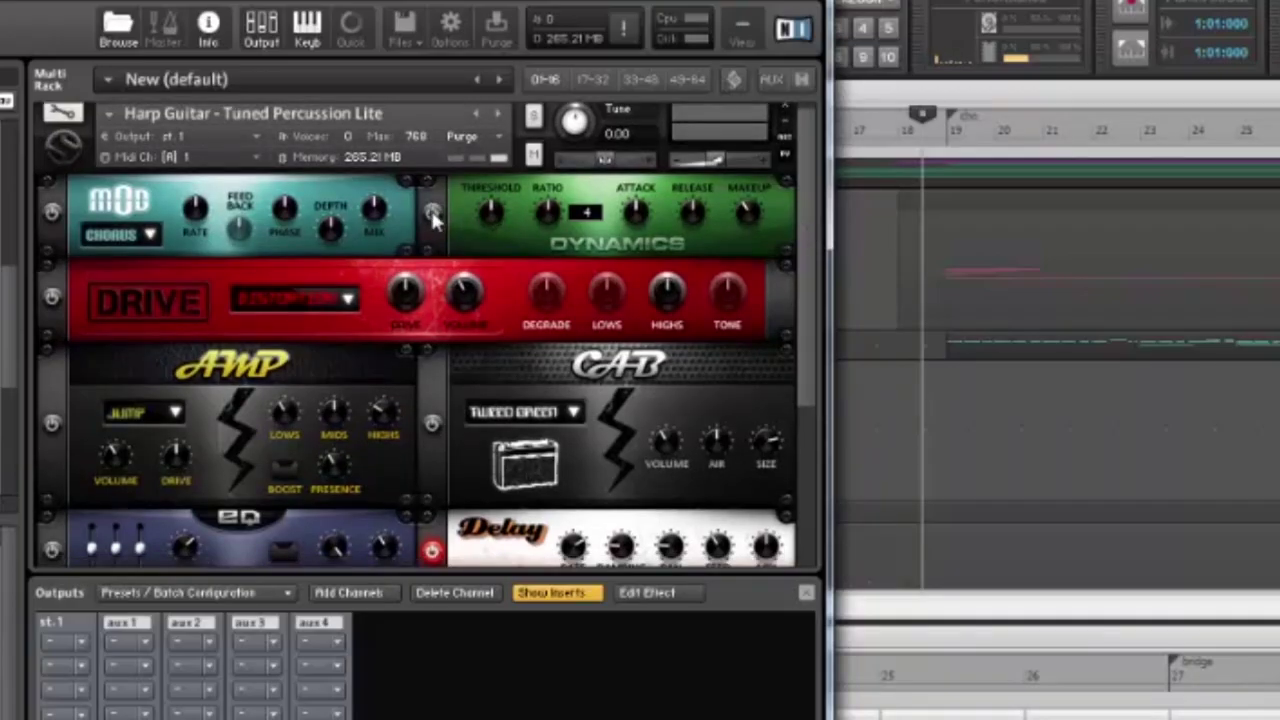
{"action": "left_click", "coordinate": [52, 213]}
{"action": "left_click_drag", "start_coordinate": [806, 259], "coordinate": [488, 410]}
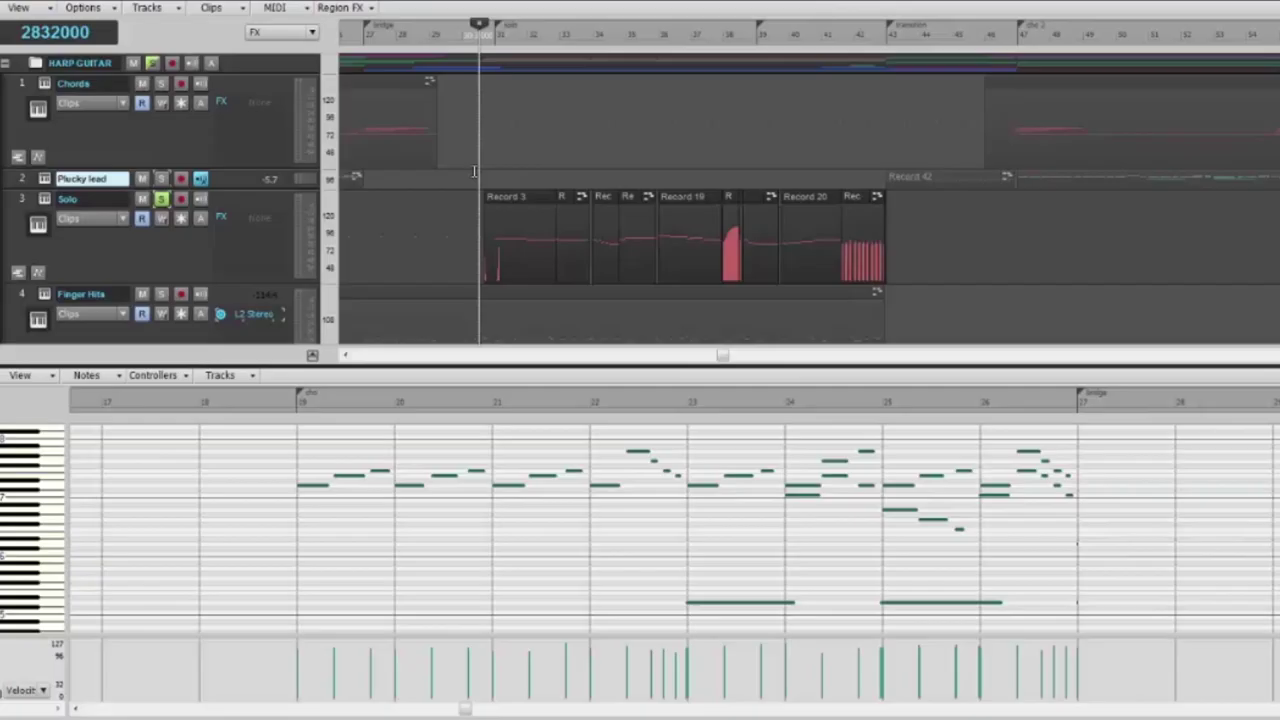
Step: Open the Solo track's Kontakt instrument and look through the FX rack of its Harp Guitar - Advanced Performance Lite patch
{"action": "key", "text": "Down"}
{"action": "left_click", "coordinate": [22, 274]}
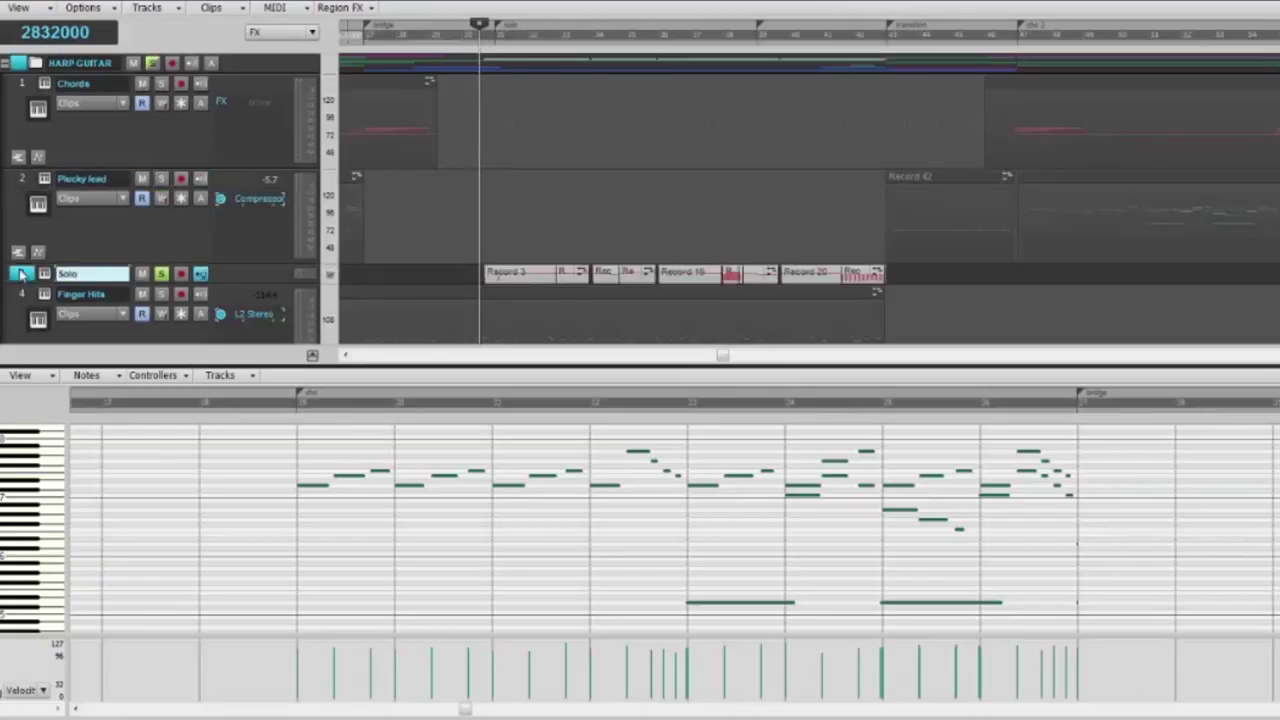
{"action": "left_click", "coordinate": [42, 276]}
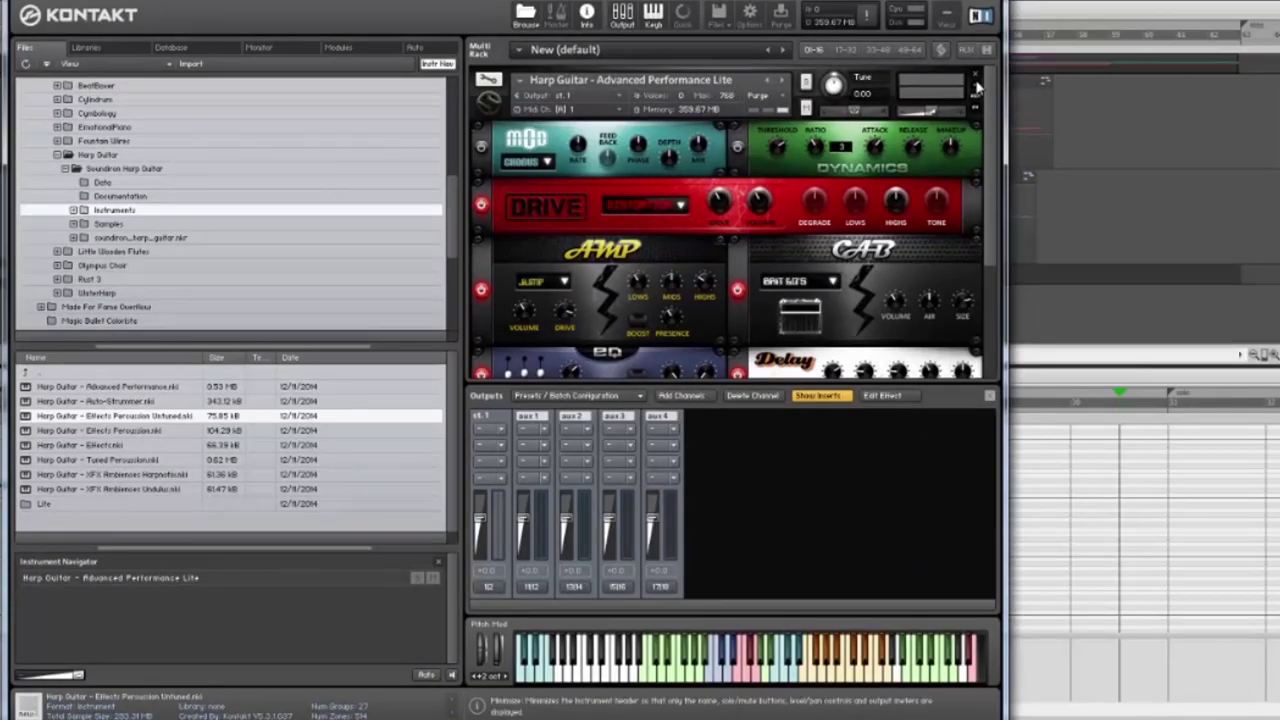
{"action": "scroll", "coordinate": [995, 115], "scroll_direction": "down", "scroll_amount": 3}
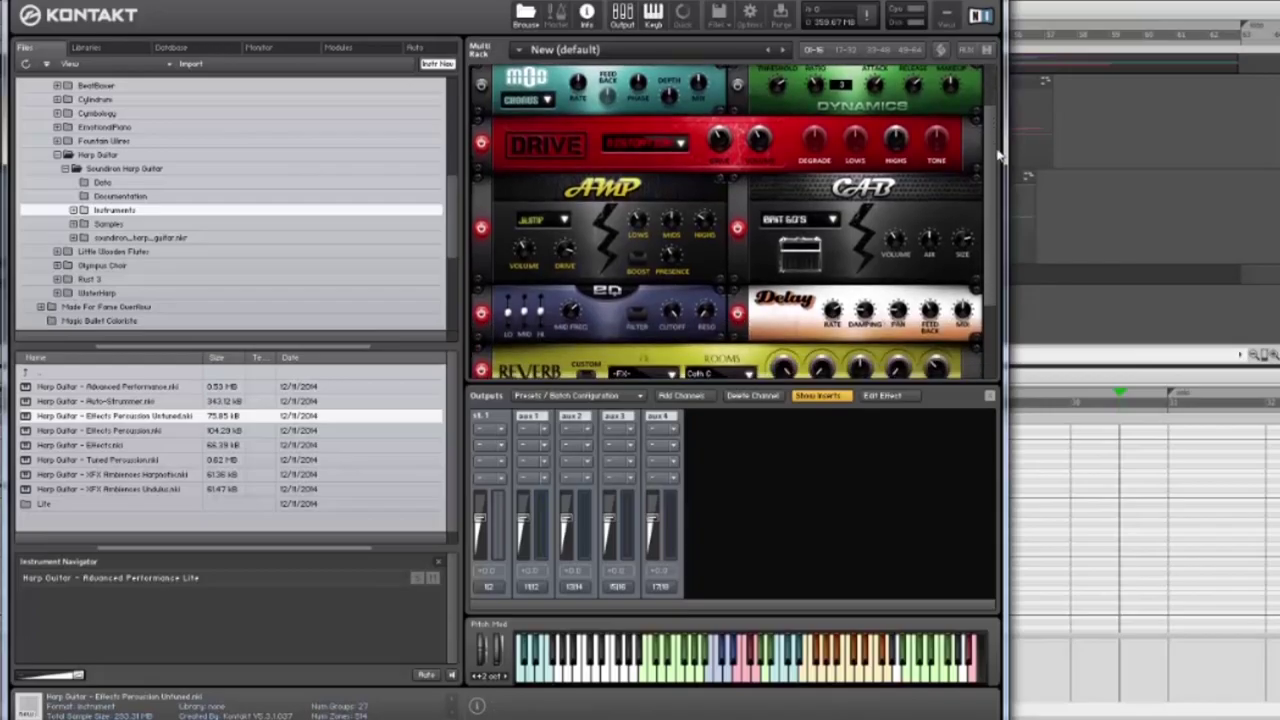
{"action": "scroll", "coordinate": [1000, 88], "scroll_direction": "up", "scroll_amount": 3}
{"action": "scroll", "coordinate": [1001, 124], "scroll_direction": "down", "scroll_amount": 3}
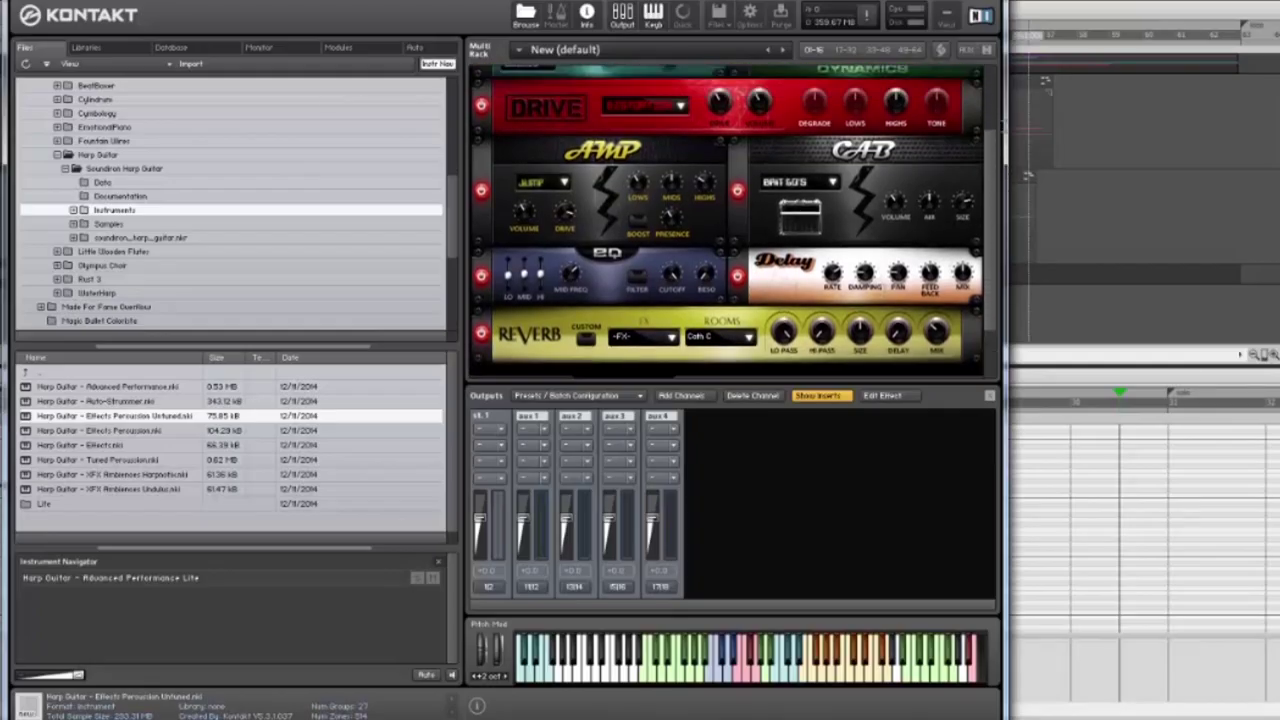
{"action": "scroll", "coordinate": [993, 115], "scroll_direction": "up", "scroll_amount": 3}
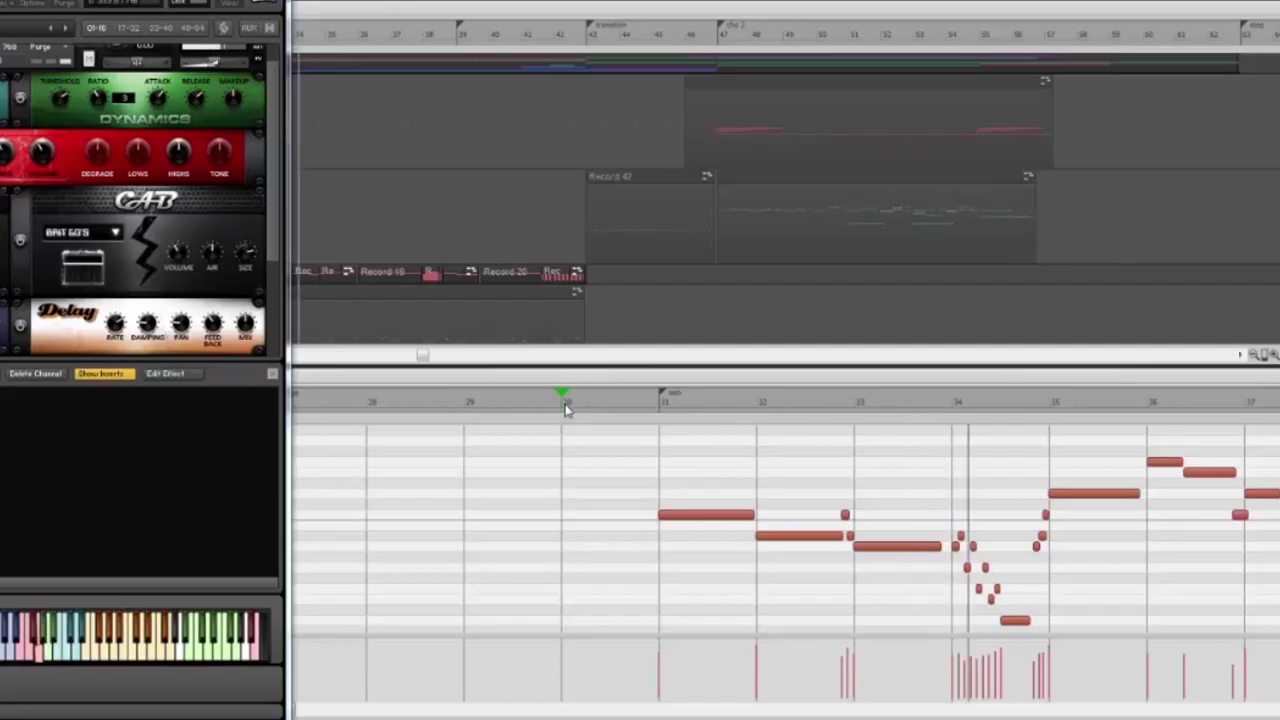
Step: Switch on Drive, Amp, Cab, EQ, Delay and Reverb in the Solo patch's FX rack and play the solo through them
{"action": "key", "text": "space"}
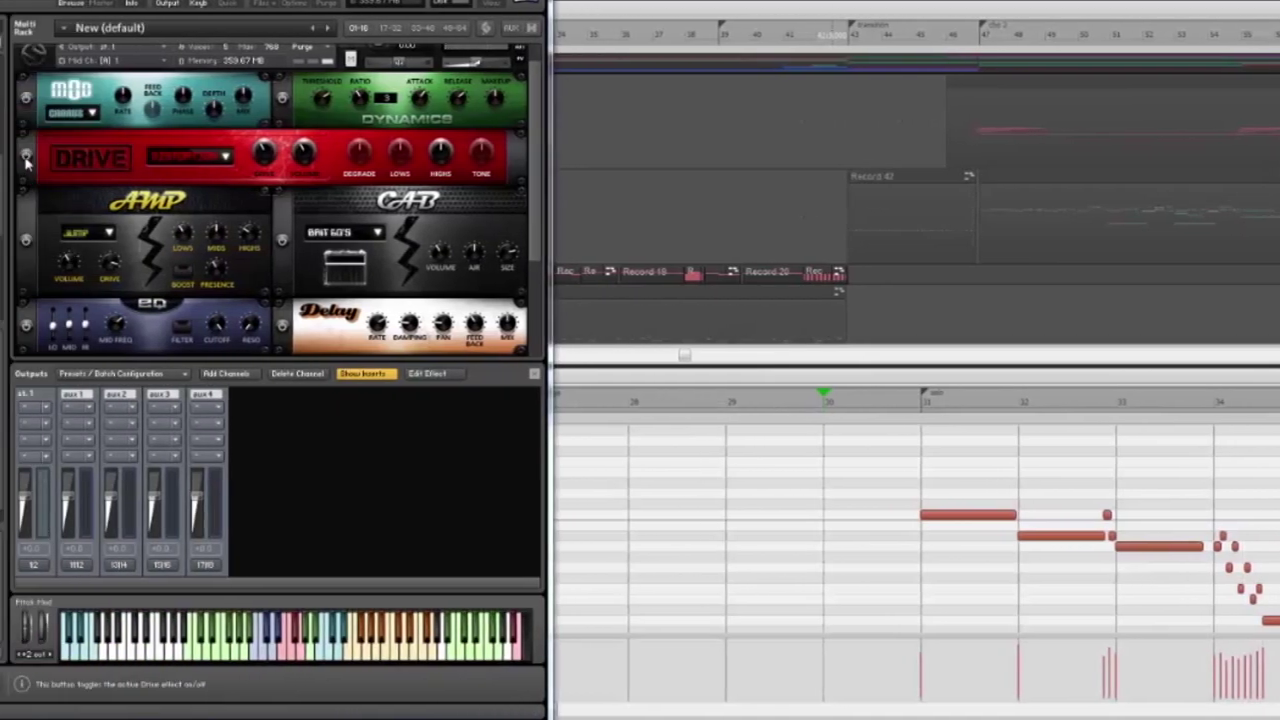
{"action": "left_click", "coordinate": [26, 158]}
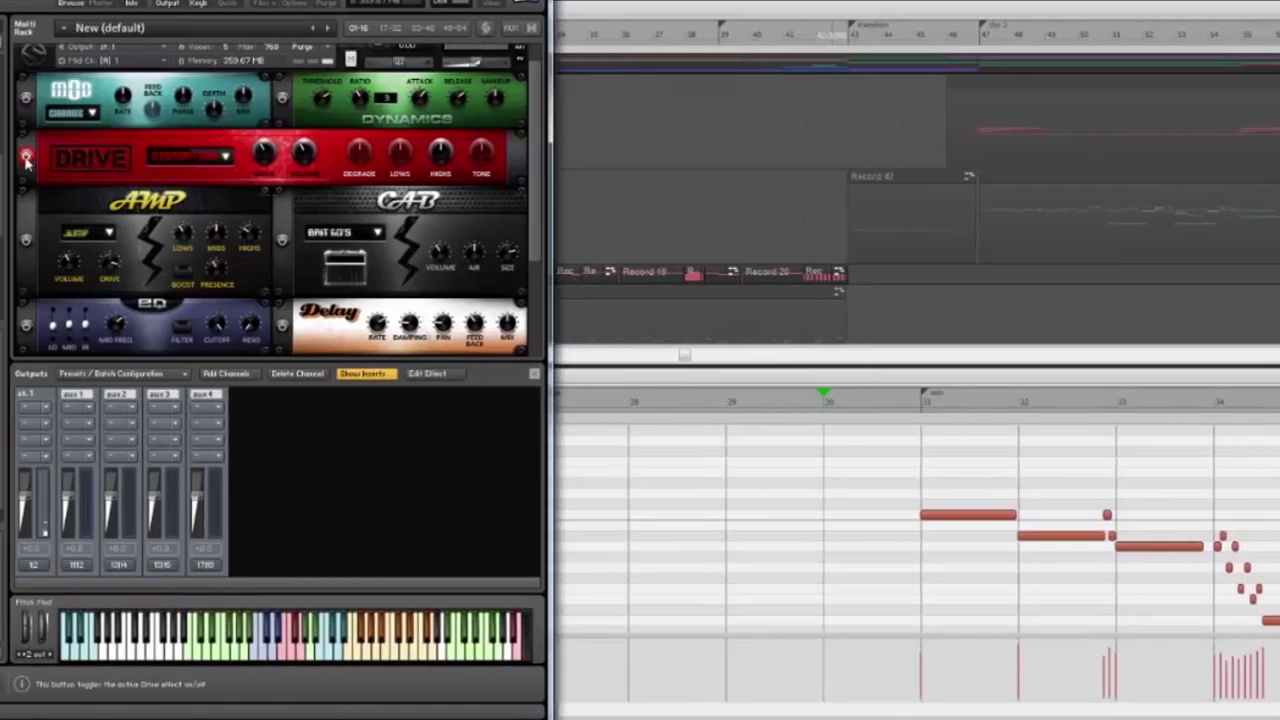
{"action": "left_click", "coordinate": [225, 160]}
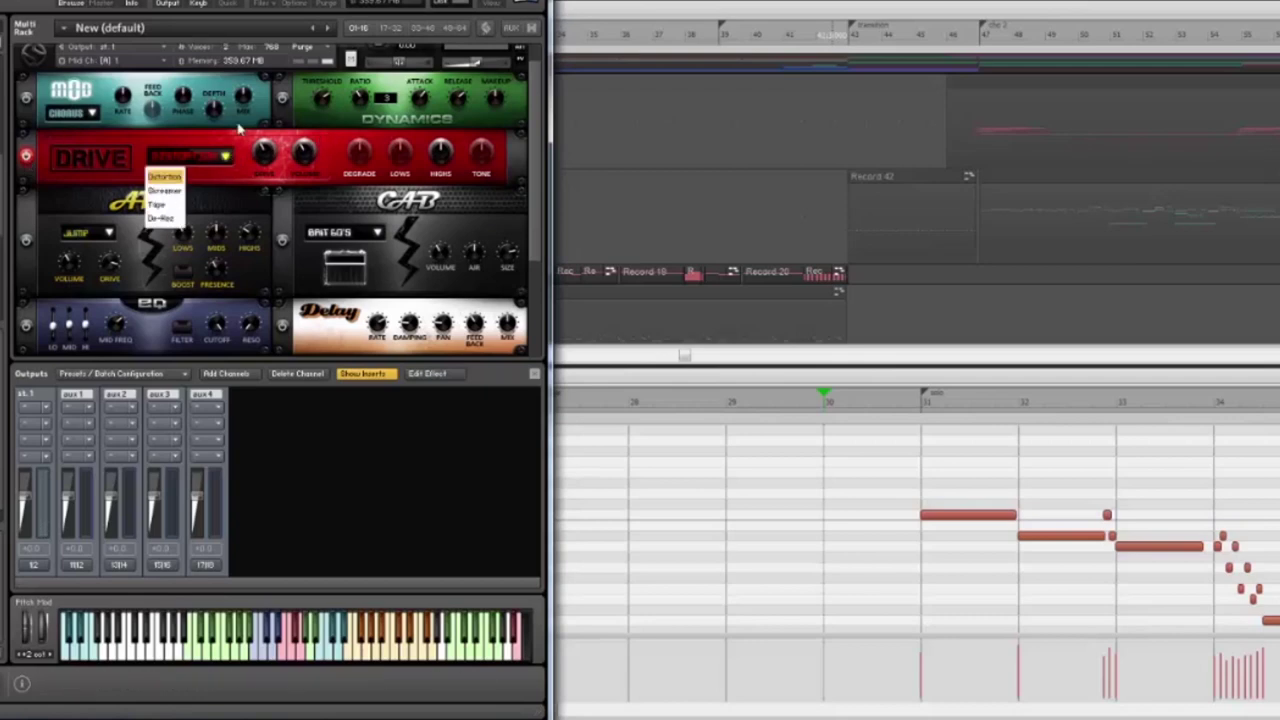
{"action": "left_click", "coordinate": [62, 147]}
{"action": "scroll", "coordinate": [288, 255], "scroll_direction": "down", "scroll_amount": 1}
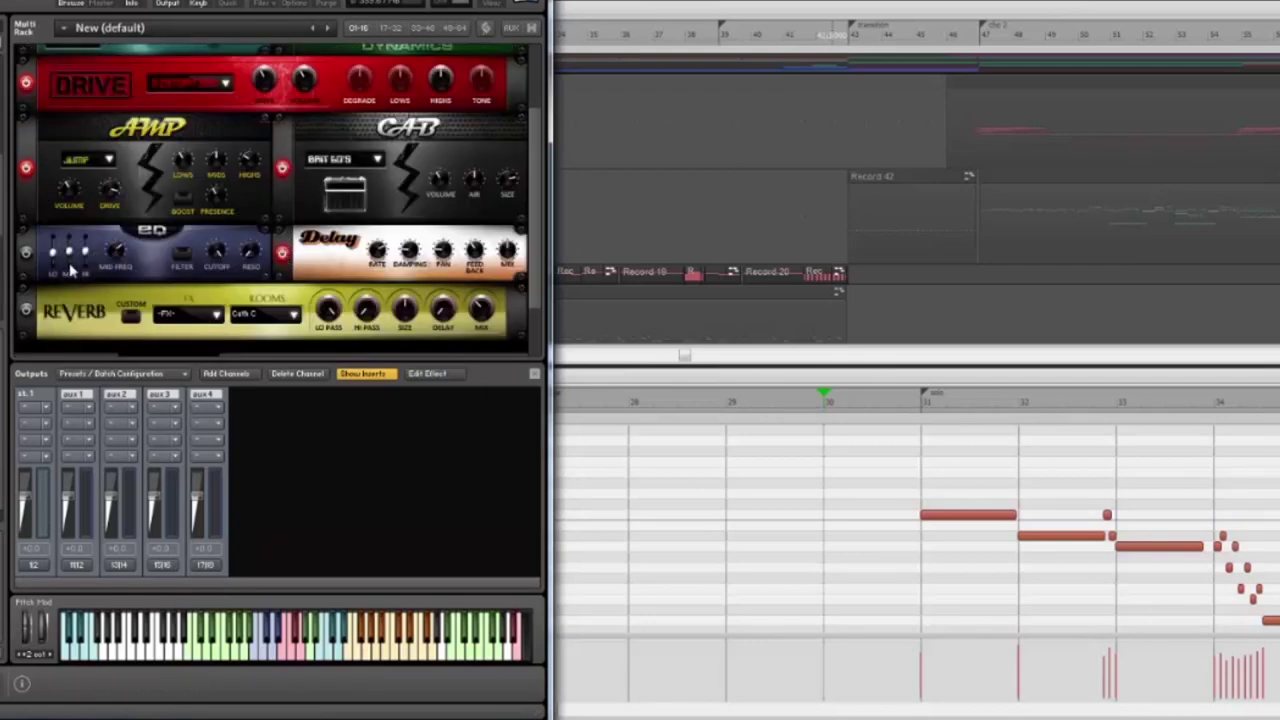
{"action": "left_click", "coordinate": [340, 159]}
{"action": "left_click", "coordinate": [328, 145]}
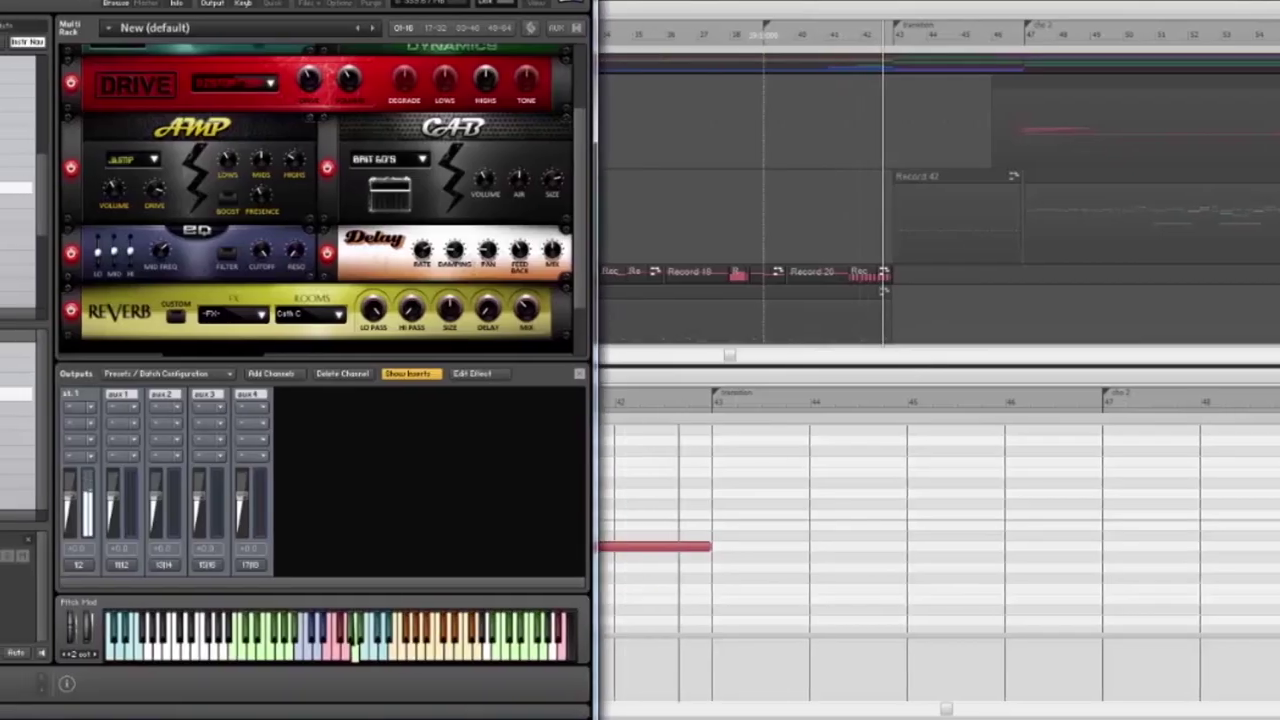
{"action": "key", "text": "space"}
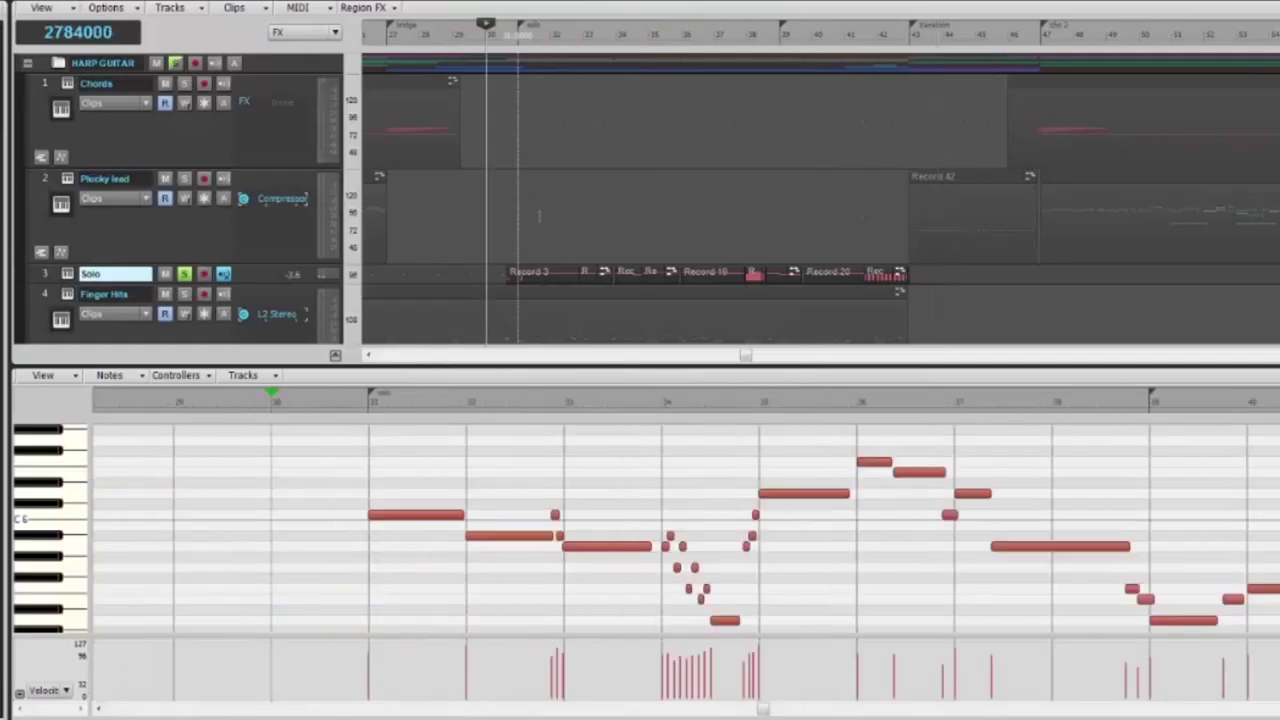
Step: Show the Wheel (Chan: 1) data below the Solo track's notes and set the playback position to measure 37
{"action": "left_click", "coordinate": [324, 404]}
{"action": "left_click", "coordinate": [66, 691]}
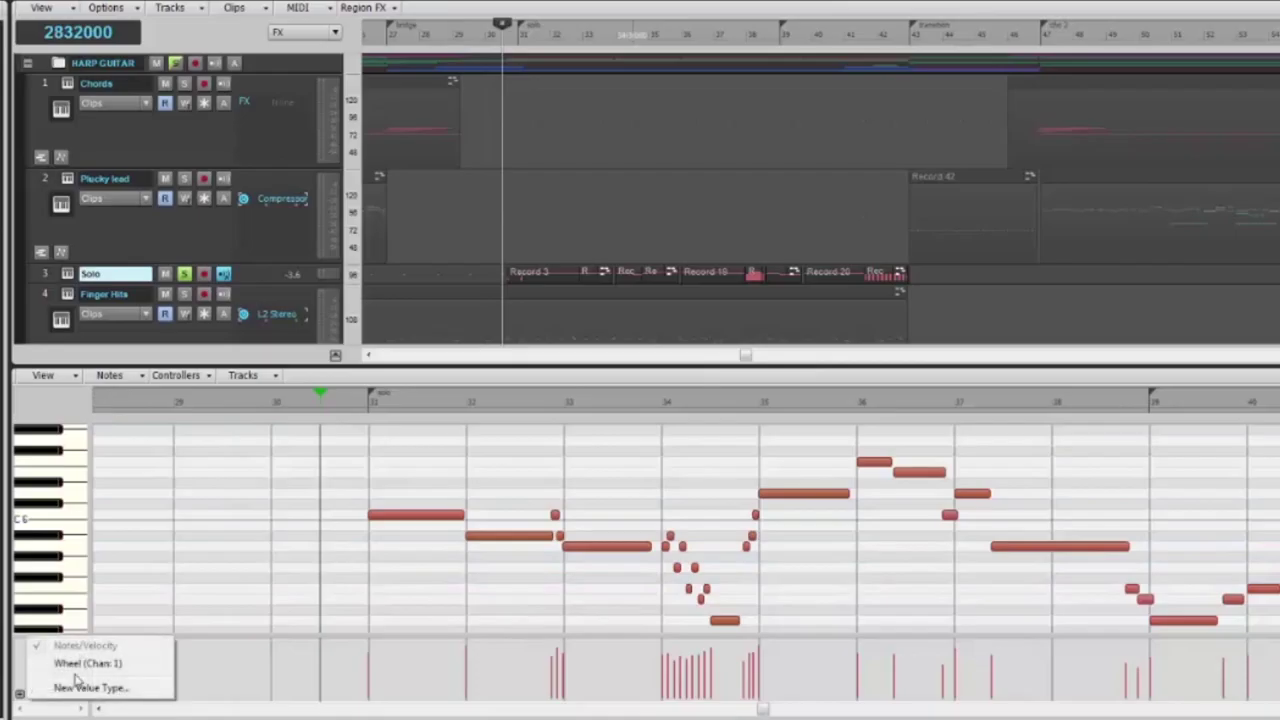
{"action": "left_click", "coordinate": [90, 666]}
{"action": "left_click", "coordinate": [955, 410]}
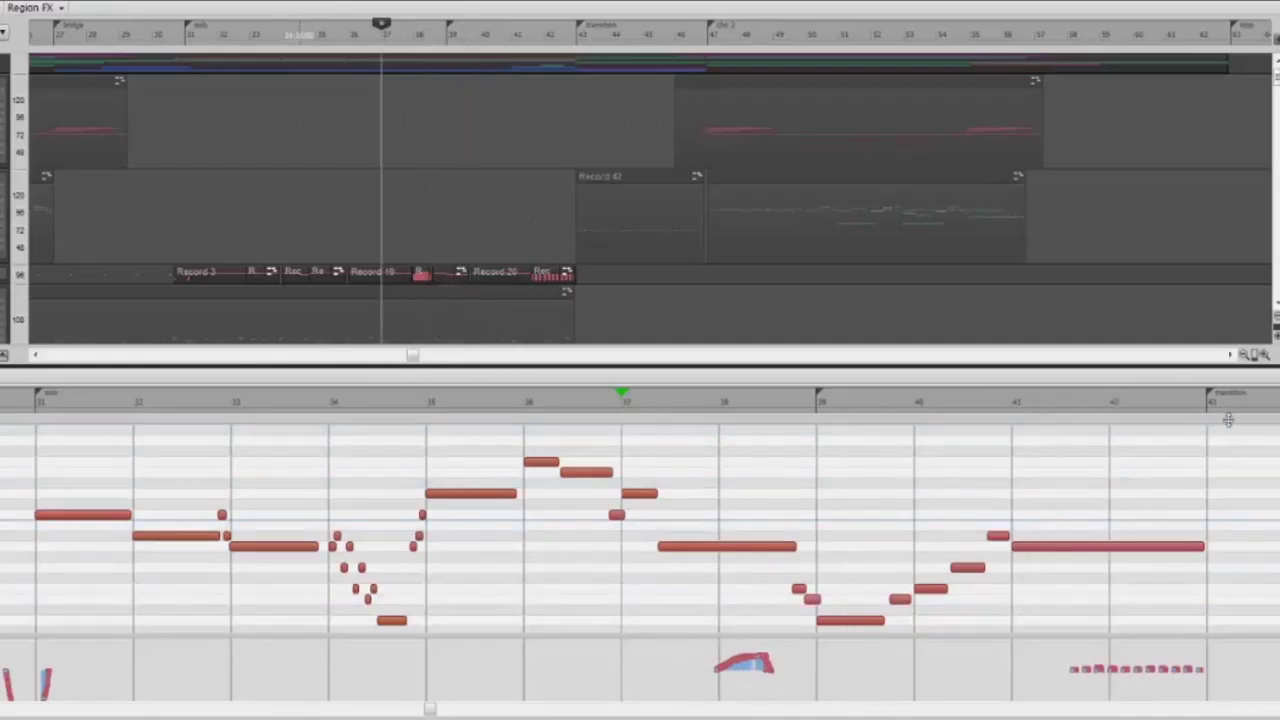
Step: Play the end of the solo from midway through measure 40
{"action": "left_click", "coordinate": [964, 410]}
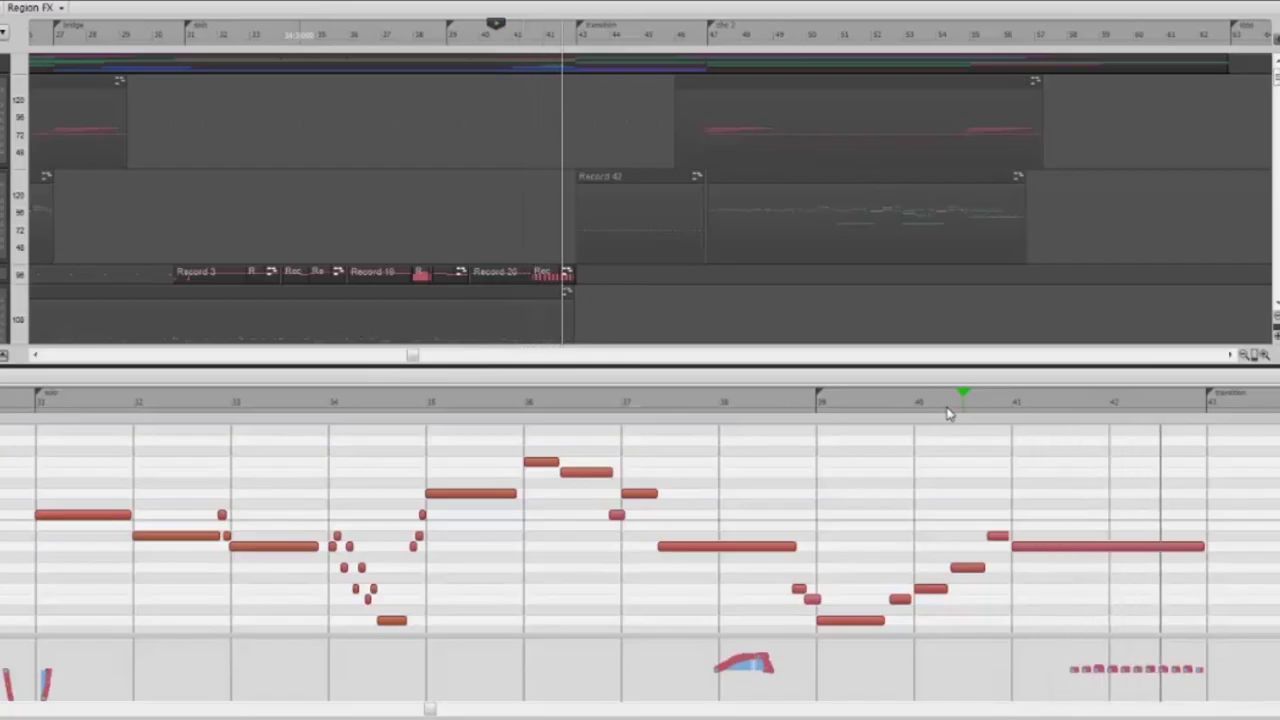
{"action": "key", "text": "space"}
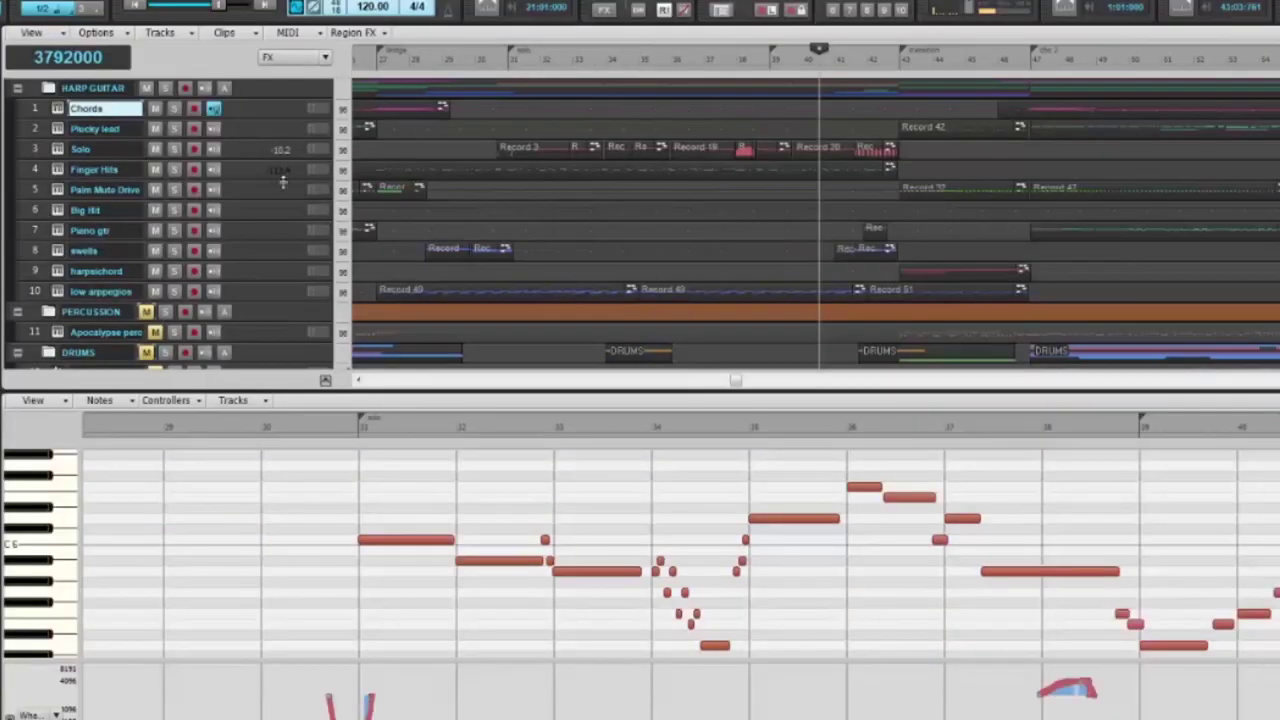
Step: Show the Finger Hits track's notes, play them from just before the bridge at measure 27 and look through its patch's FX rack
{"action": "left_click", "coordinate": [381, 169]}
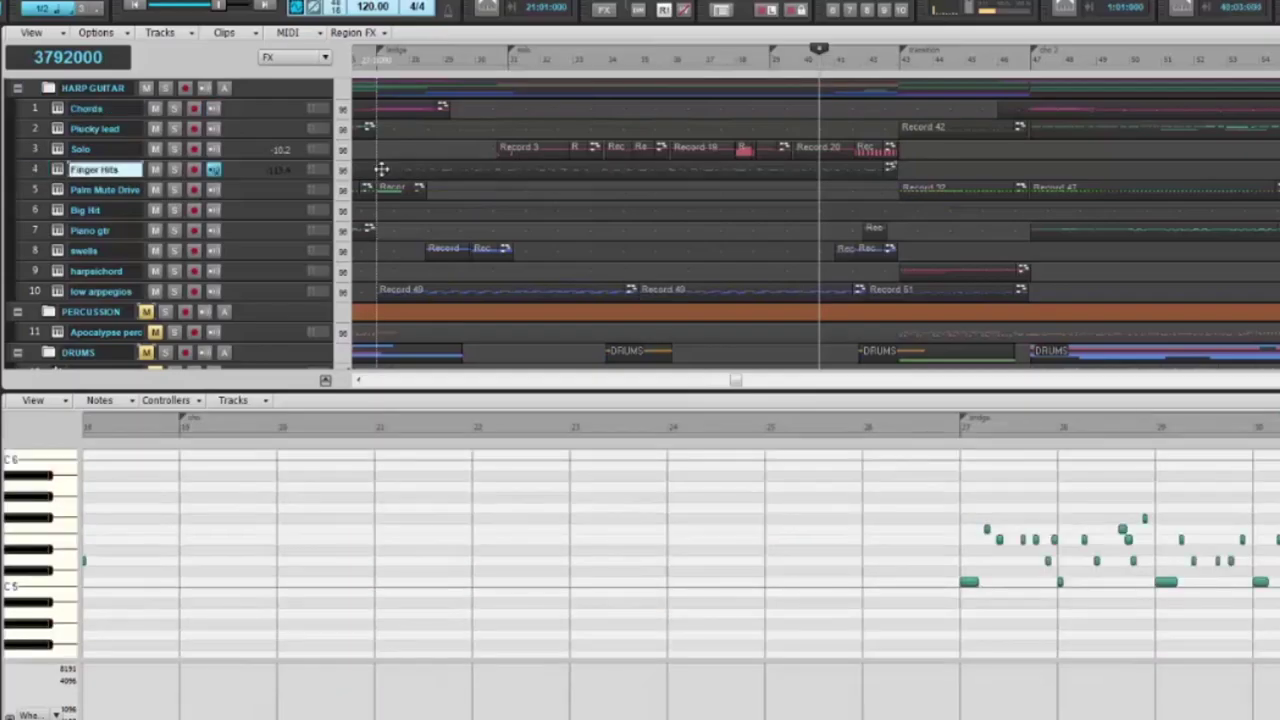
{"action": "left_click", "coordinate": [953, 428]}
{"action": "left_click", "coordinate": [910, 428]}
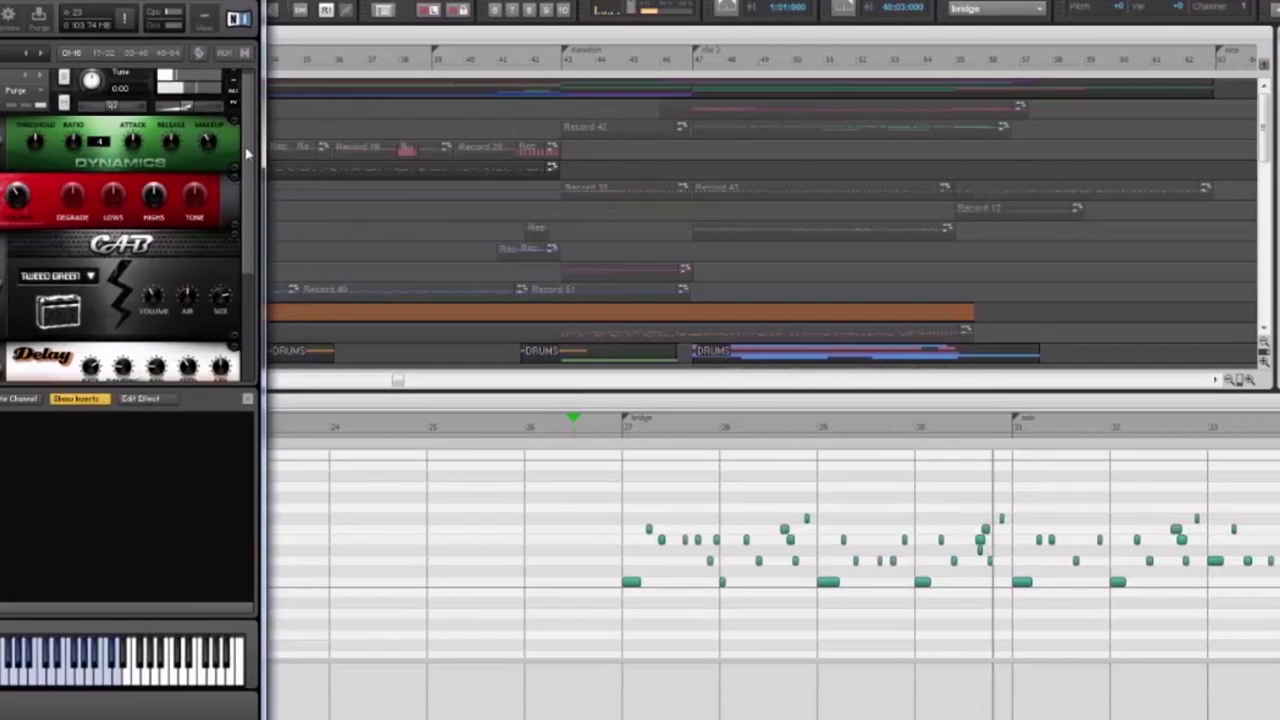
{"action": "scroll", "coordinate": [246, 152], "scroll_direction": "down", "scroll_amount": 3}
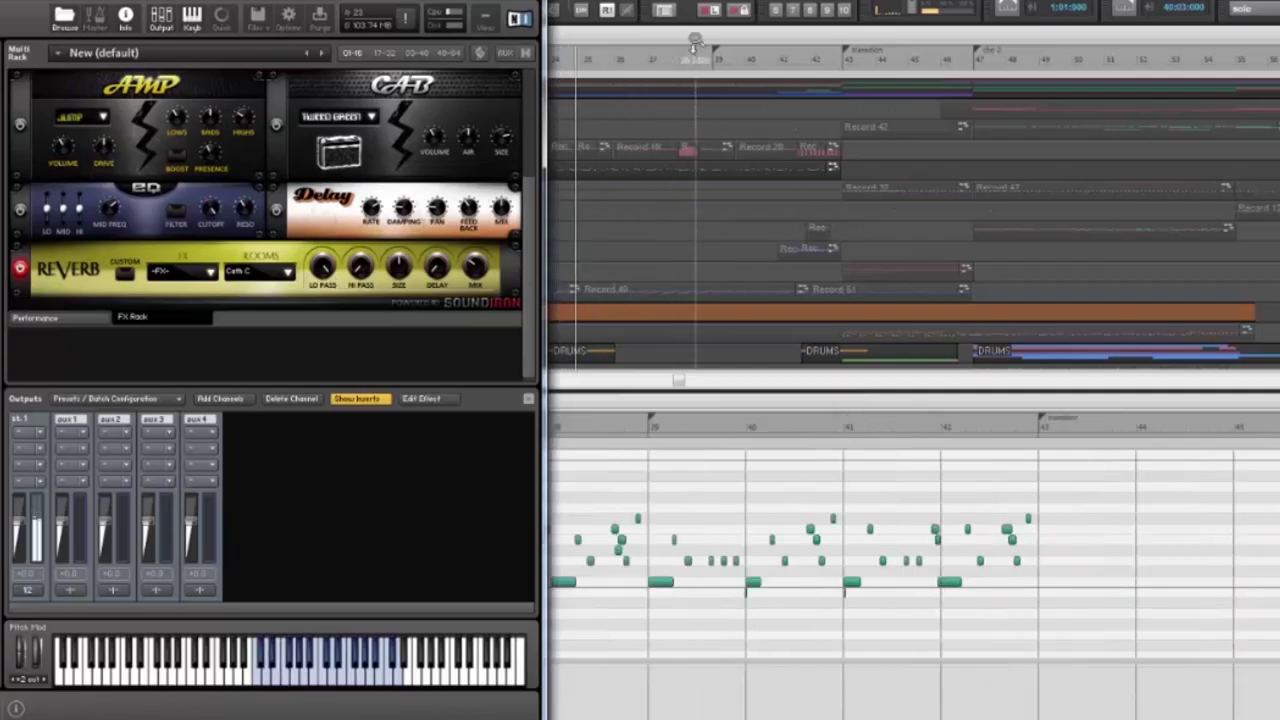
{"action": "scroll", "coordinate": [535, 213], "scroll_direction": "up", "scroll_amount": 5}
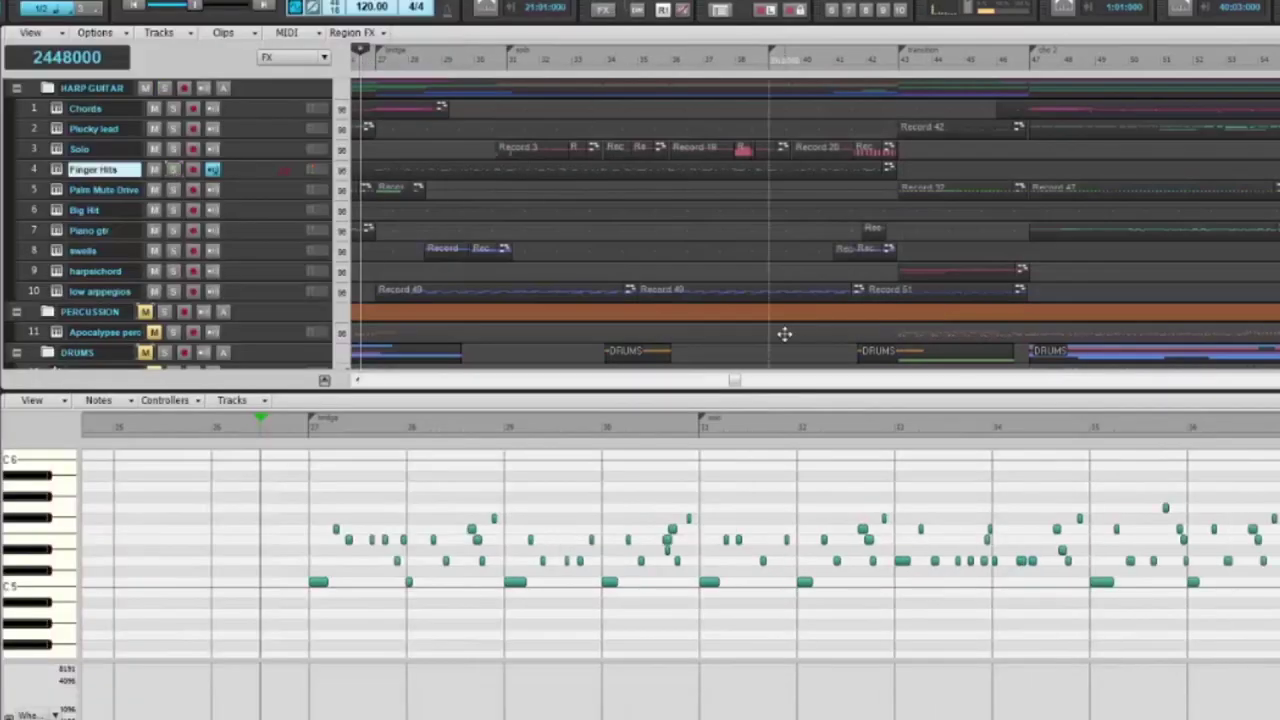
Step: Solo the Palm Mute Drive track, play it from measure 3 and open its Kontakt instrument
{"action": "left_click", "coordinate": [173, 190]}
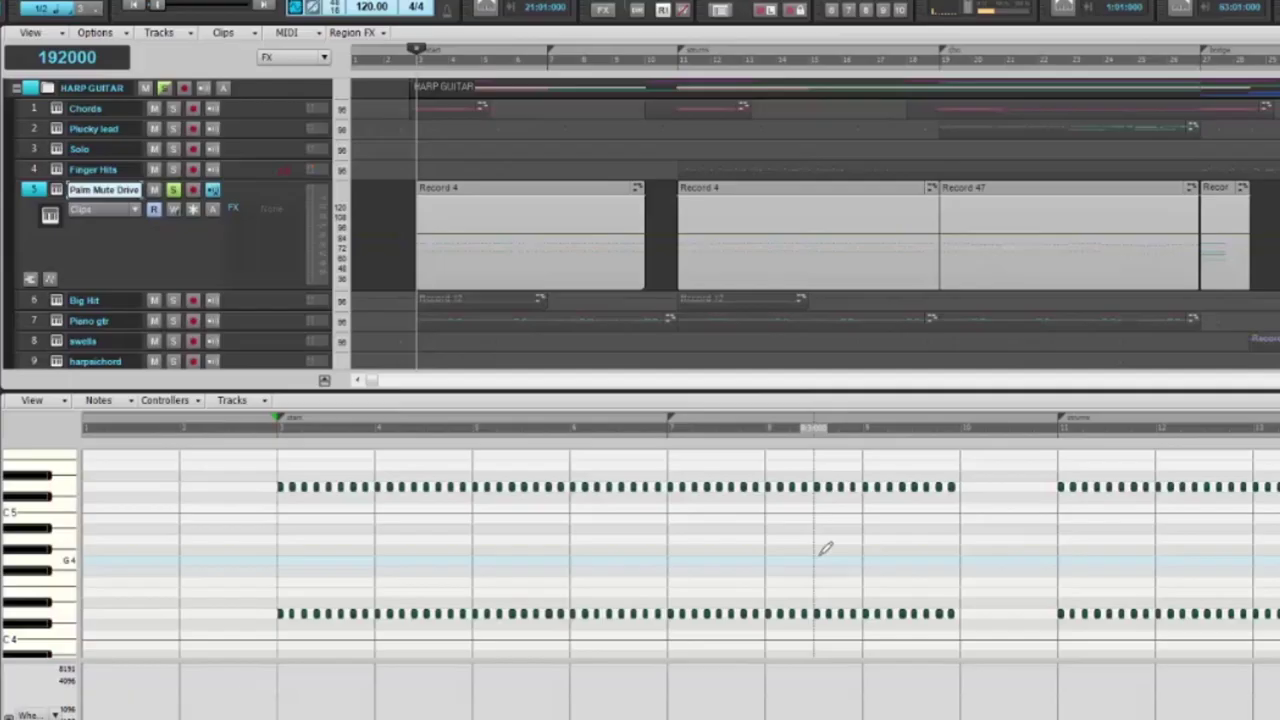
{"action": "key", "text": "space"}
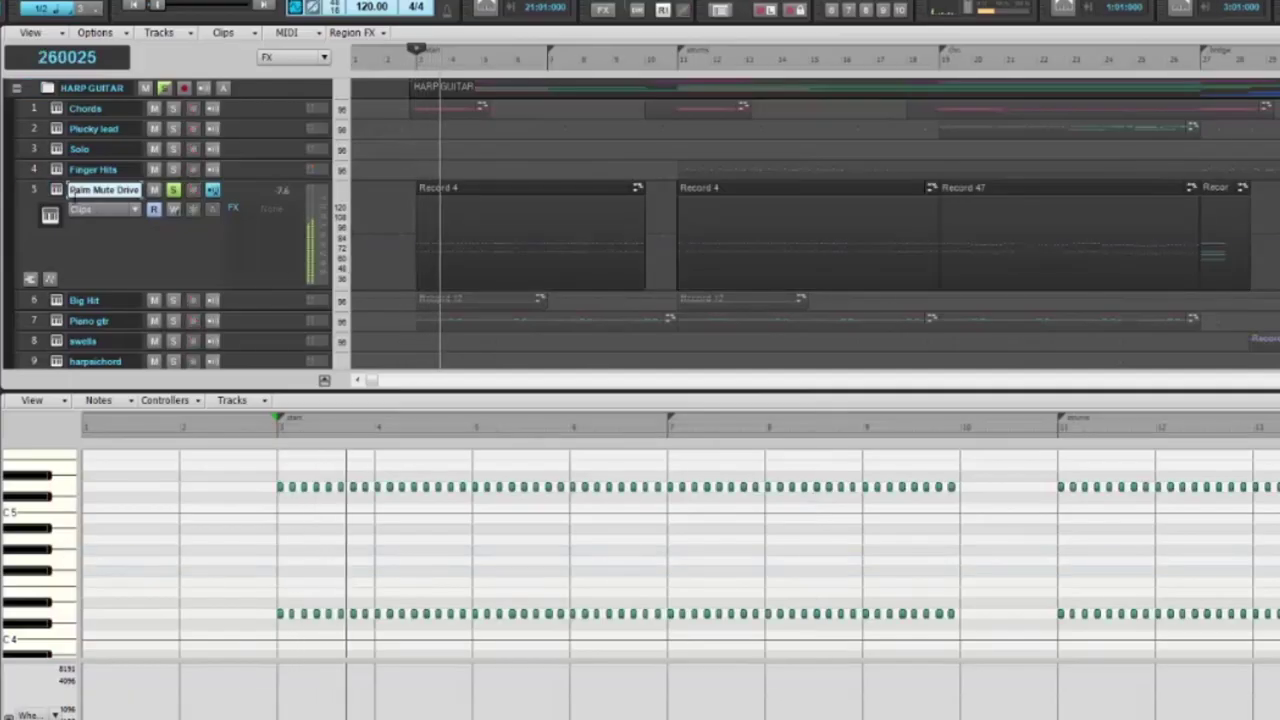
{"action": "left_click", "coordinate": [53, 192]}
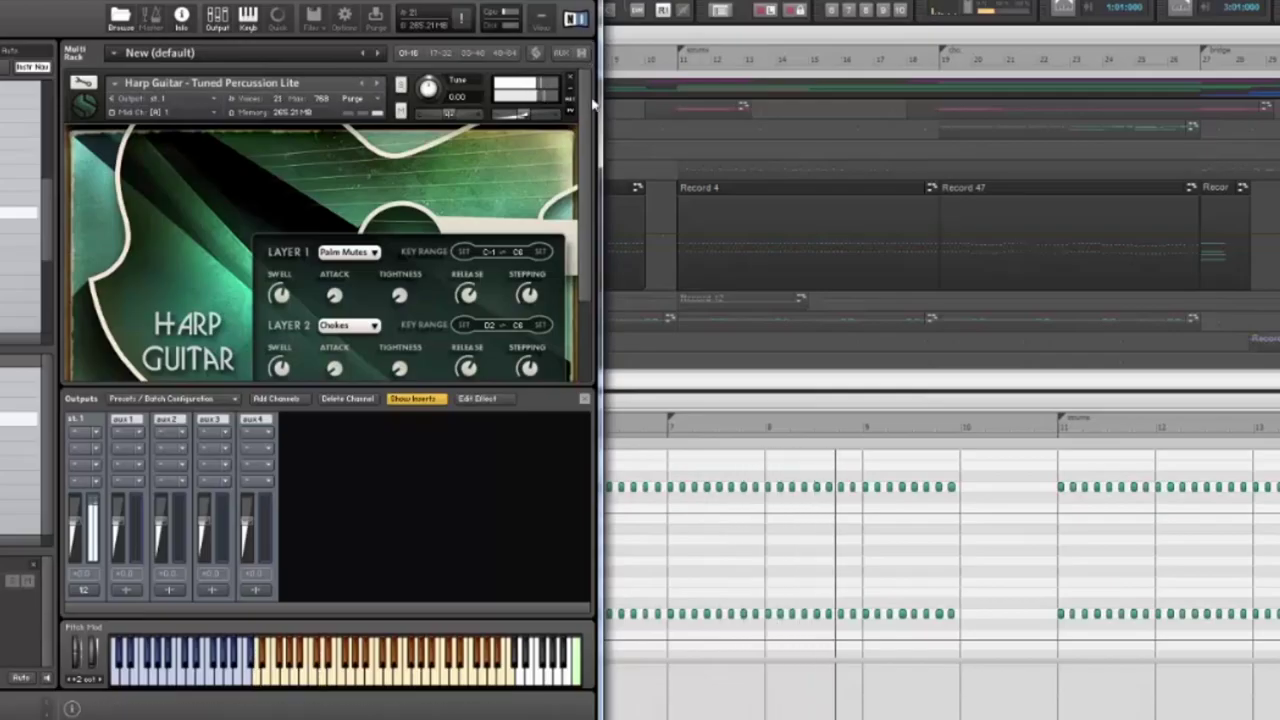
Step: Examine the Palm Mute Drive patch's layer settings and FX rack, and look through the track's higher and lower notes
{"action": "scroll", "coordinate": [592, 157], "scroll_direction": "down", "scroll_amount": 2}
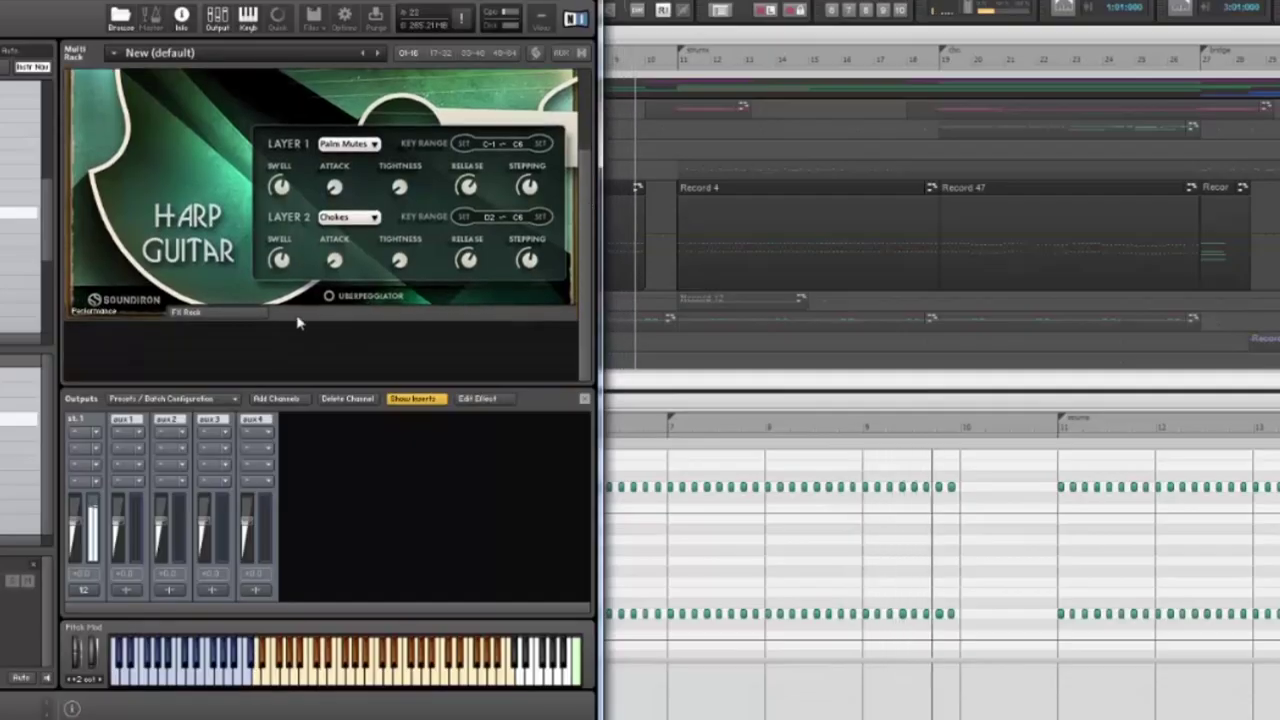
{"action": "left_click", "coordinate": [188, 377]}
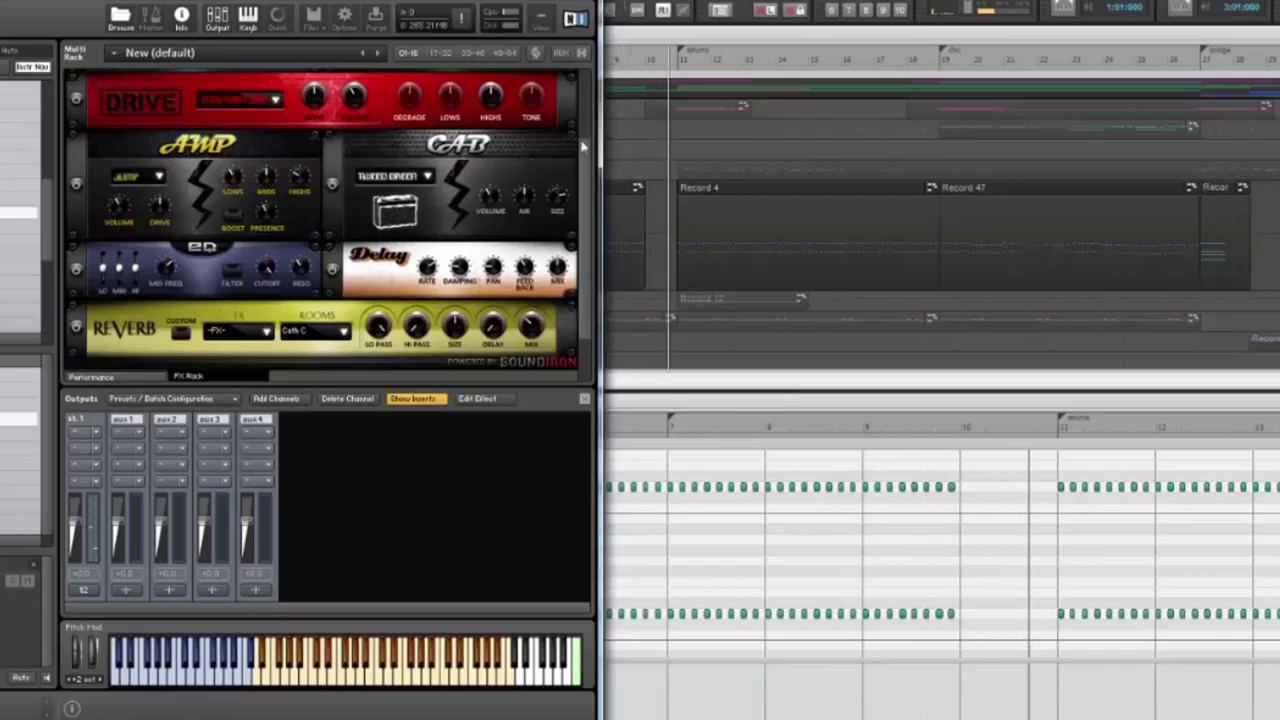
{"action": "scroll", "coordinate": [583, 166], "scroll_direction": "up", "scroll_amount": 2}
{"action": "scroll", "coordinate": [554, 164], "scroll_direction": "down", "scroll_amount": 6}
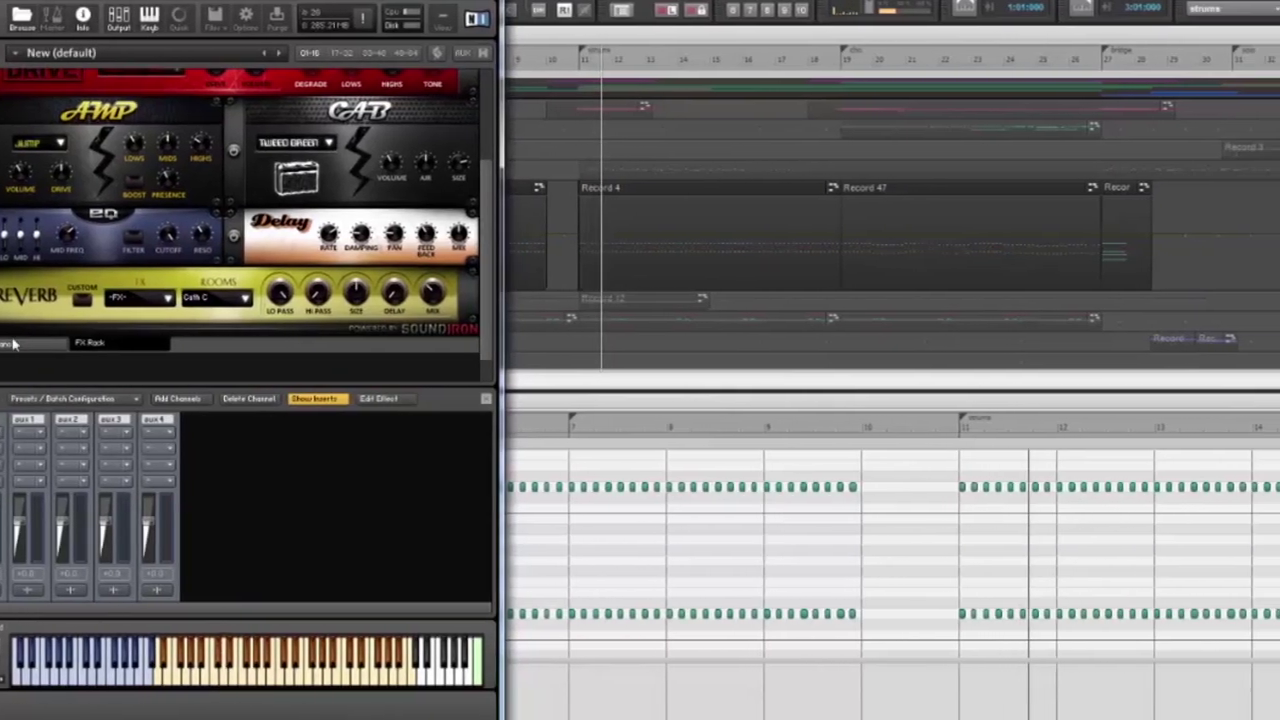
{"action": "scroll", "coordinate": [410, 172], "scroll_direction": "up", "scroll_amount": 3}
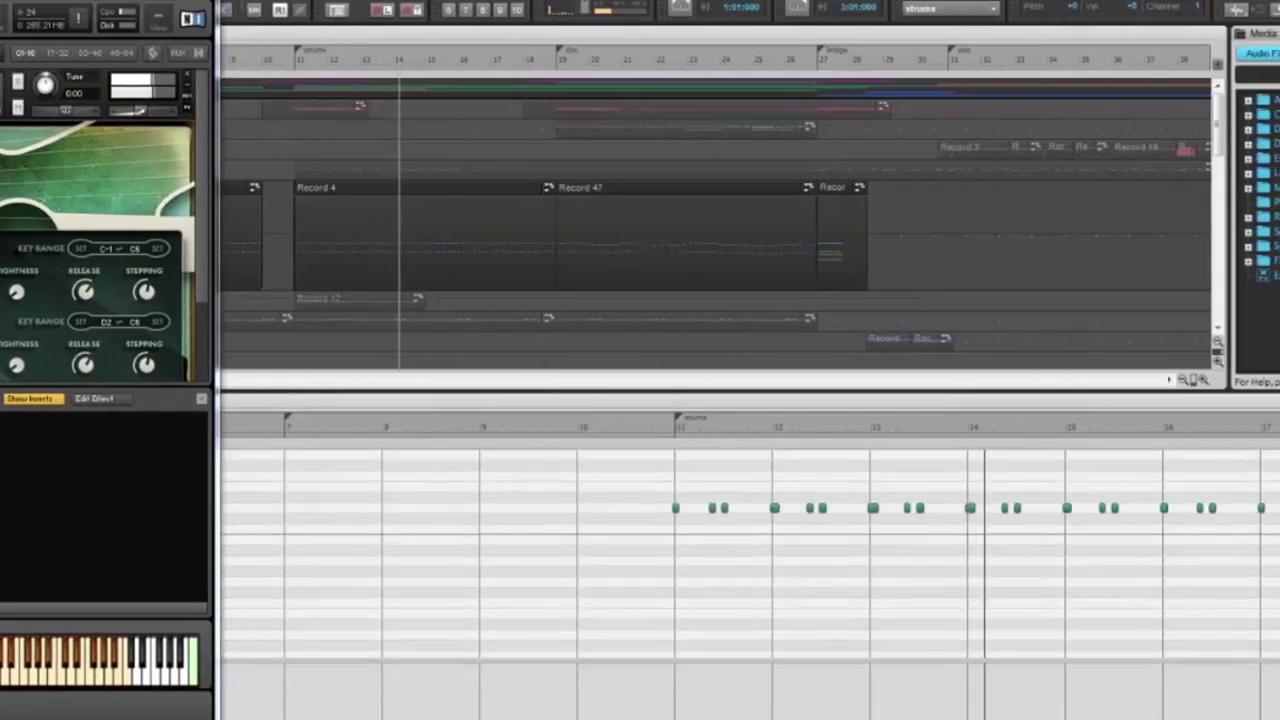
{"action": "scroll", "coordinate": [750, 553], "scroll_direction": "up", "scroll_amount": 3}
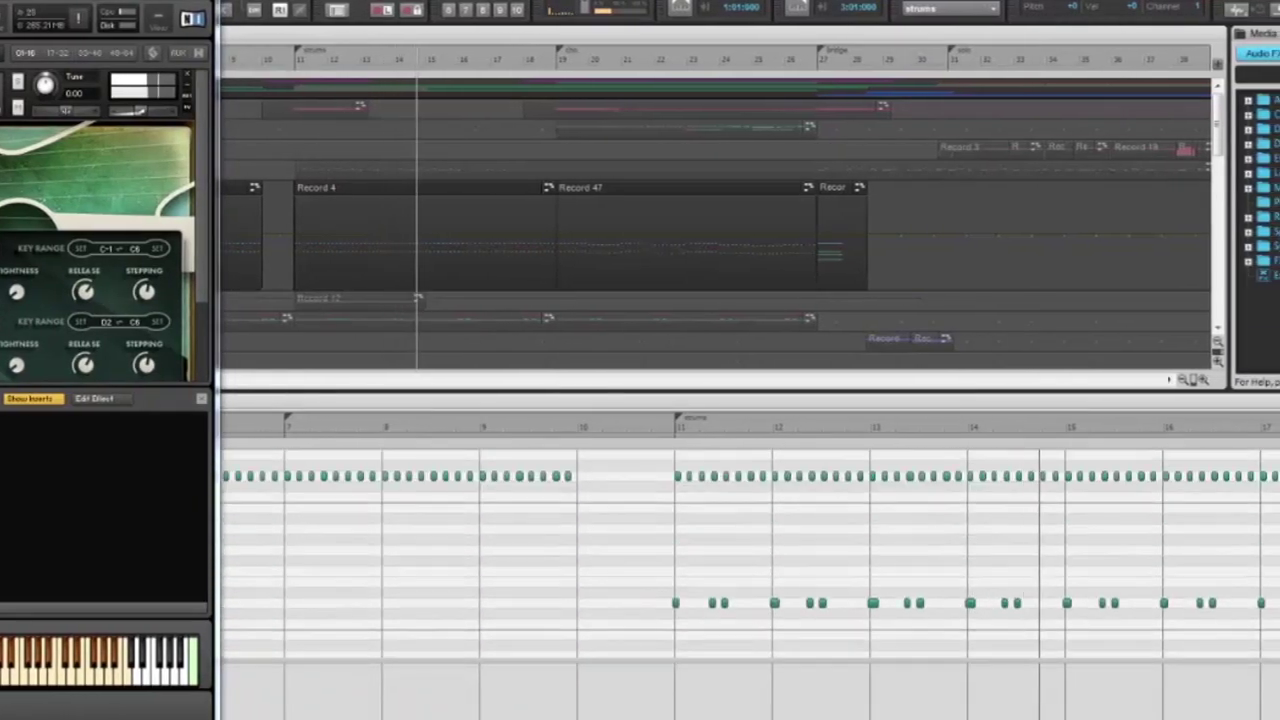
{"action": "scroll", "coordinate": [750, 553], "scroll_direction": "up", "scroll_amount": 1}
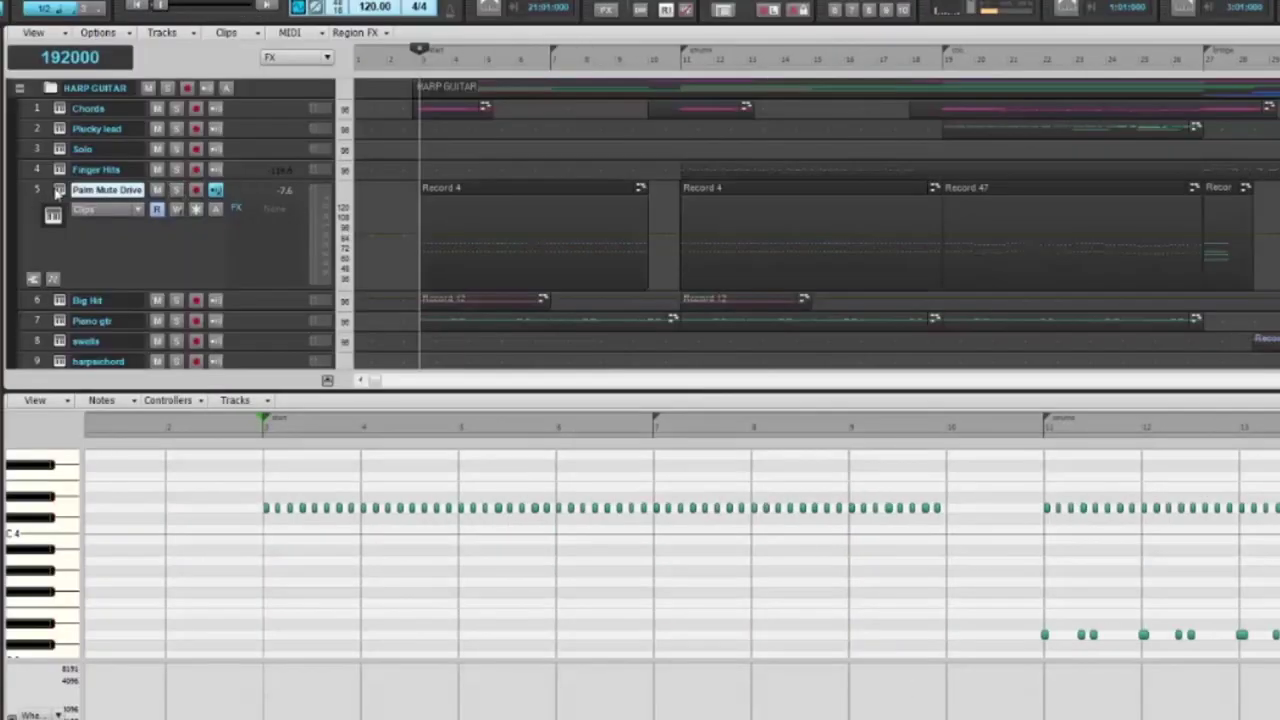
Step: Solo the Big Hit track, show its notes and play its first clip from measure 3
{"action": "left_click", "coordinate": [35, 213]}
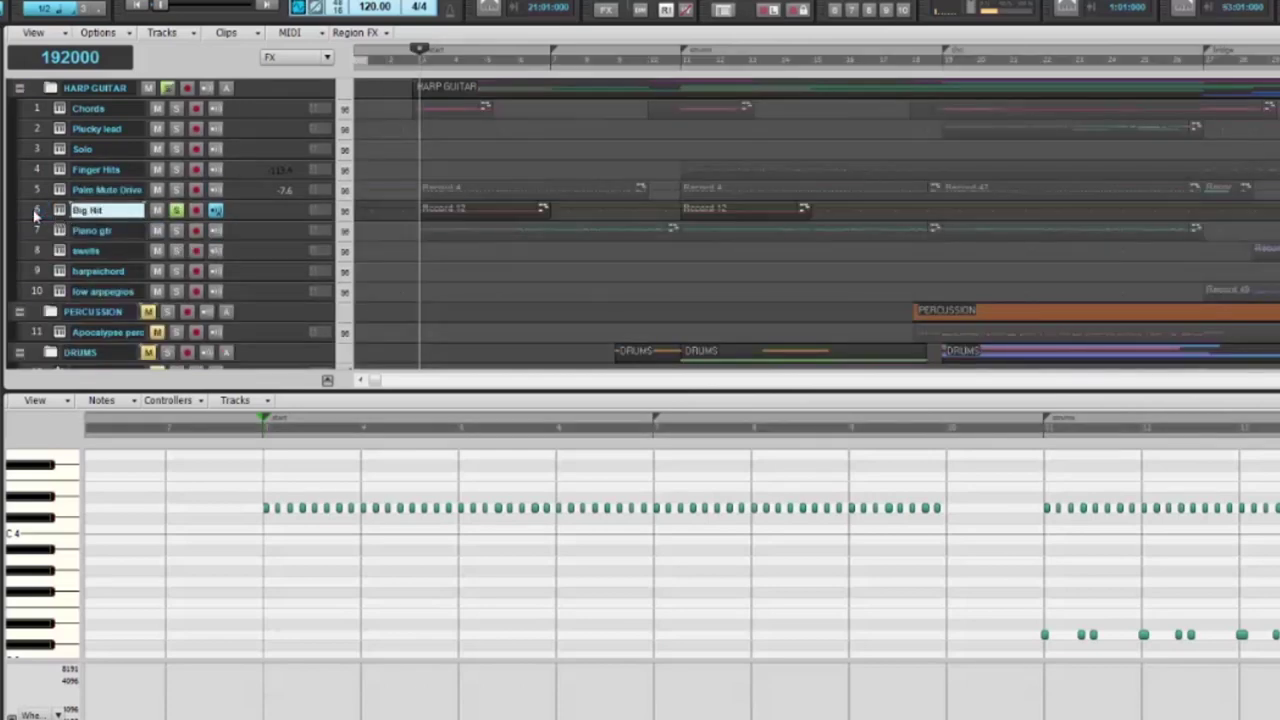
{"action": "left_click", "coordinate": [66, 218]}
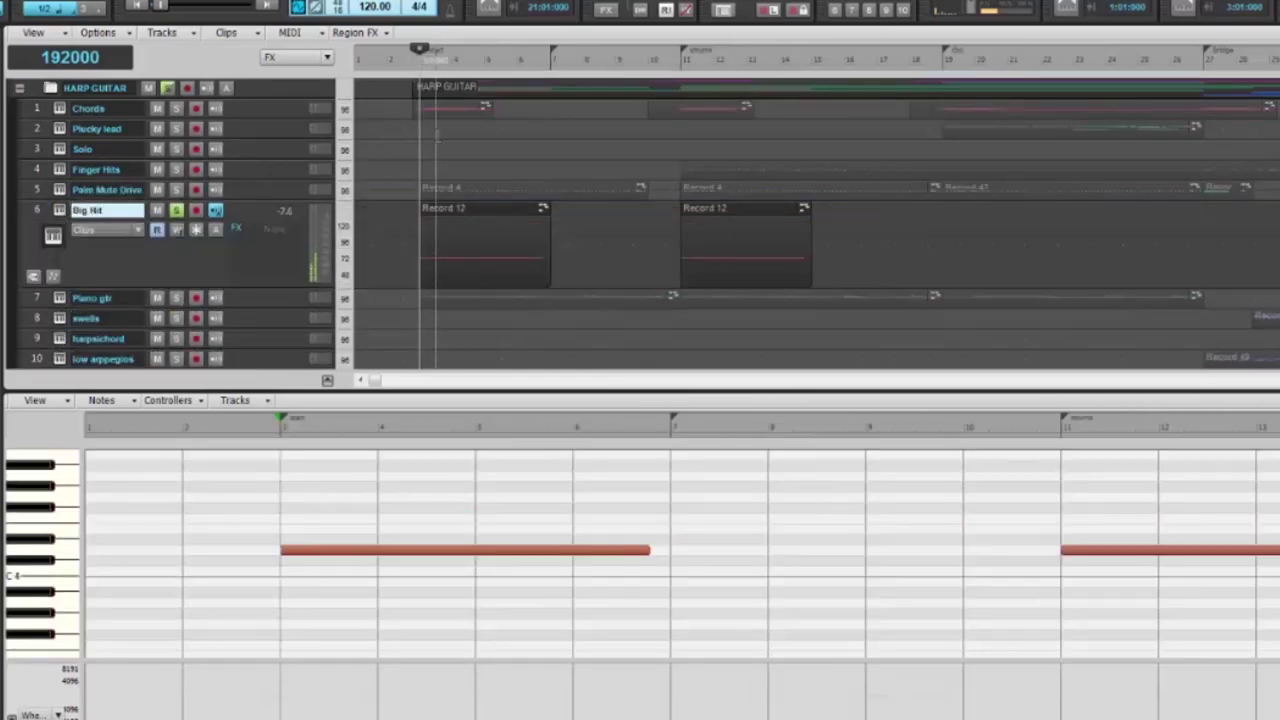
{"action": "key", "text": "space"}
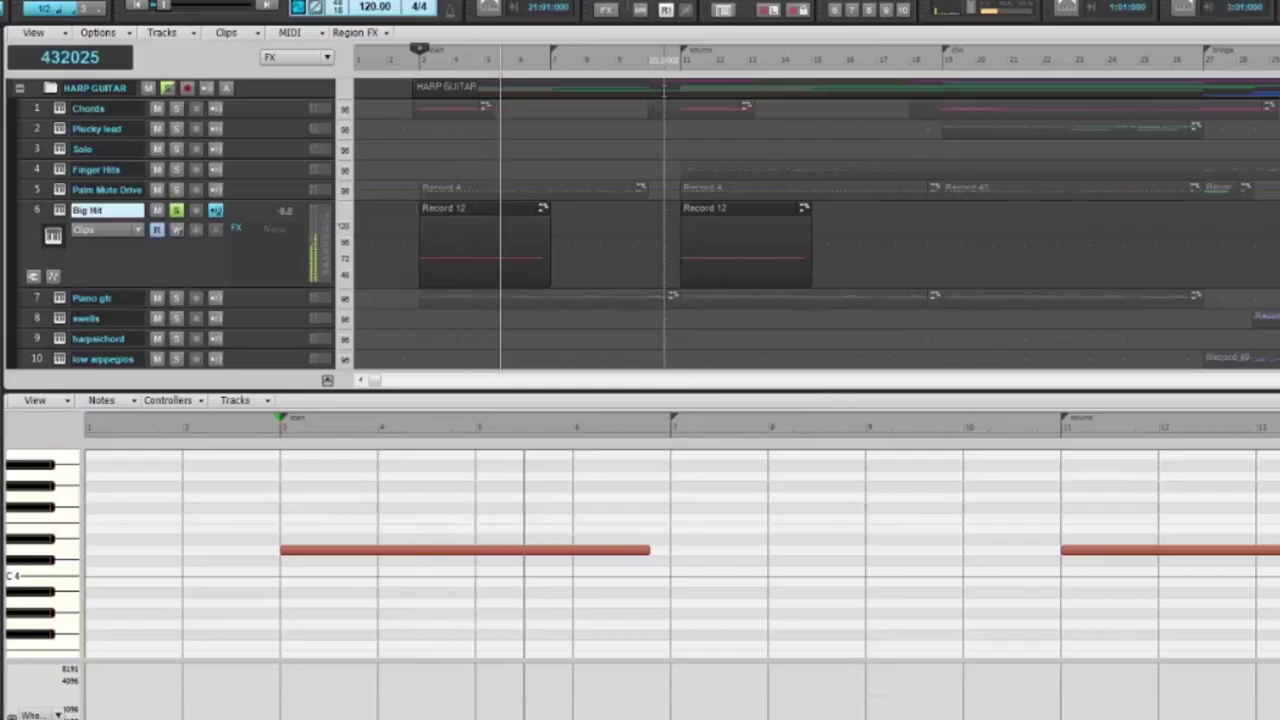
{"action": "key", "text": "space"}
Step: Play the Big Hit track's second clip, starting from measure 10
{"action": "left_click", "coordinate": [655, 62]}
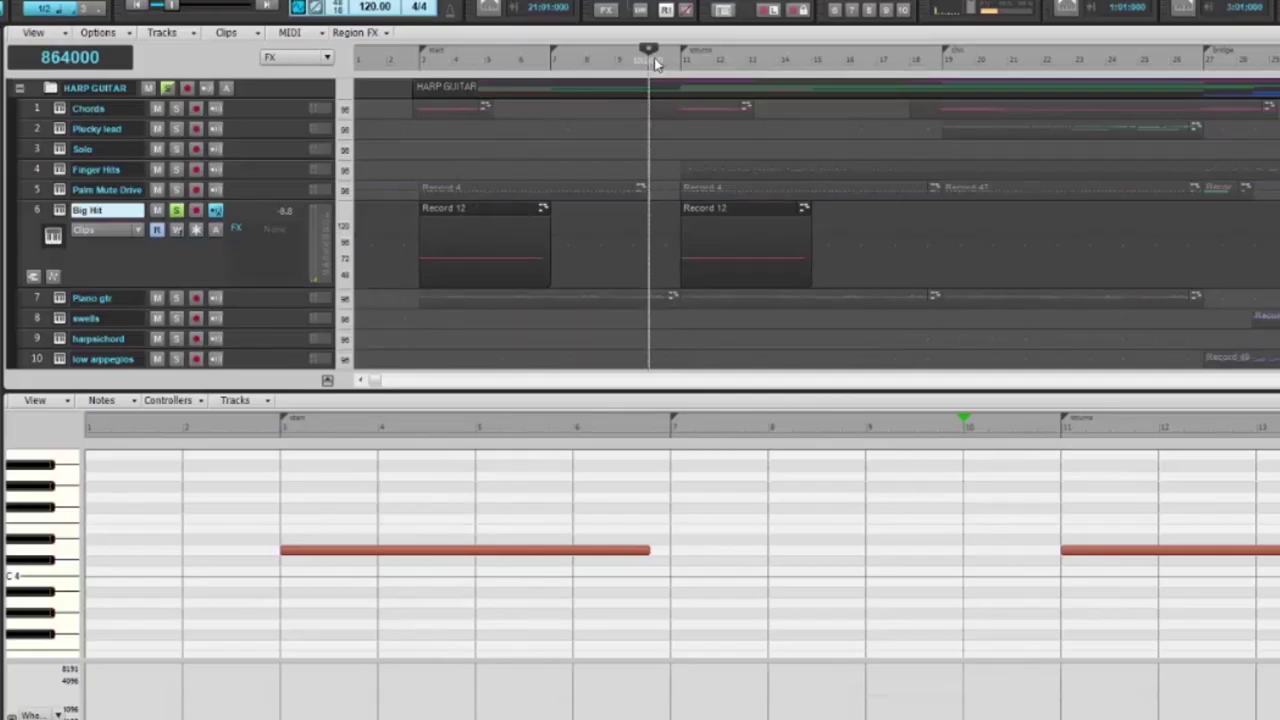
{"action": "key", "text": "space"}
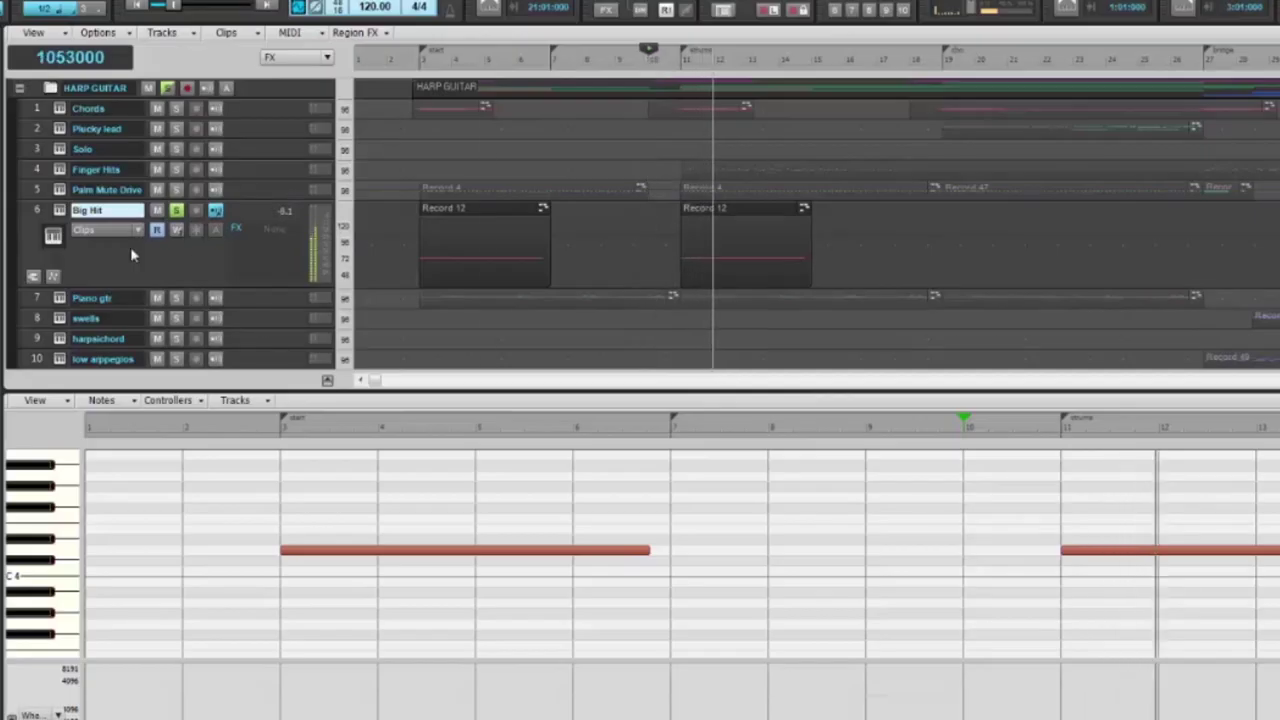
{"action": "key", "text": "space"}
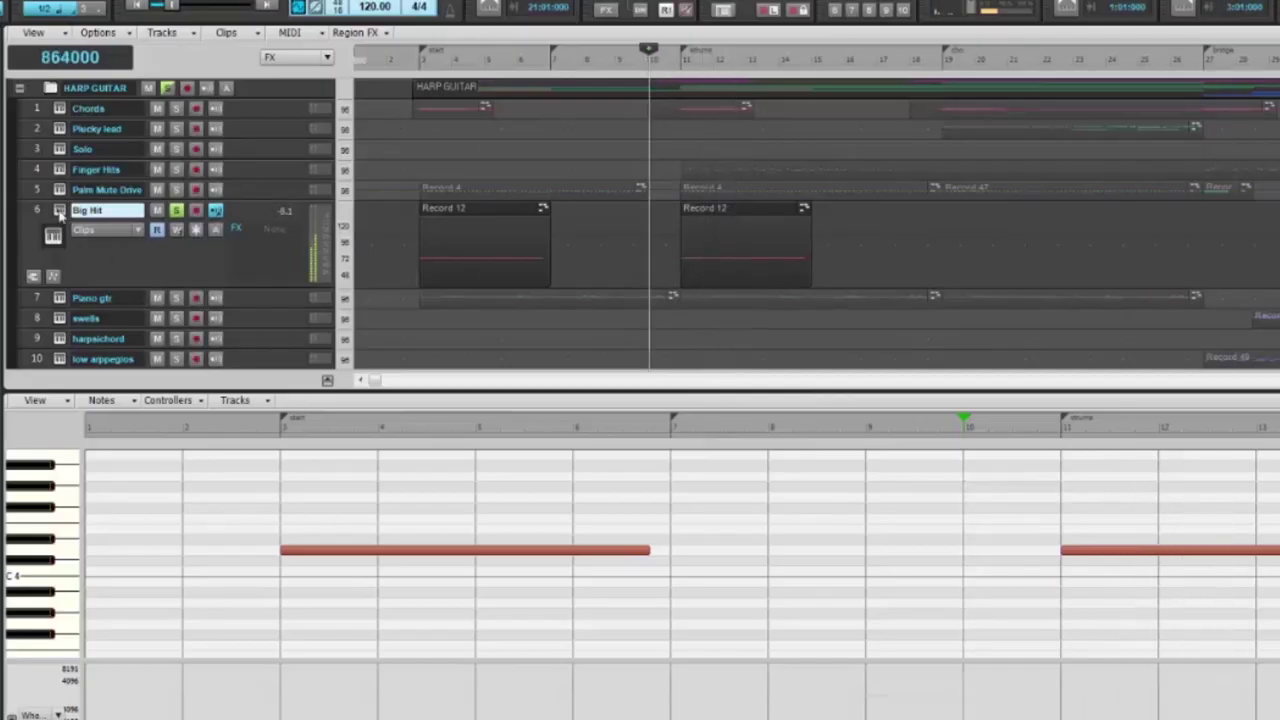
Step: Open the Big Hit track's Kontakt instrument and view the FX rack of its Harp Guitar - Advanced Performance Lite patch
{"action": "left_click", "coordinate": [59, 211]}
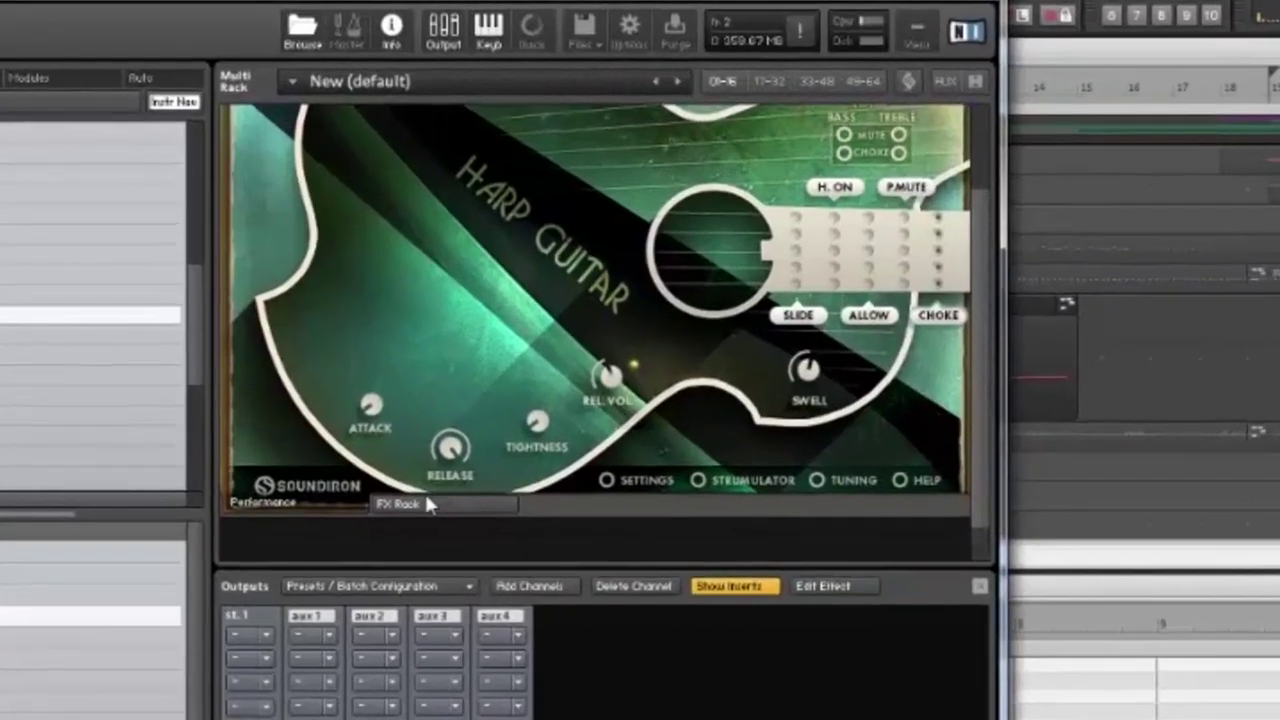
{"action": "left_click", "coordinate": [427, 504]}
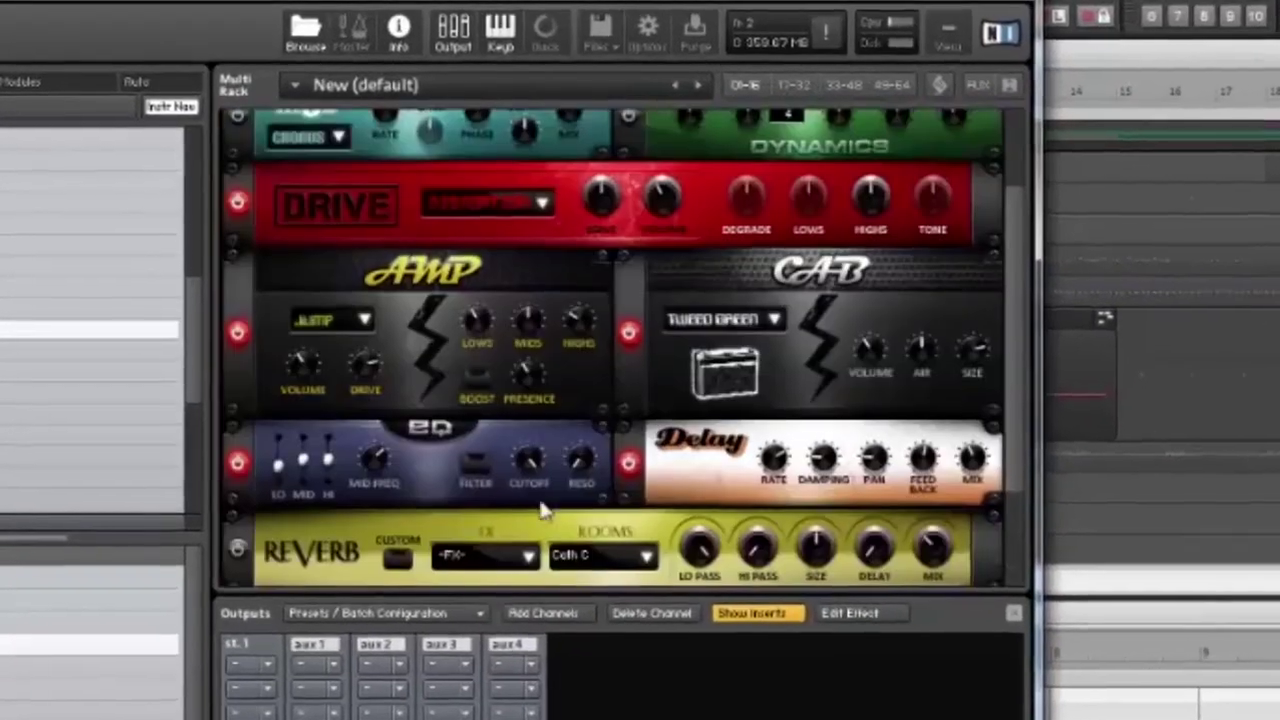
{"action": "left_click_drag", "start_coordinate": [1052, 254], "coordinate": [1071, 118]}
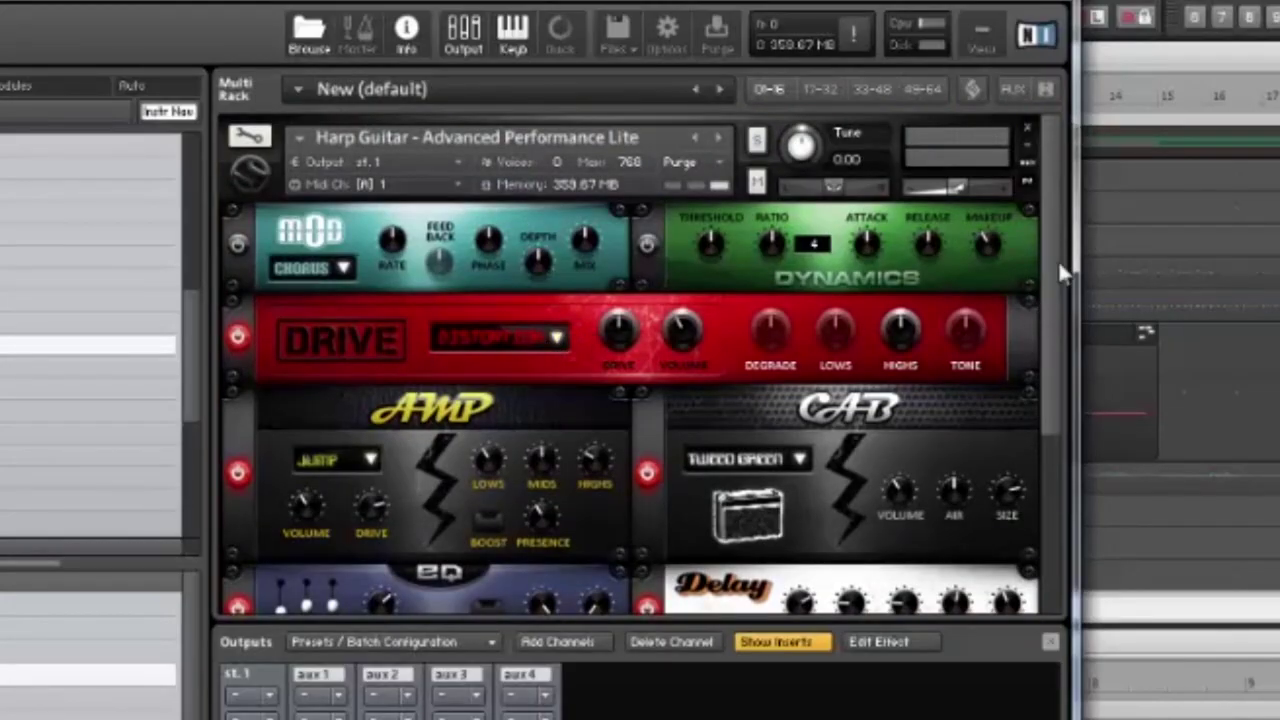
{"action": "left_click_drag", "start_coordinate": [1063, 268], "coordinate": [1064, 307]}
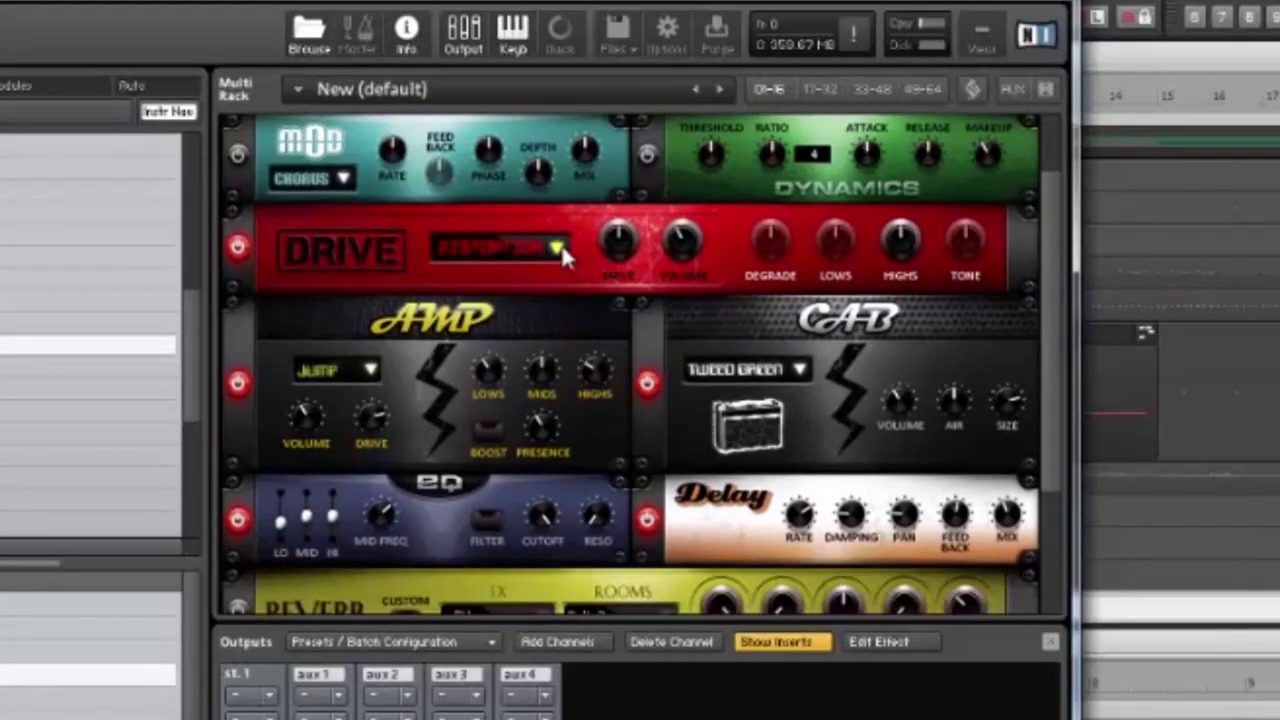
Step: View the available Drive types and Cab models in the Big Hit patch's FX rack
{"action": "left_click", "coordinate": [557, 249]}
{"action": "left_click", "coordinate": [485, 276]}
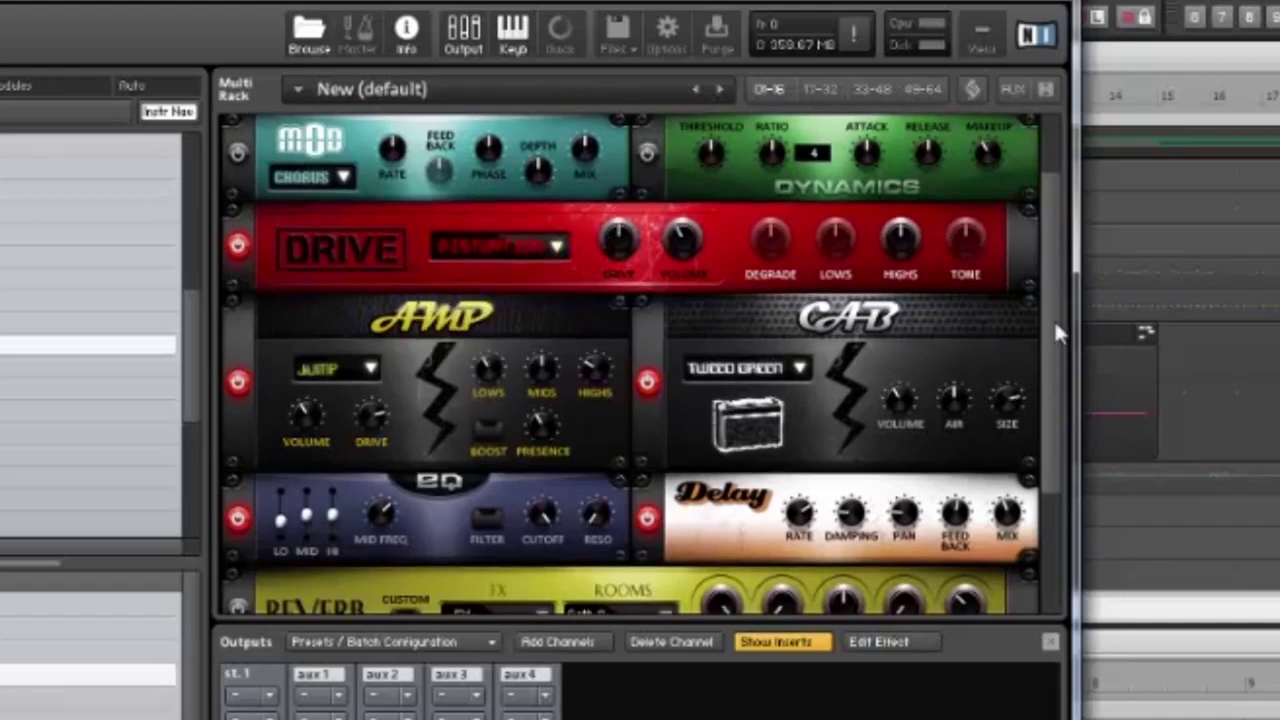
{"action": "left_click_drag", "start_coordinate": [1057, 329], "coordinate": [1057, 358]}
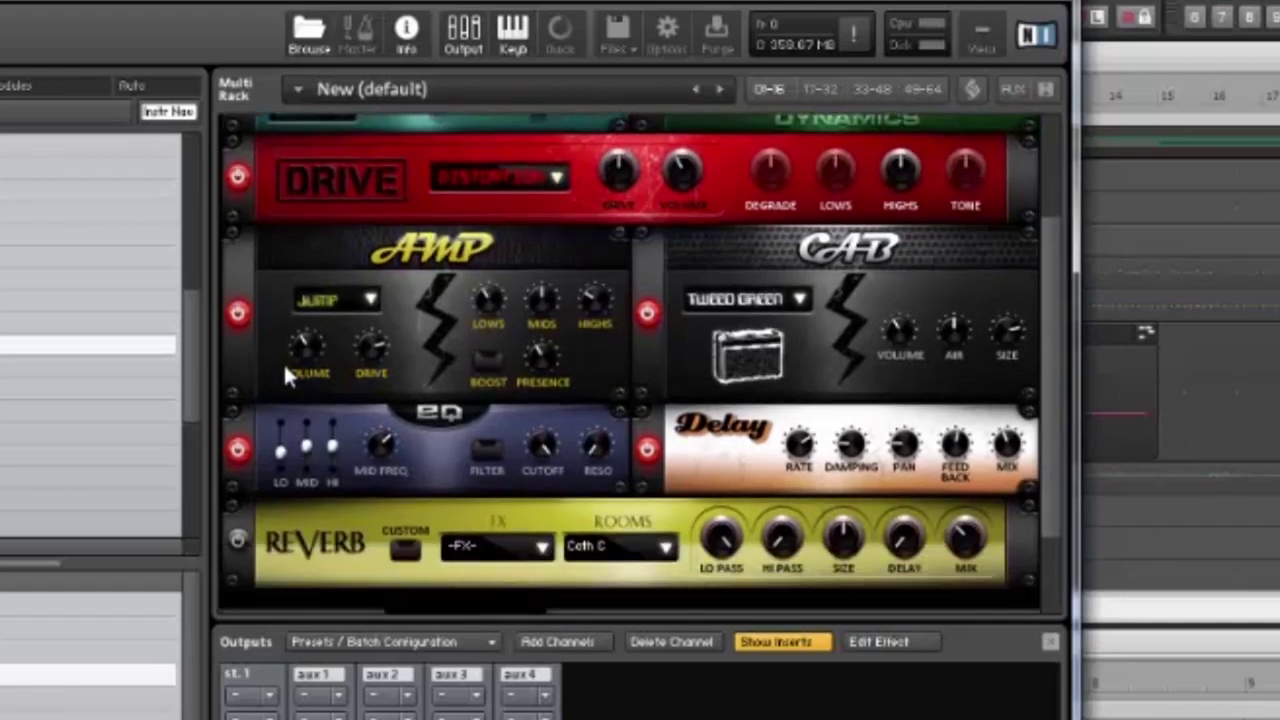
{"action": "left_click", "coordinate": [808, 302]}
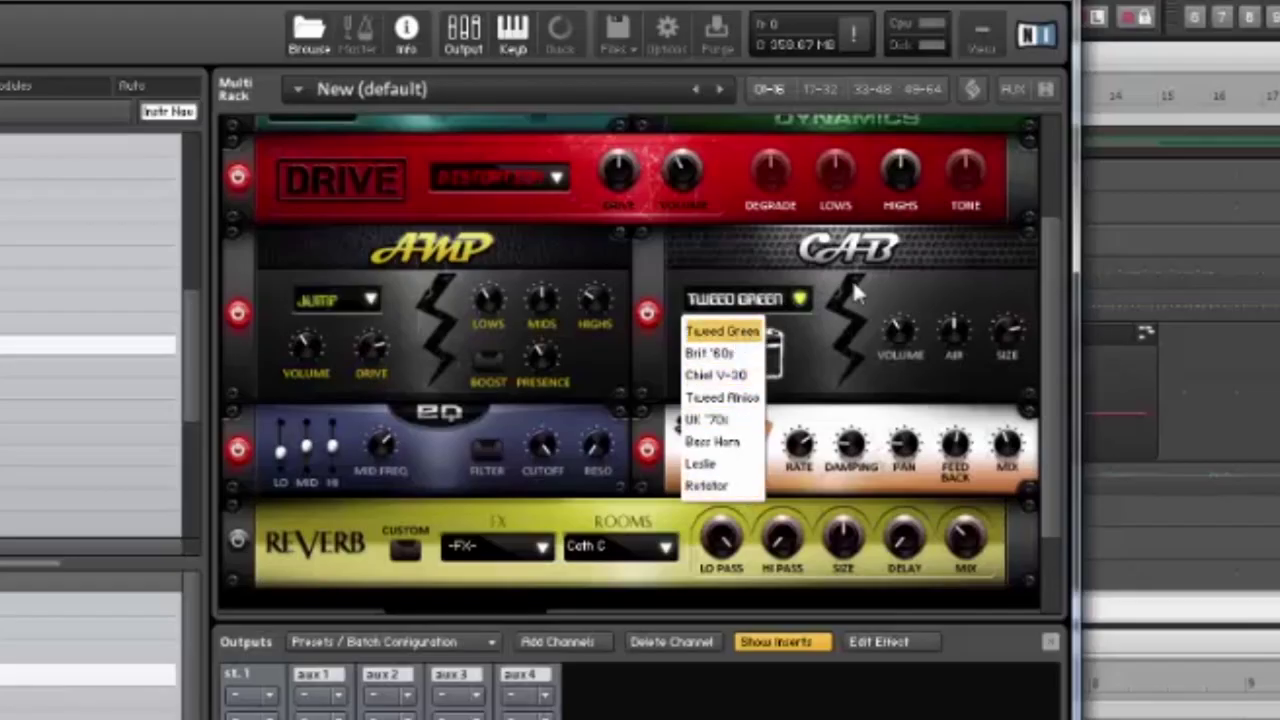
{"action": "left_click", "coordinate": [912, 262]}
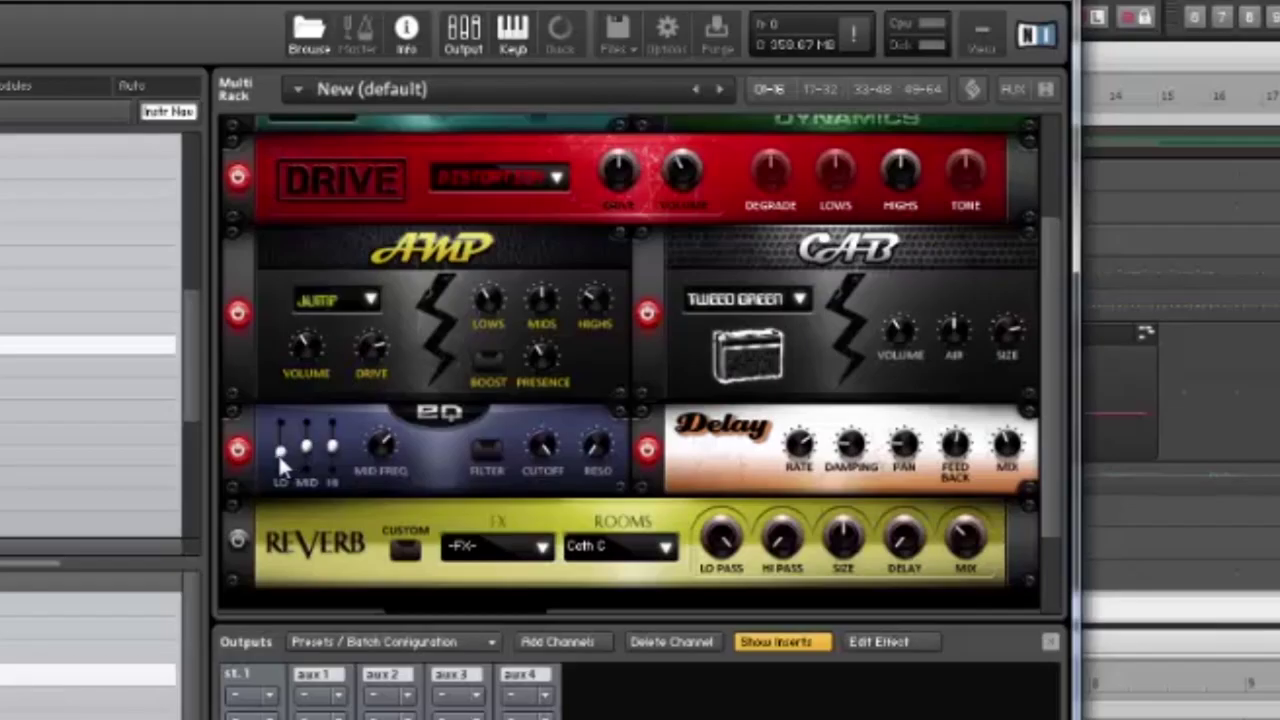
Step: Look over the EQ, Delay and Reverb units and the rest of the Big Hit patch's FX rack
{"action": "left_click_drag", "start_coordinate": [1044, 361], "coordinate": [1044, 427]}
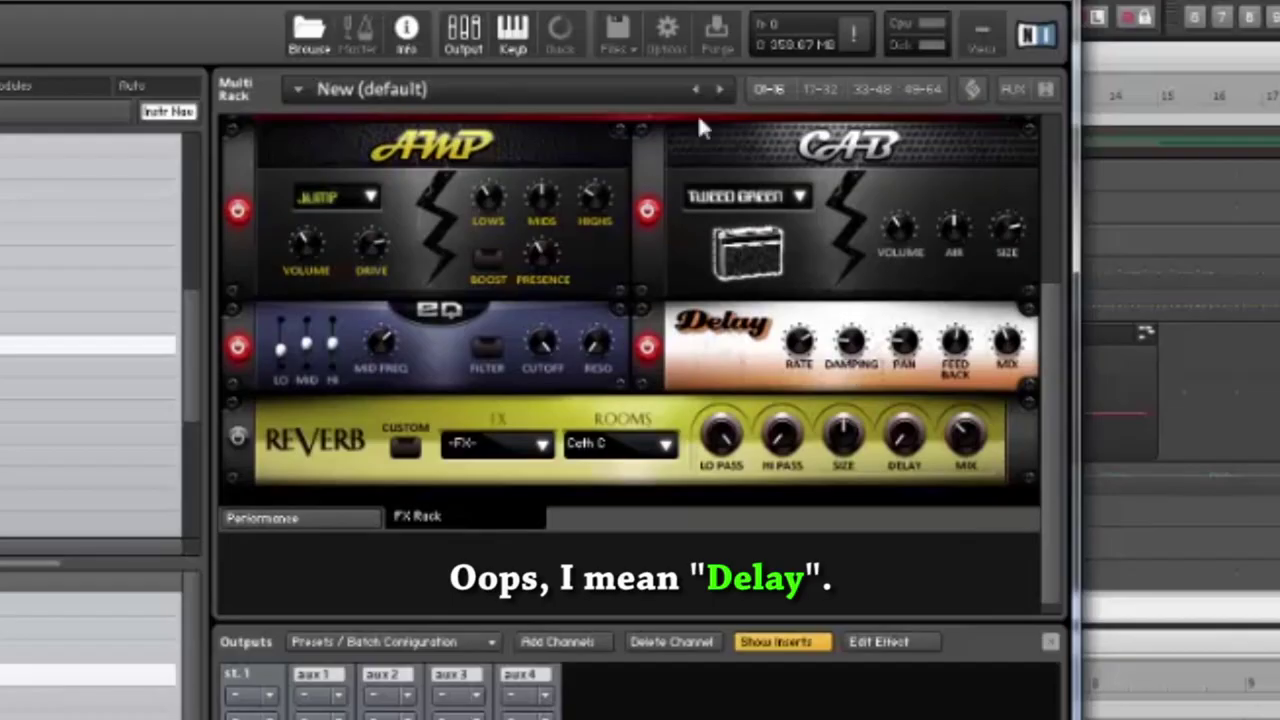
{"action": "scroll", "coordinate": [628, 366], "scroll_direction": "up", "scroll_amount": 5}
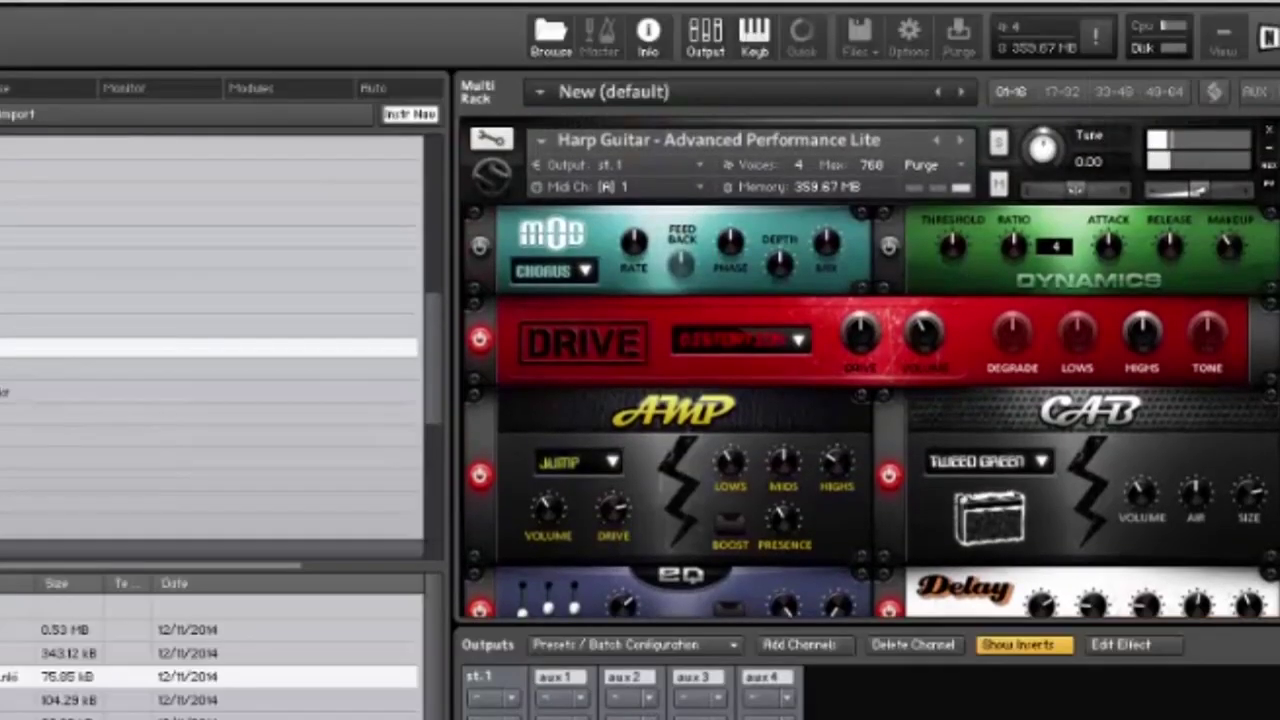
{"action": "scroll", "coordinate": [870, 367], "scroll_direction": "down", "scroll_amount": 2}
{"action": "scroll", "coordinate": [870, 367], "scroll_direction": "up", "scroll_amount": 2}
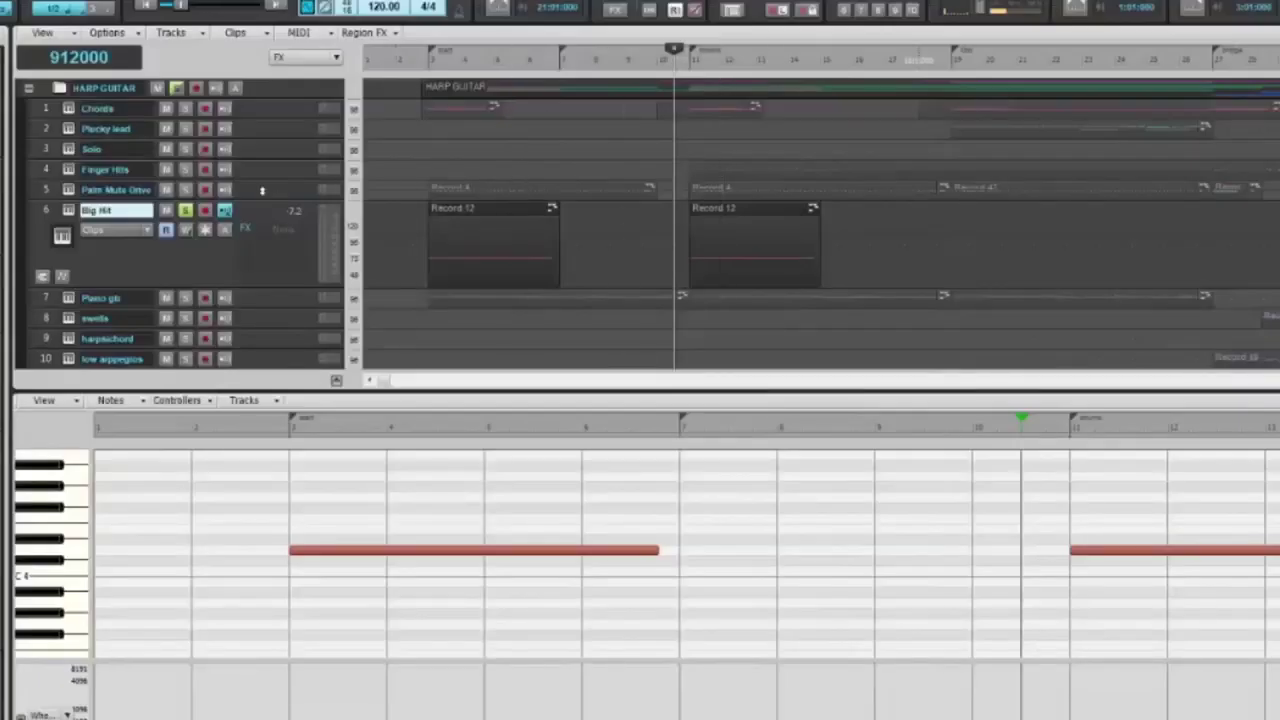
Step: Unsolo Big Hit and examine the layer settings of the Piano gtr track's Harp Guitar - Tuned Percussion patch
{"action": "left_click", "coordinate": [185, 211]}
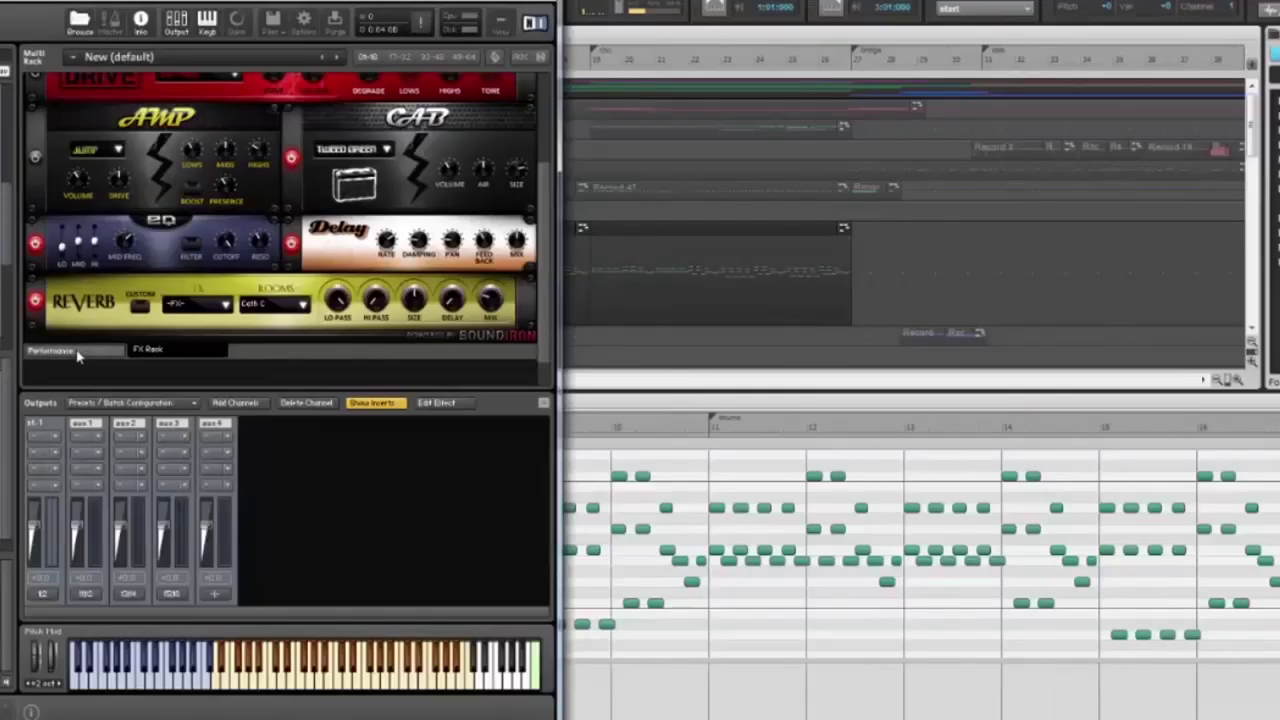
{"action": "left_click", "coordinate": [78, 355]}
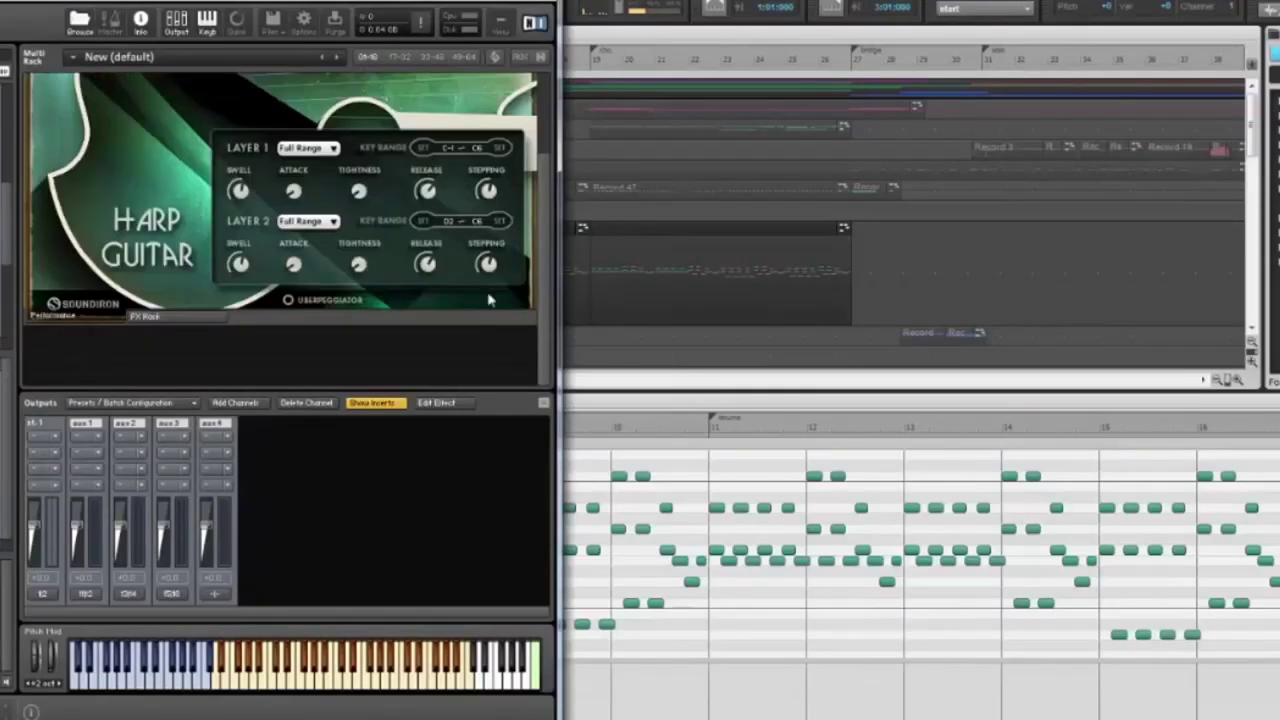
{"action": "scroll", "coordinate": [185, 122], "scroll_direction": "up", "scroll_amount": 2}
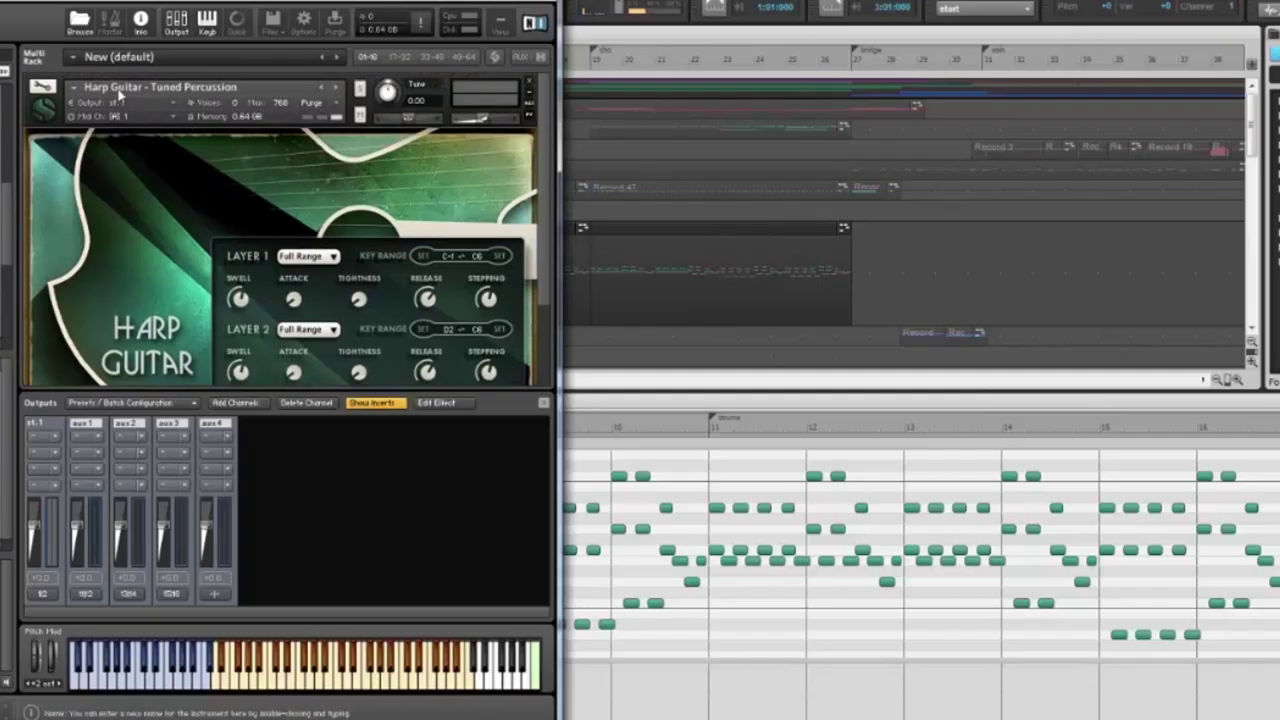
Step: Examine the FX rack of the Piano gtr track's Harp Guitar - Tuned Percussion patch, from Drive through Reverb
{"action": "left_click_drag", "start_coordinate": [549, 114], "coordinate": [550, 183]}
{"action": "left_click", "coordinate": [148, 326]}
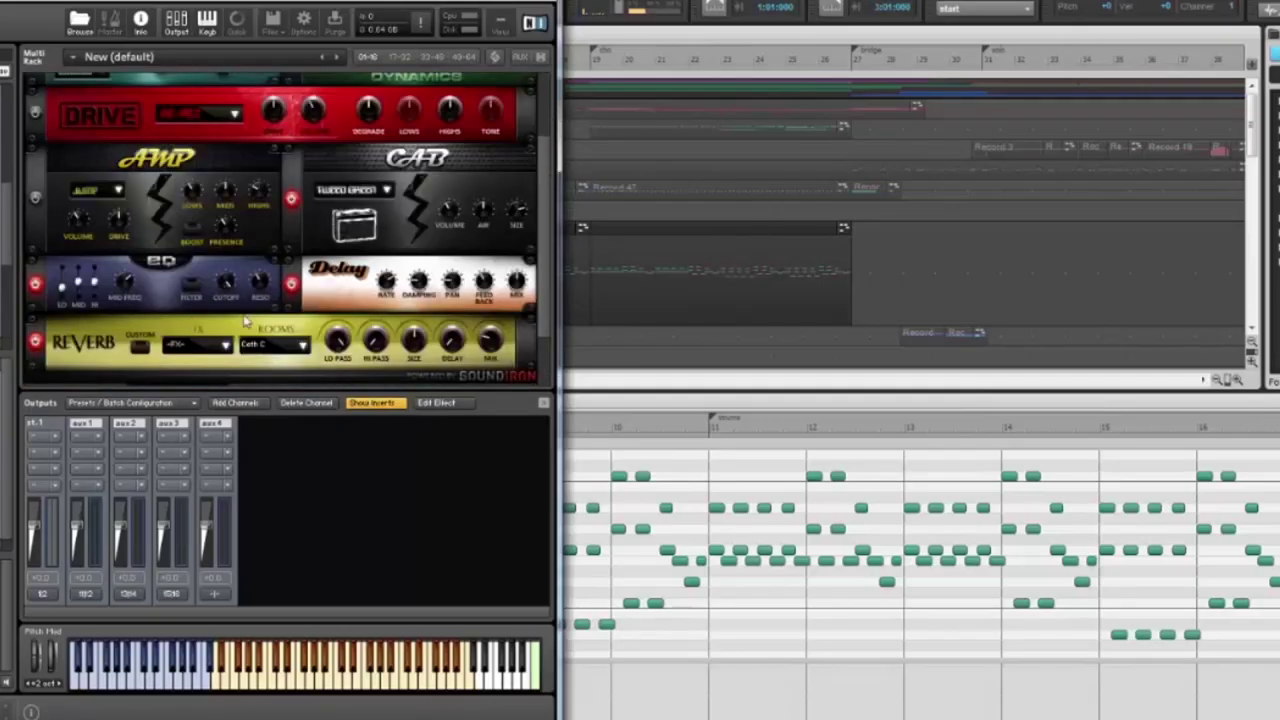
{"action": "scroll", "coordinate": [547, 203], "scroll_direction": "up", "scroll_amount": 1}
{"action": "scroll", "coordinate": [547, 203], "scroll_direction": "down", "scroll_amount": 2}
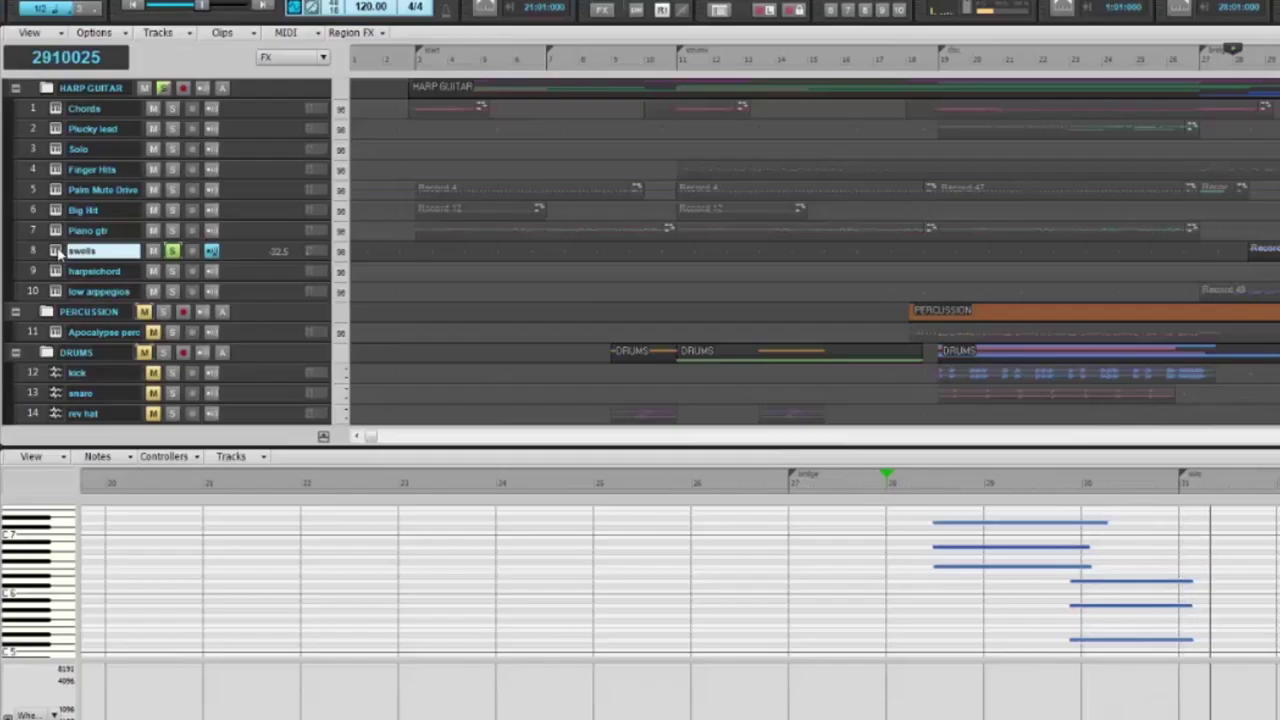
Step: Open the swells track's Kontakt instrument and view the FX rack and Performance page of its Harp Guitar - Advanced Performance patch
{"action": "left_click", "coordinate": [55, 251]}
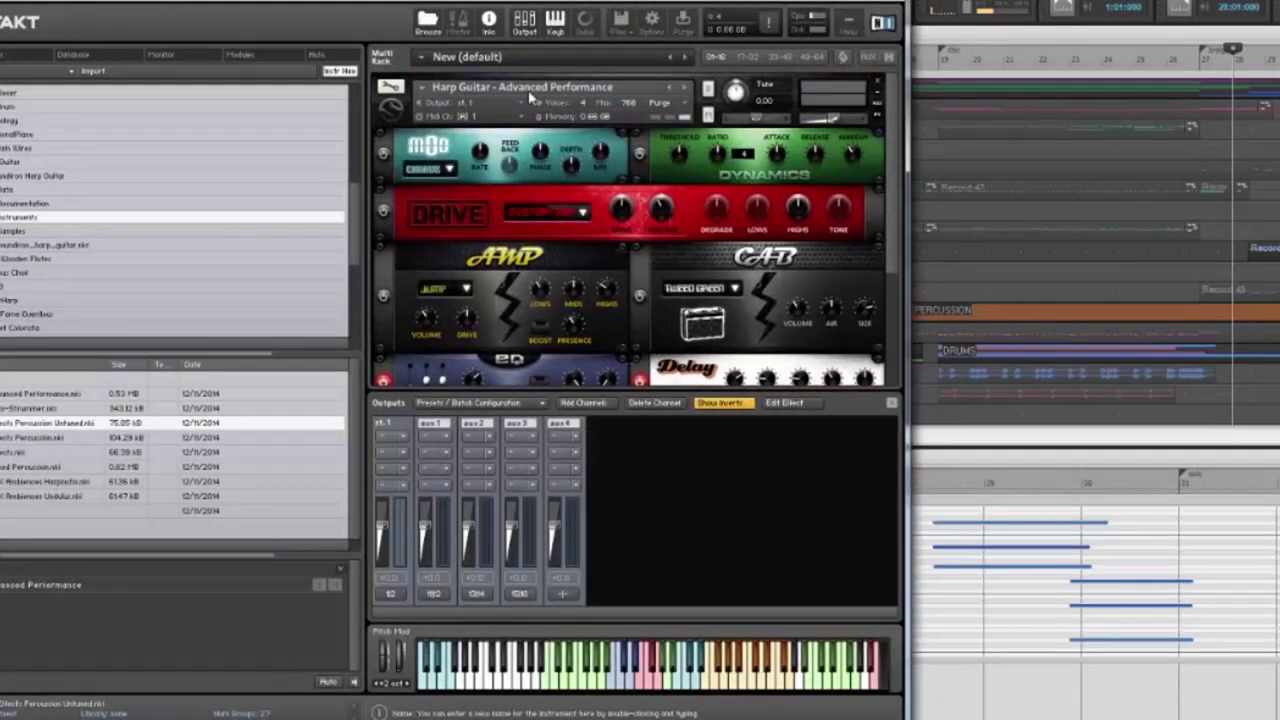
{"action": "scroll", "coordinate": [630, 250], "scroll_direction": "down", "scroll_amount": 5}
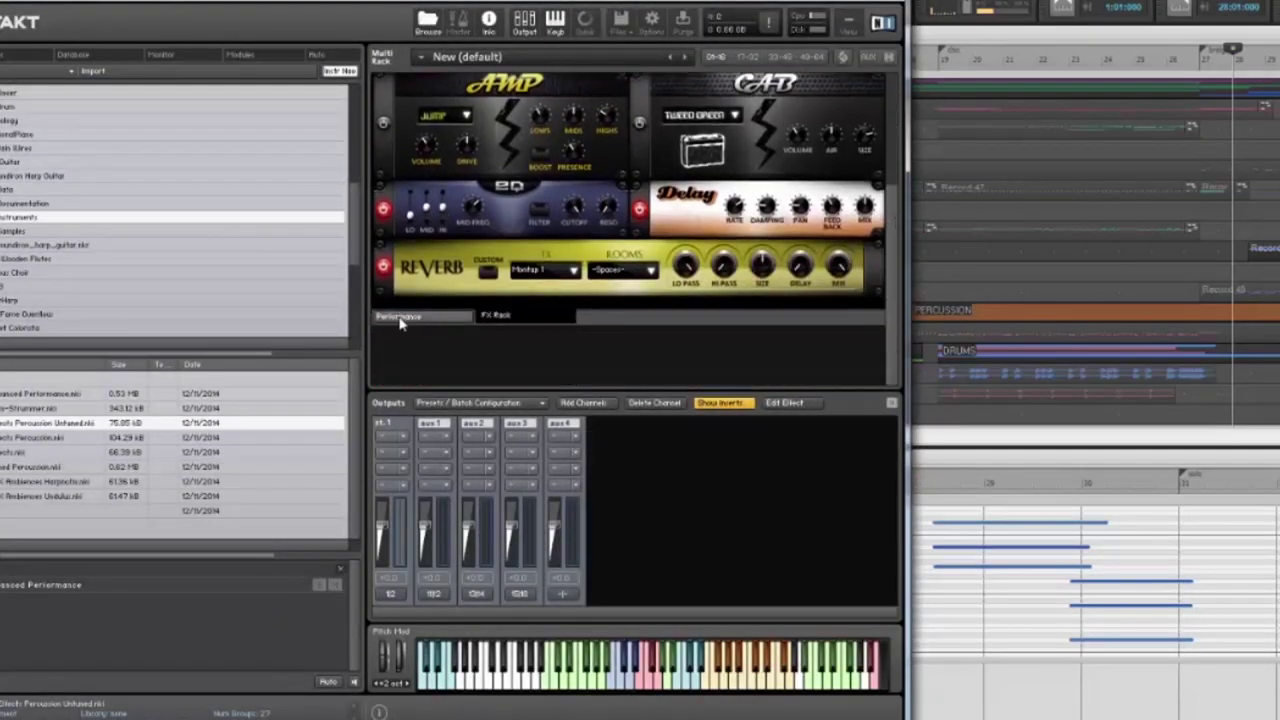
{"action": "left_click", "coordinate": [400, 318]}
{"action": "left_click_drag", "start_coordinate": [895, 218], "coordinate": [898, 185]}
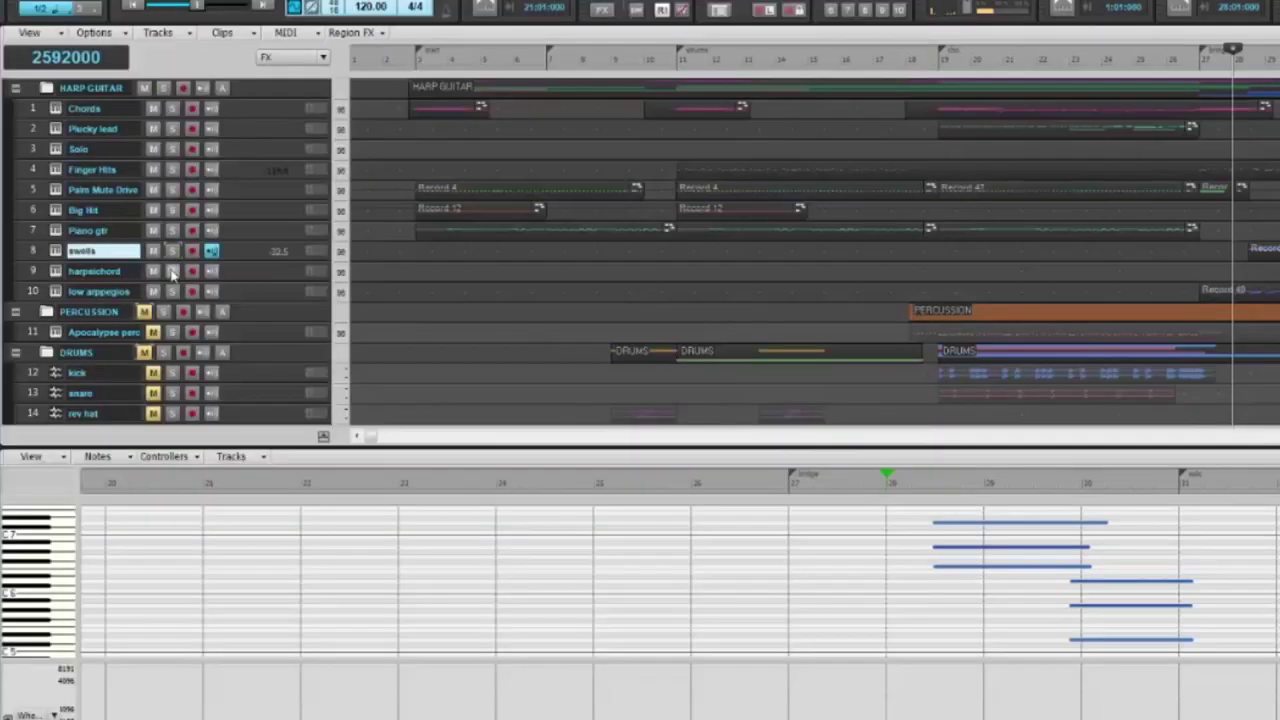
Step: Solo the harpsichord track, open its Kontakt instrument and look over its MIDI notes around the transition section
{"action": "left_click", "coordinate": [172, 271]}
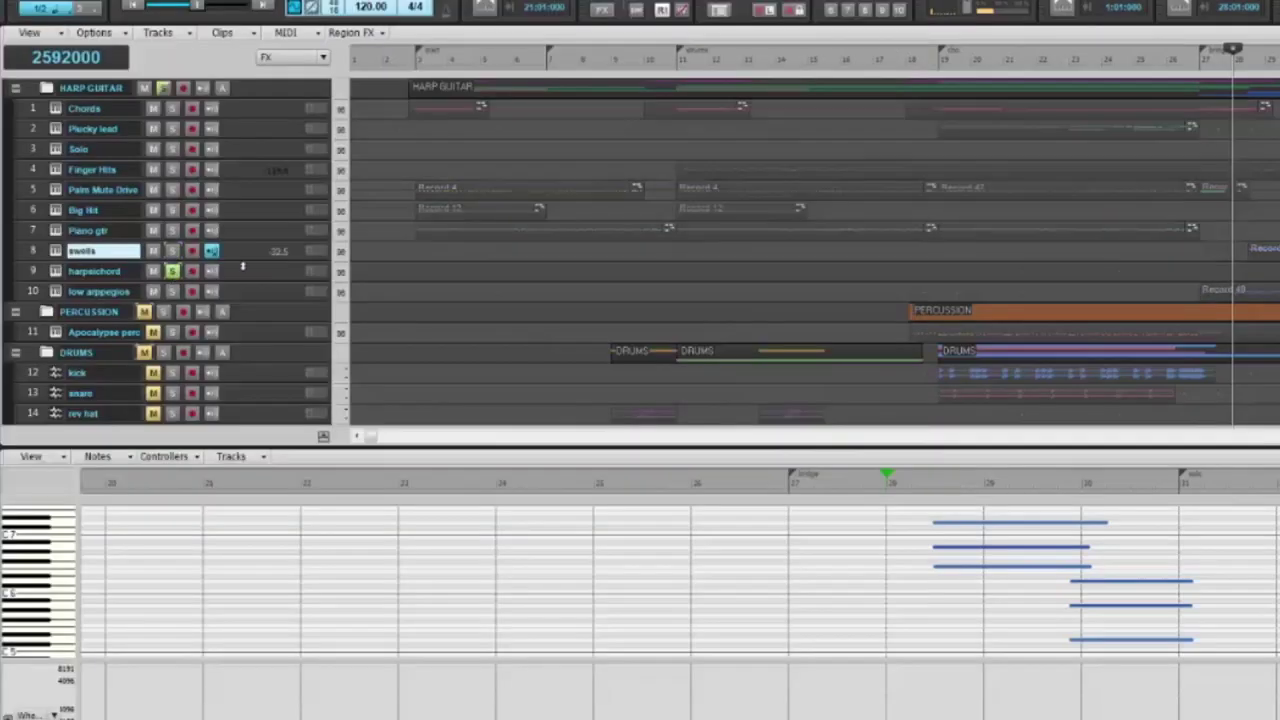
{"action": "left_click", "coordinate": [55, 271]}
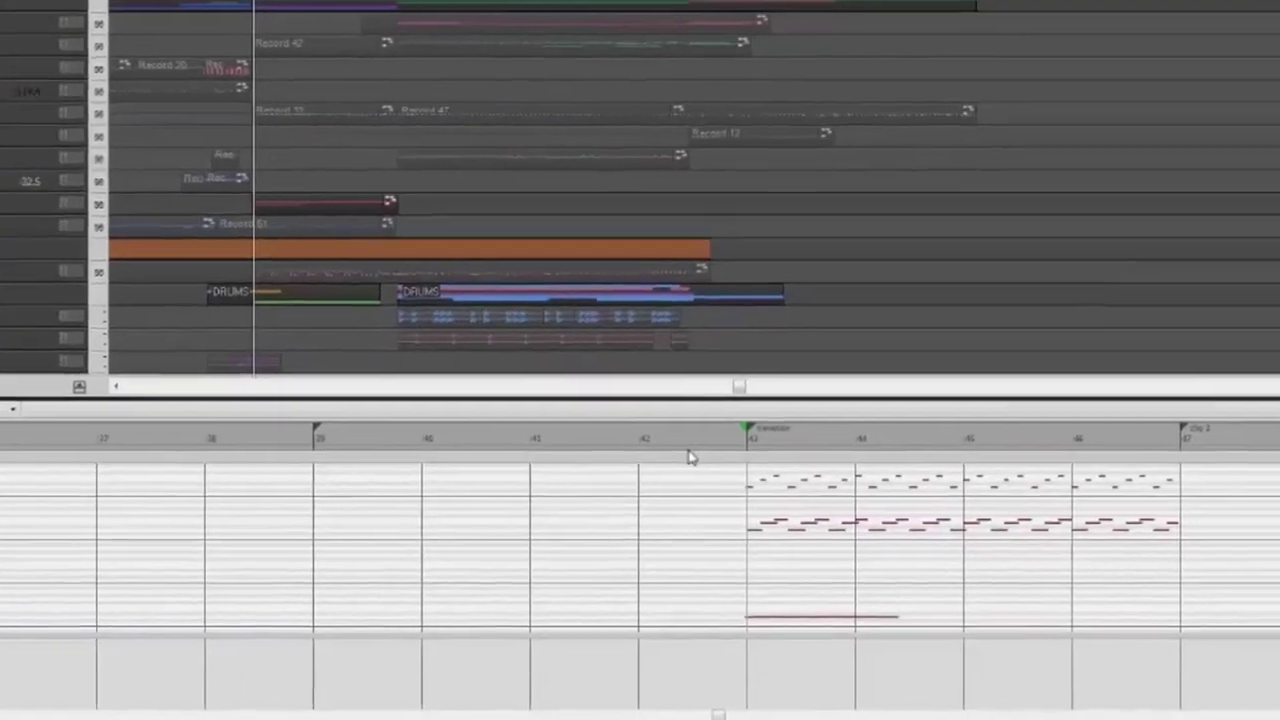
{"action": "left_click", "coordinate": [645, 440]}
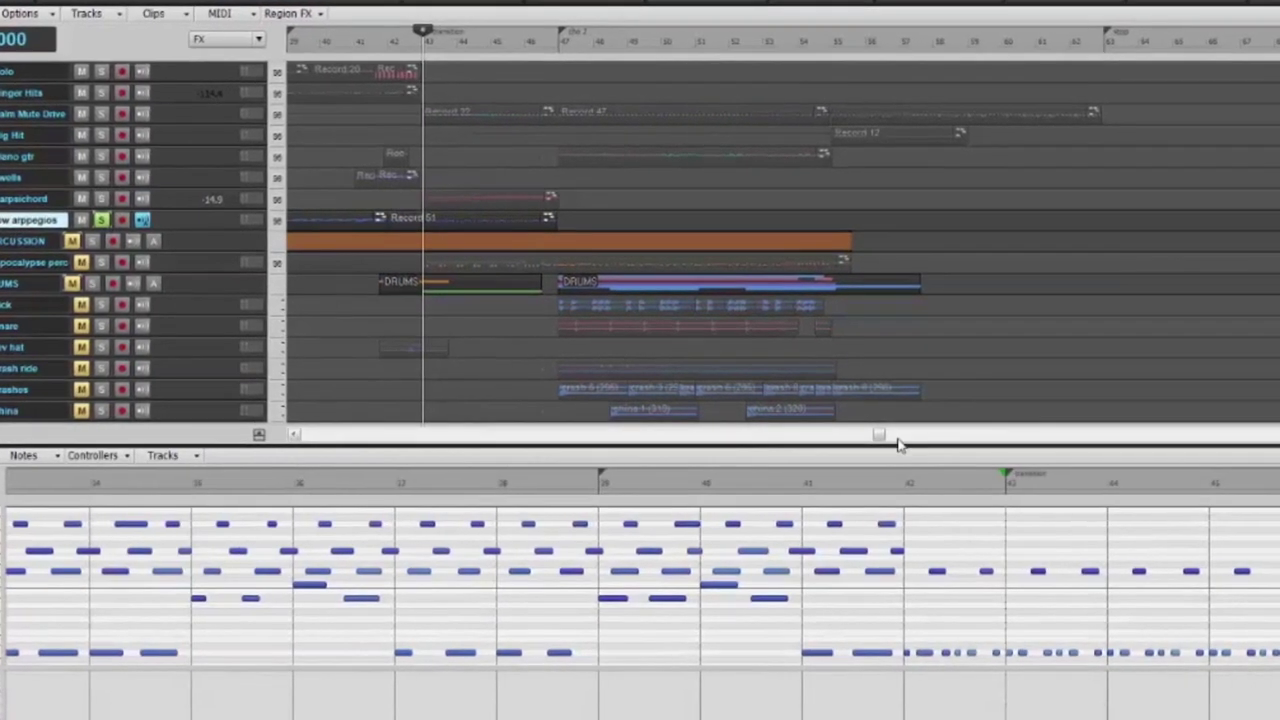
Step: Play the soloed low arpeggios from an earlier section and examine the FX rack and Performance page of their Harp Guitar - Advanced Performance patch
{"action": "left_click_drag", "start_coordinate": [876, 437], "coordinate": [610, 434]}
{"action": "left_click", "coordinate": [447, 212]}
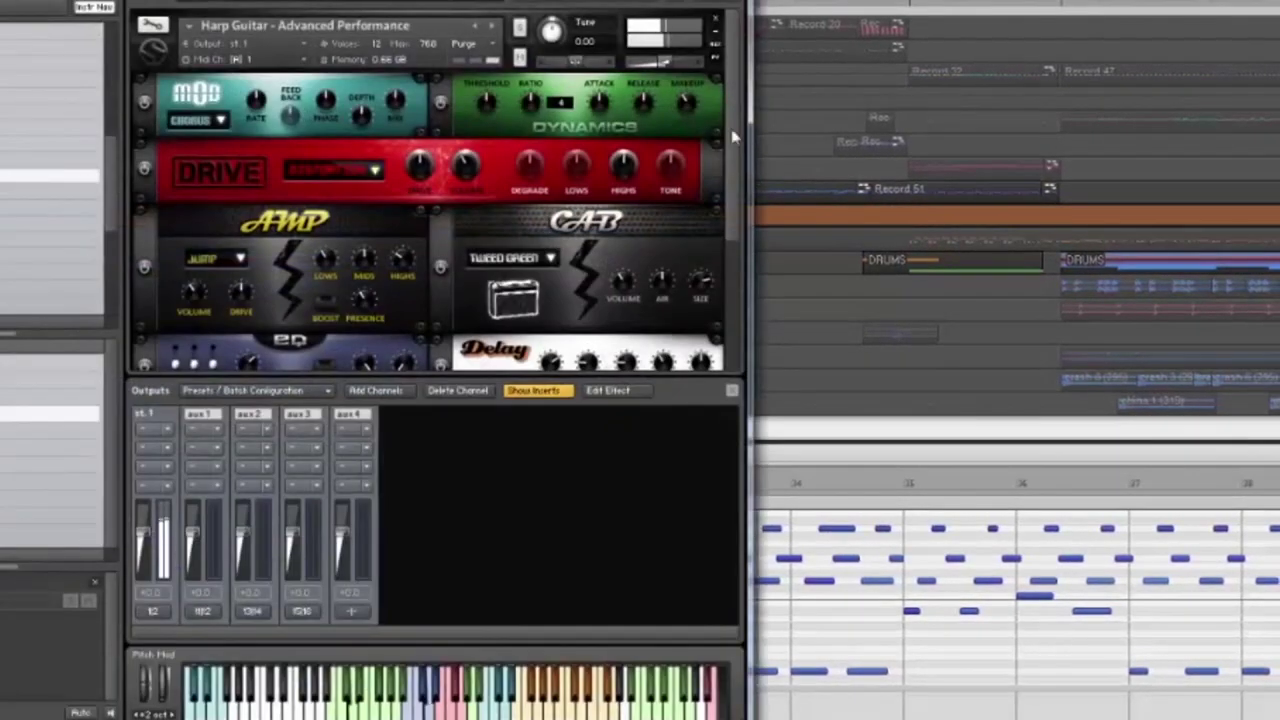
{"action": "left_click_drag", "start_coordinate": [733, 137], "coordinate": [727, 285]}
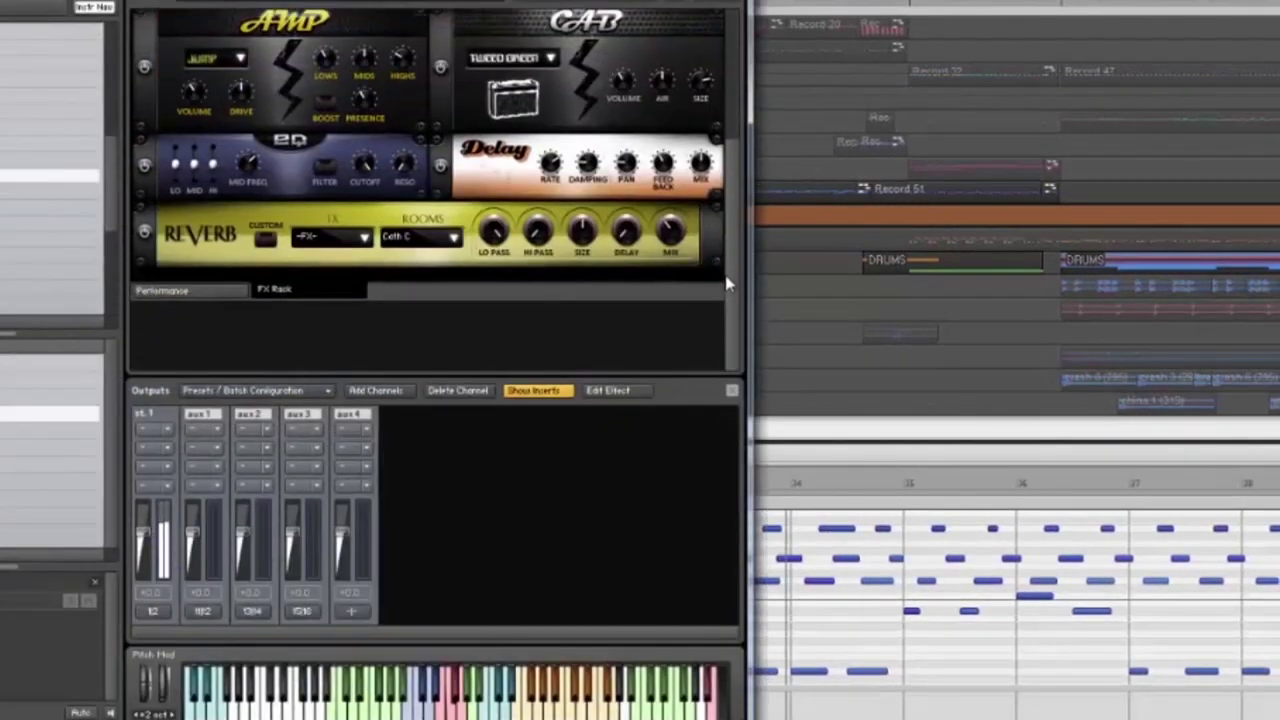
{"action": "left_click", "coordinate": [208, 292]}
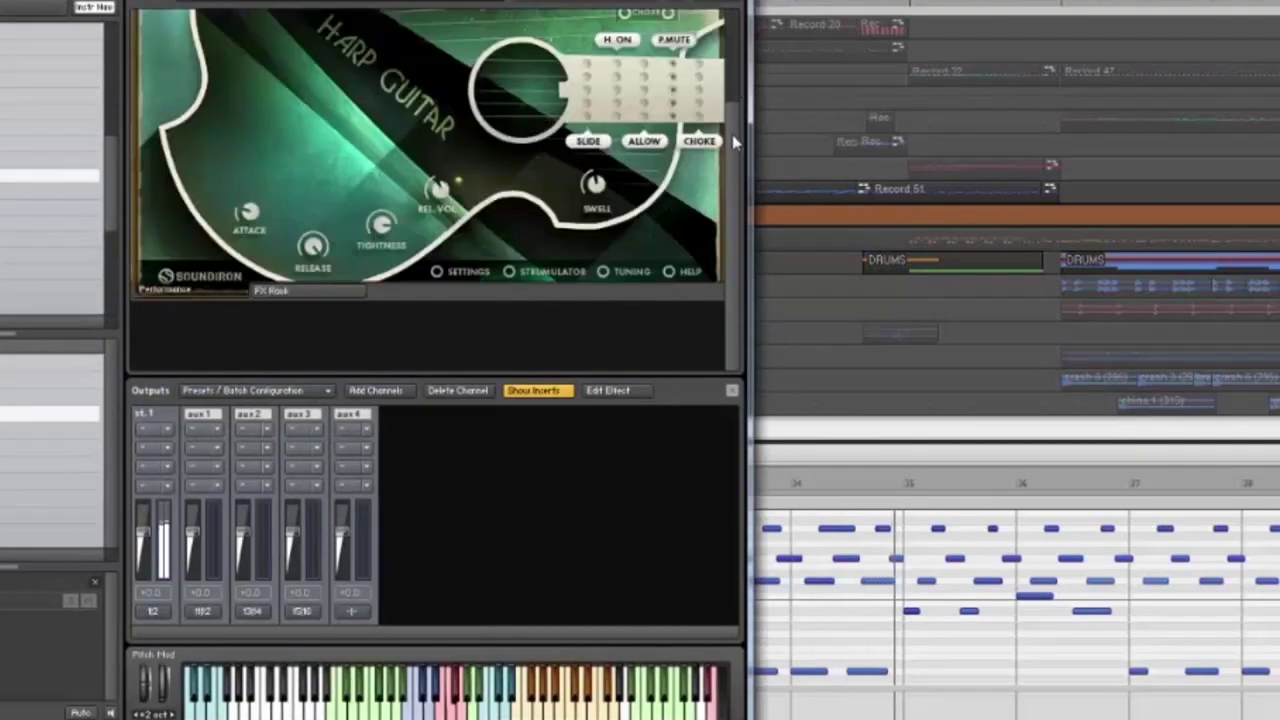
{"action": "left_click_drag", "start_coordinate": [733, 141], "coordinate": [743, 35]}
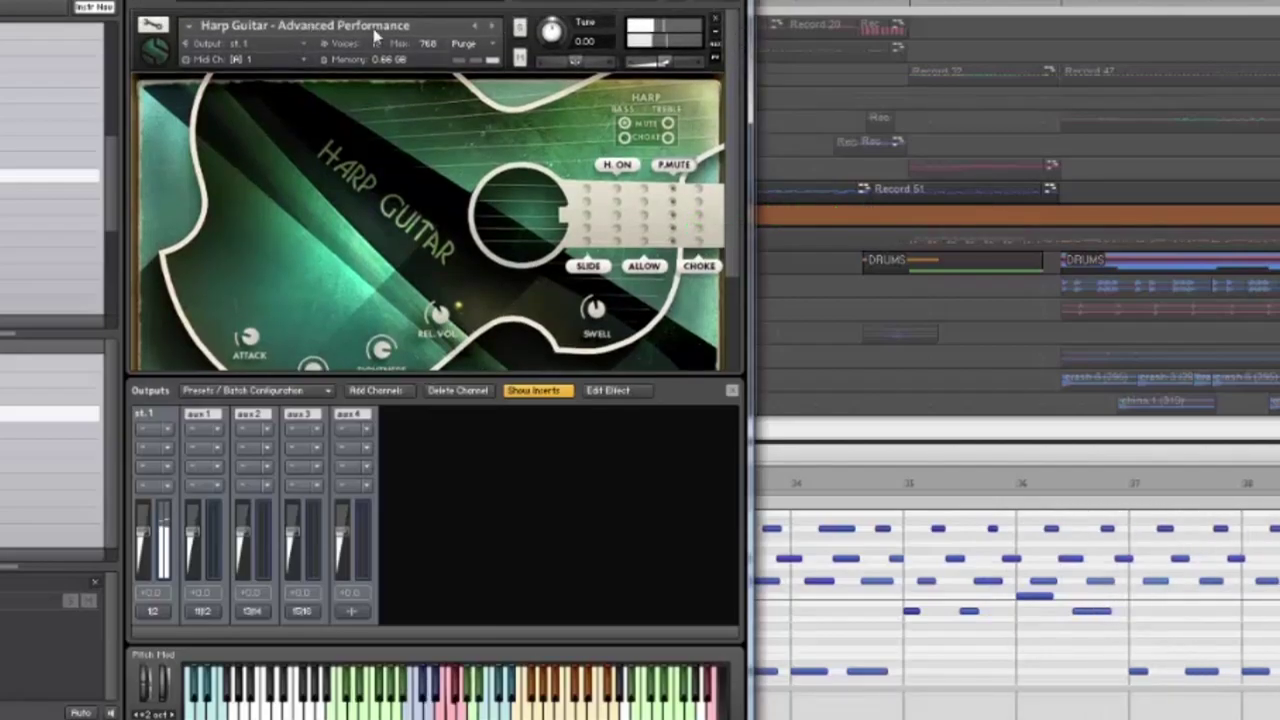
{"action": "left_click_drag", "start_coordinate": [737, 103], "coordinate": [717, 200]}
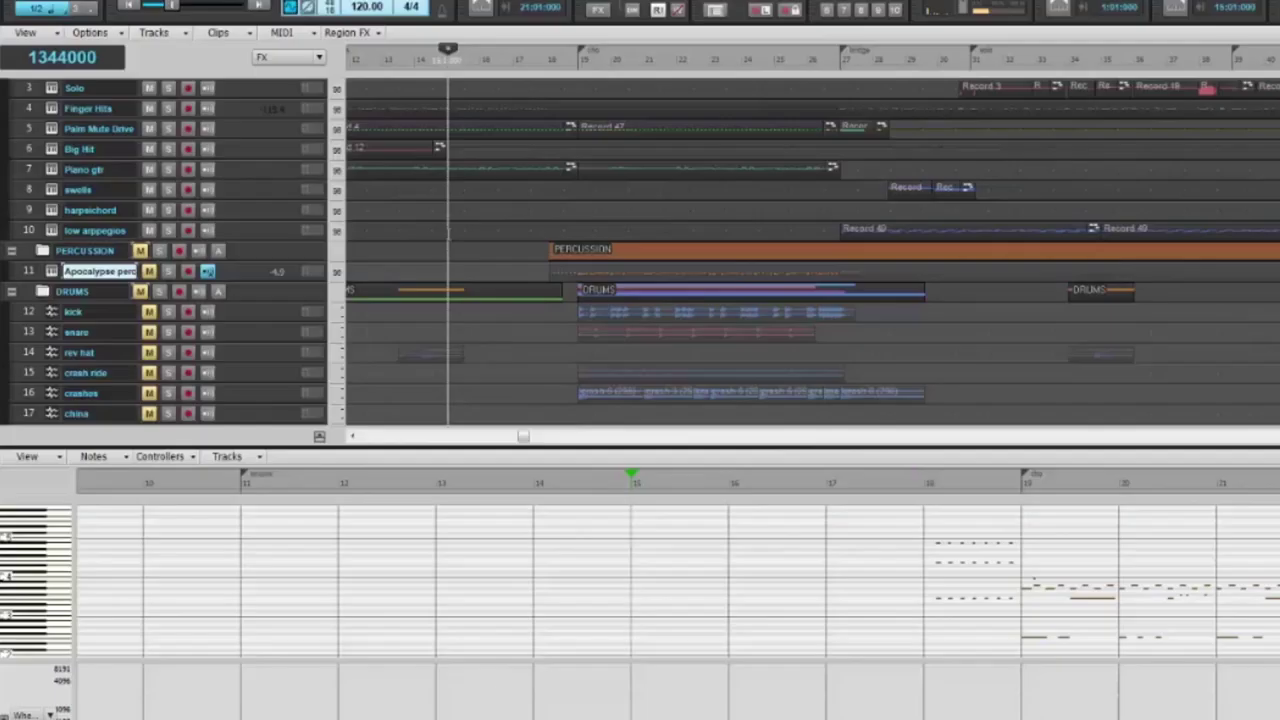
Step: Move the playhead to just before the start marker, show the first Chords clip's notes and play the whole song
{"action": "scroll", "coordinate": [482, 287], "scroll_direction": "up", "scroll_amount": 2}
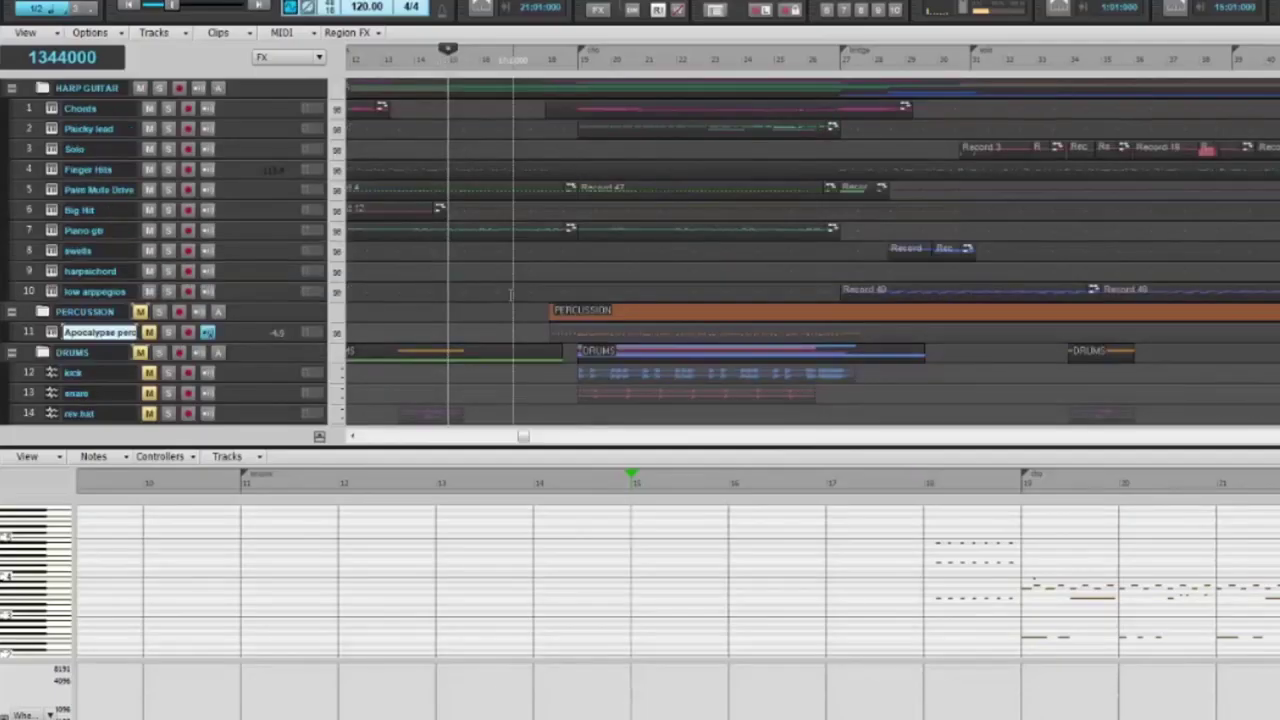
{"action": "scroll", "coordinate": [510, 295], "scroll_direction": "down", "scroll_amount": 3}
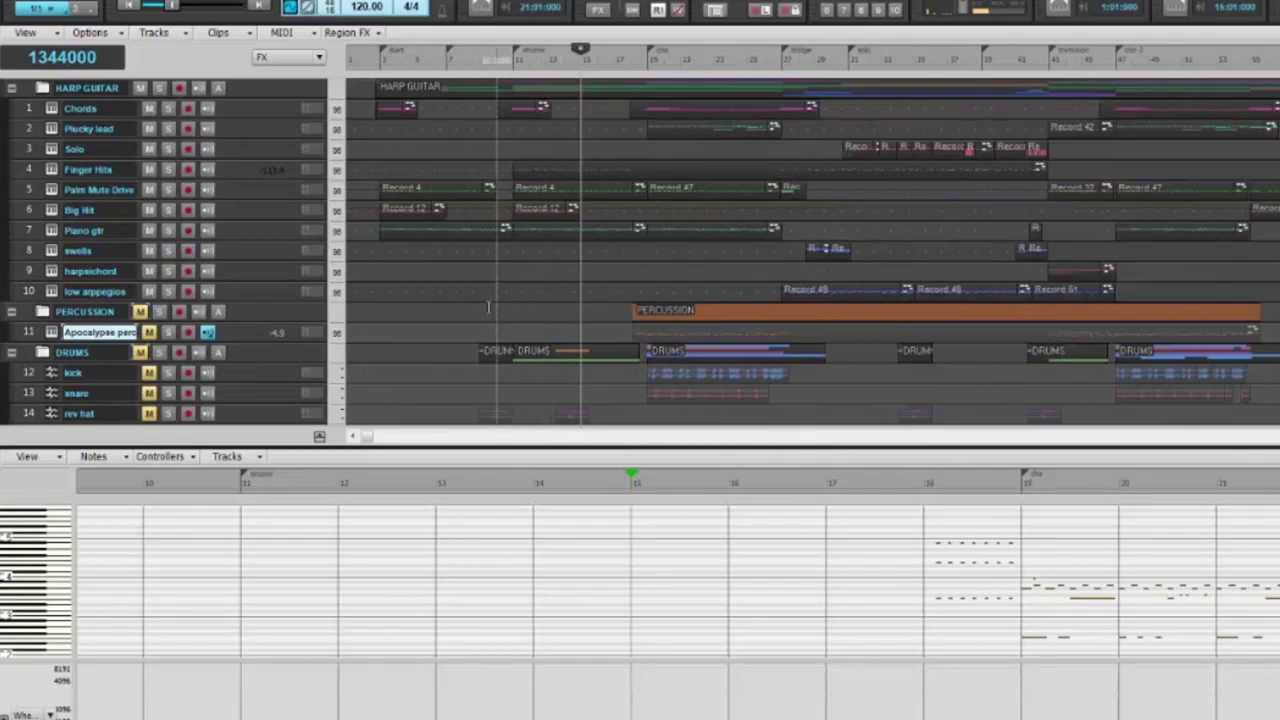
{"action": "left_click", "coordinate": [361, 135]}
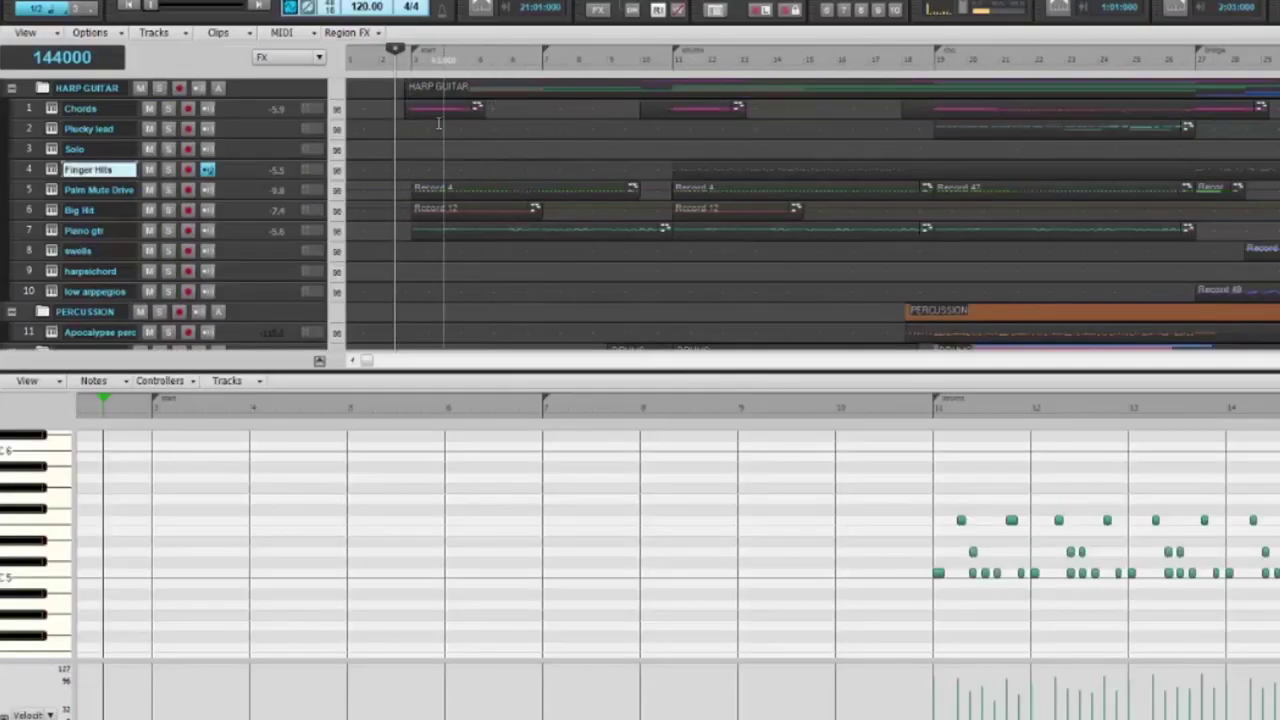
{"action": "left_click", "coordinate": [415, 106]}
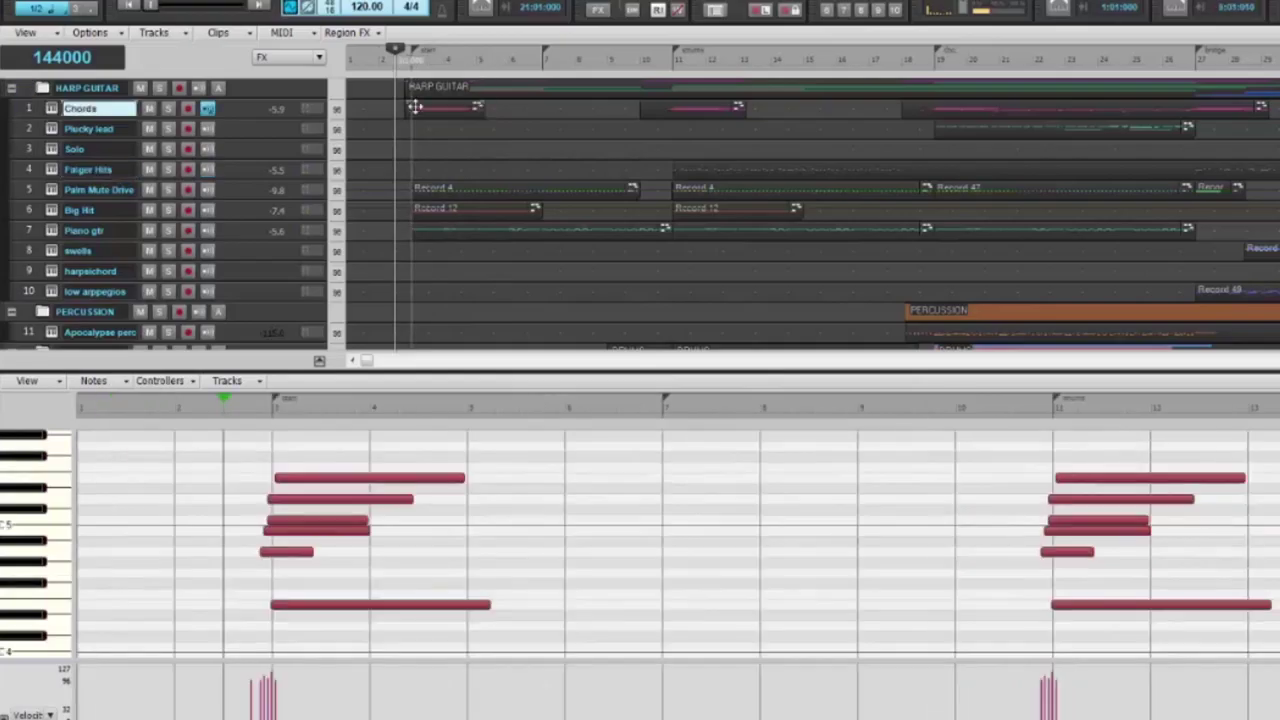
{"action": "key", "text": "space"}
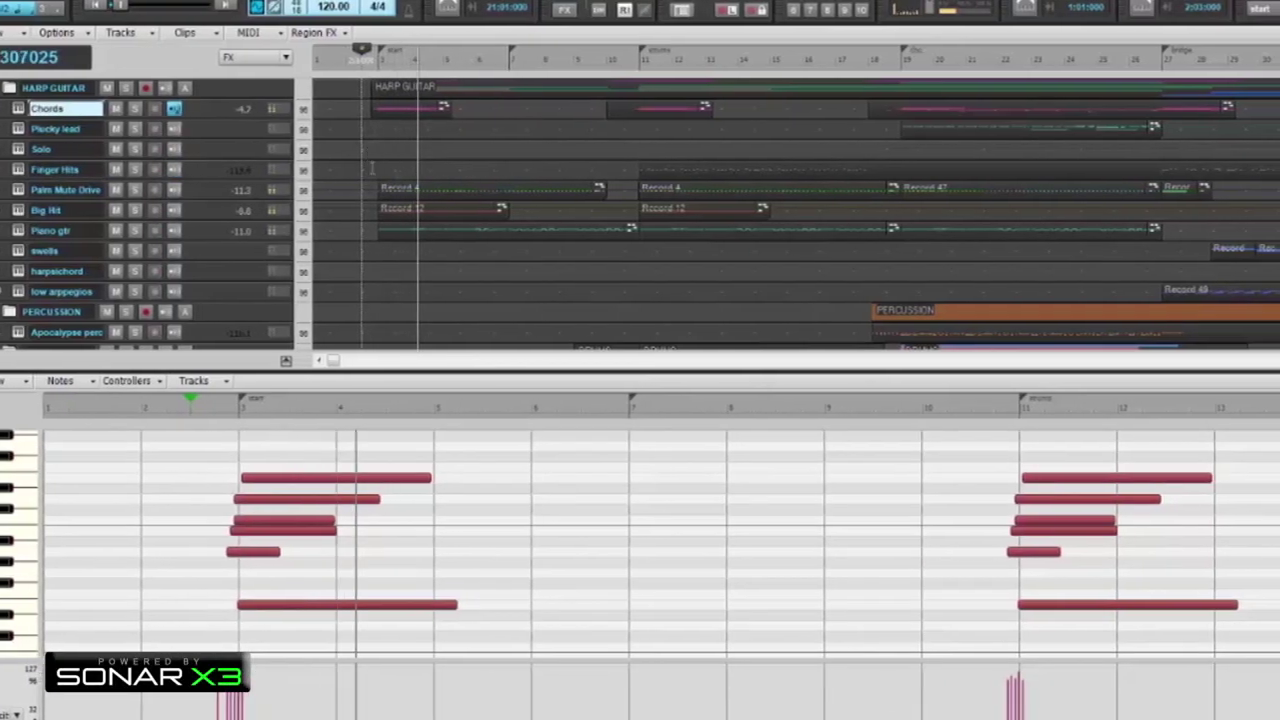
Step: During playback, view the MIDI notes of the opening Piano gtr and Palm Mute Drive clips and the strums section's Chords and Finger Hits clips
{"action": "left_click", "coordinate": [394, 230]}
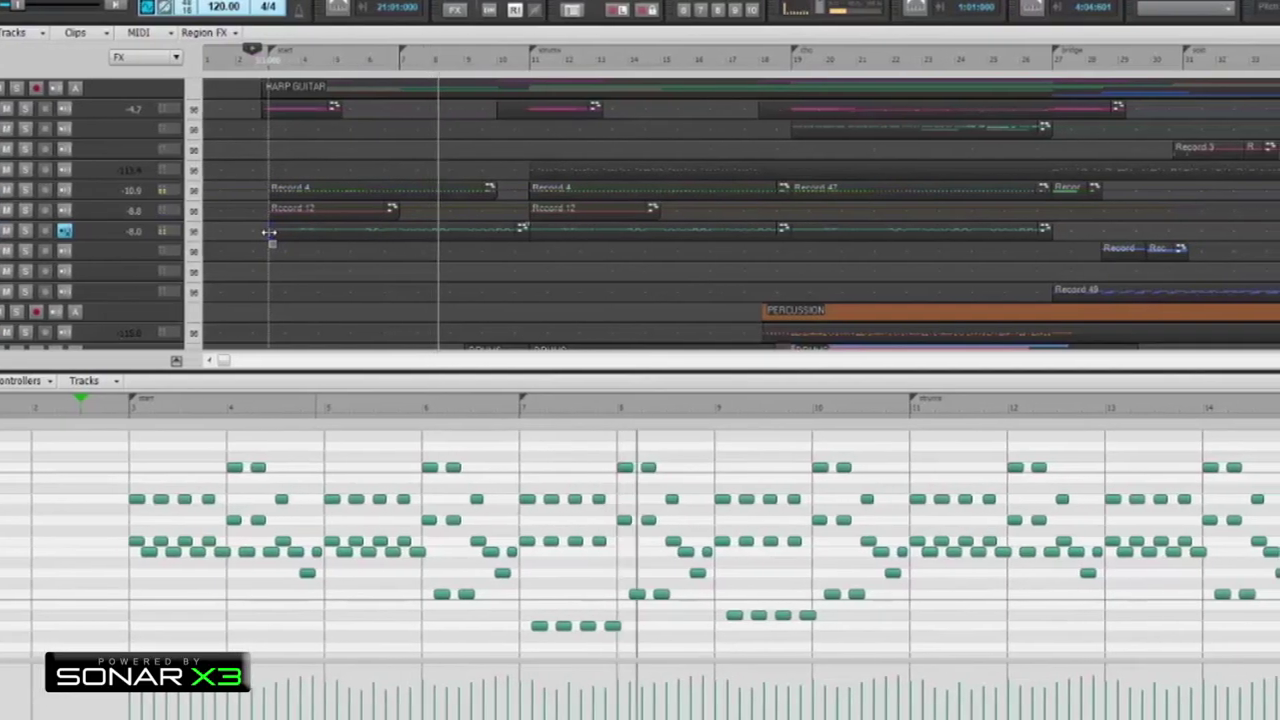
{"action": "left_click", "coordinate": [295, 189]}
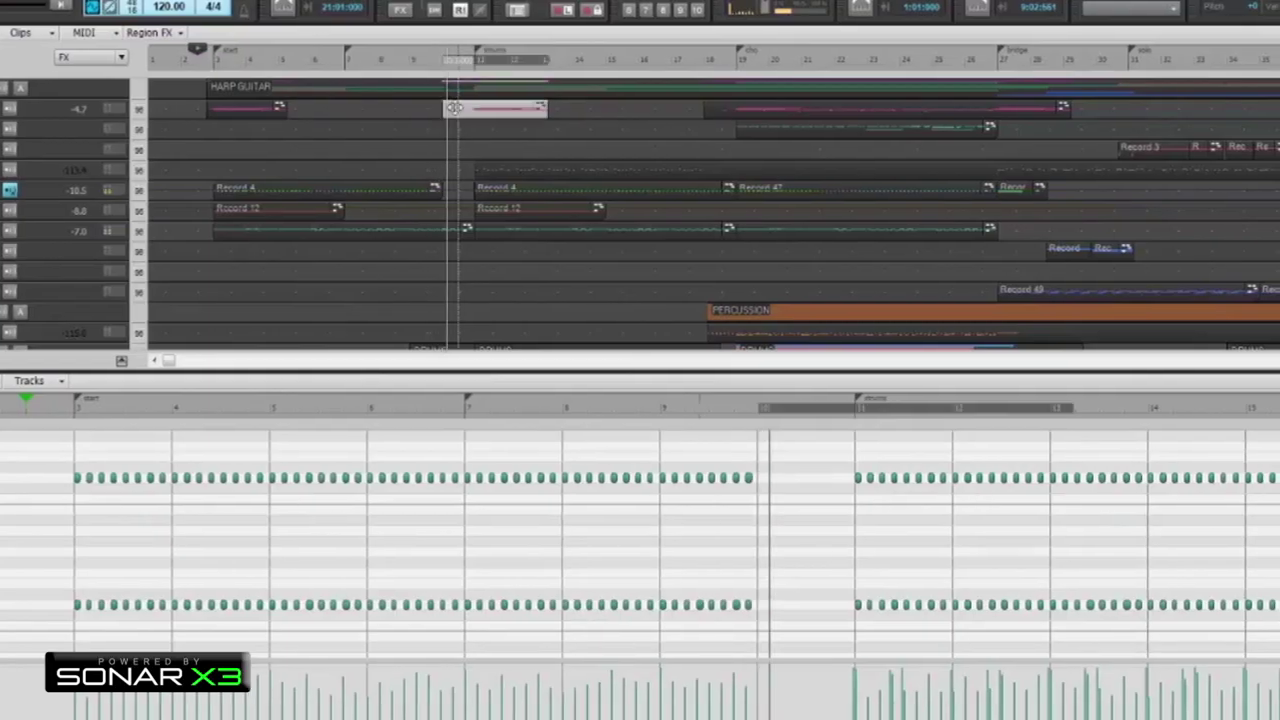
{"action": "left_click", "coordinate": [461, 107]}
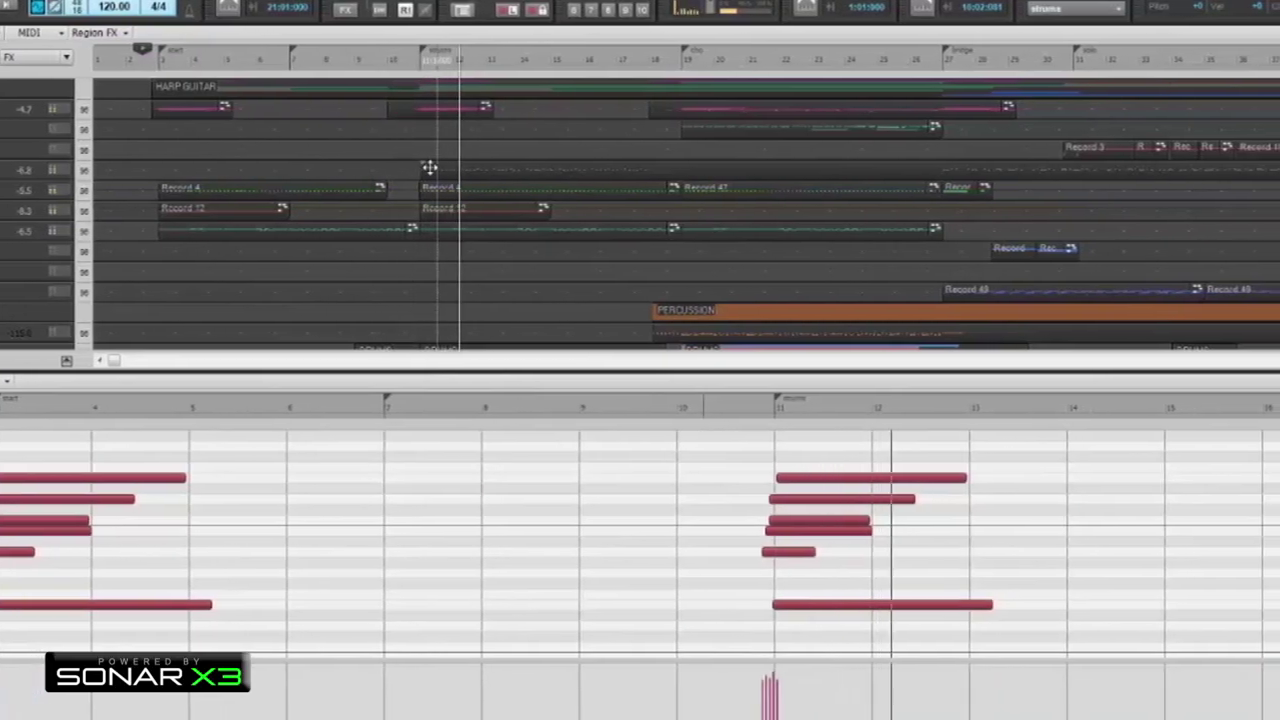
{"action": "left_click", "coordinate": [434, 167]}
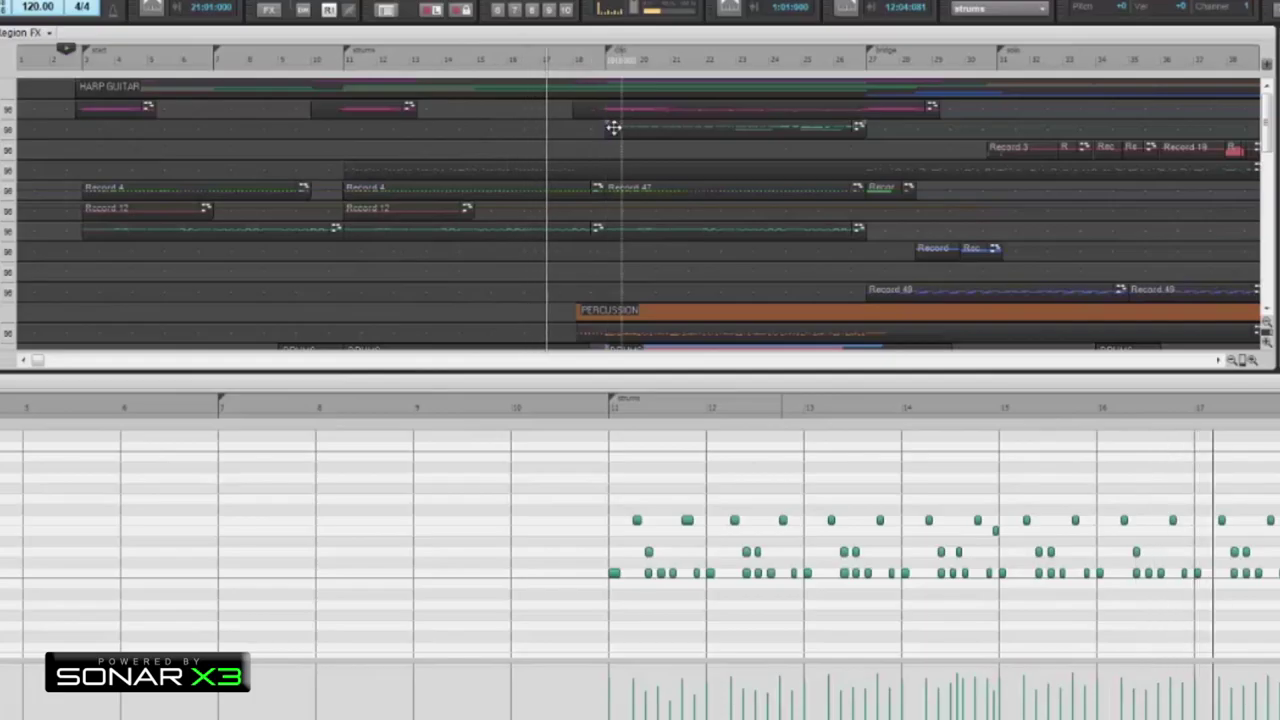
Step: During playback, view the notes of the first chorus's Chords and Plucky lead clips, the later Finger Hits clip and the Solo track's Record 3 clip
{"action": "left_click", "coordinate": [588, 104]}
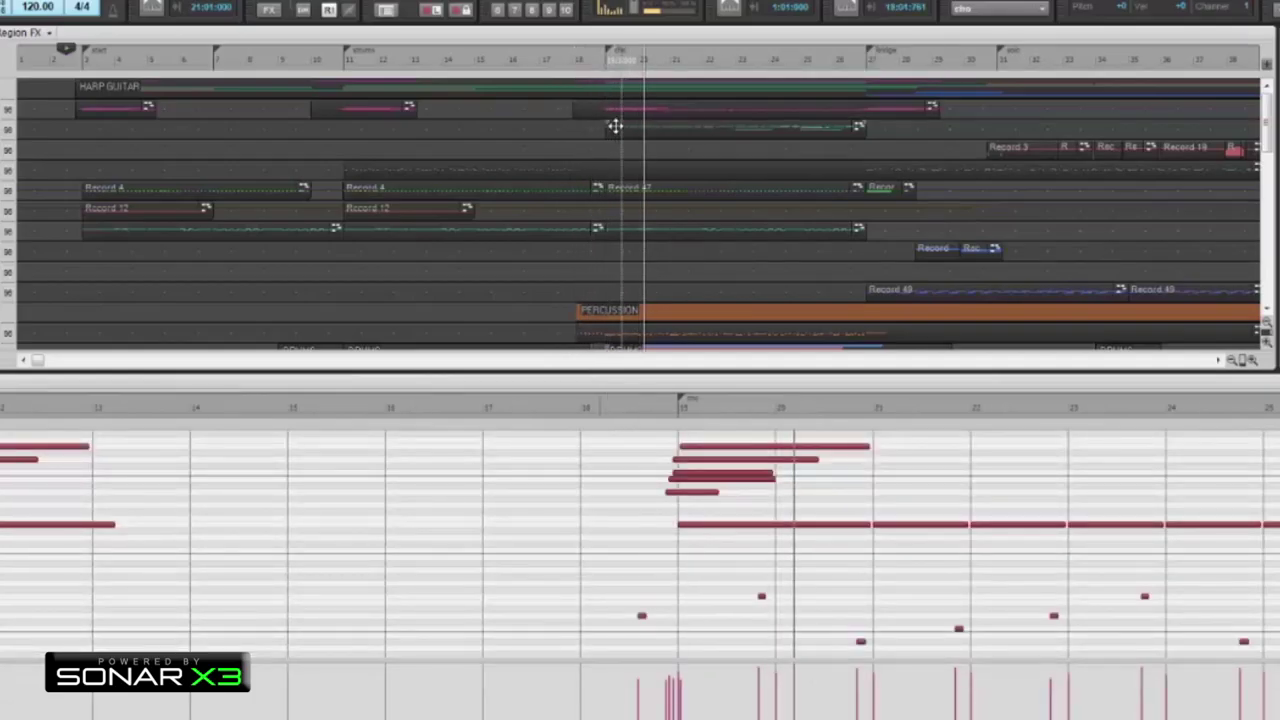
{"action": "left_click", "coordinate": [614, 126]}
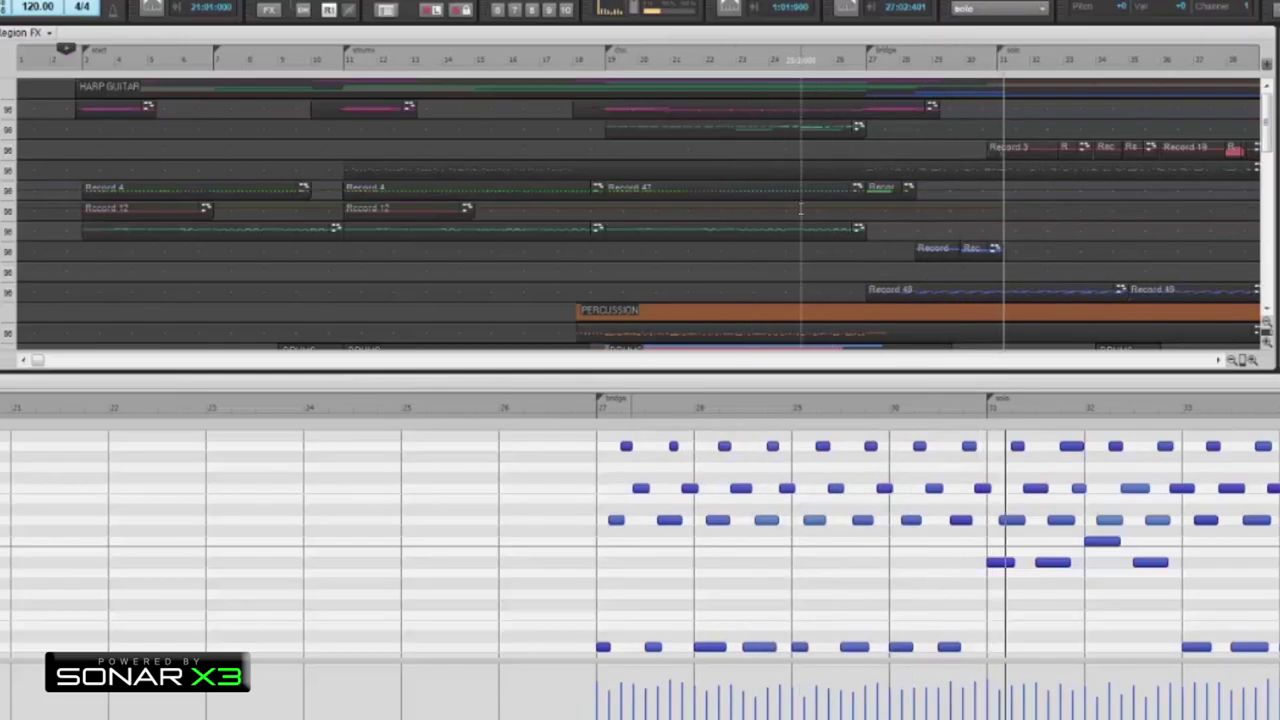
{"action": "left_click", "coordinate": [982, 166]}
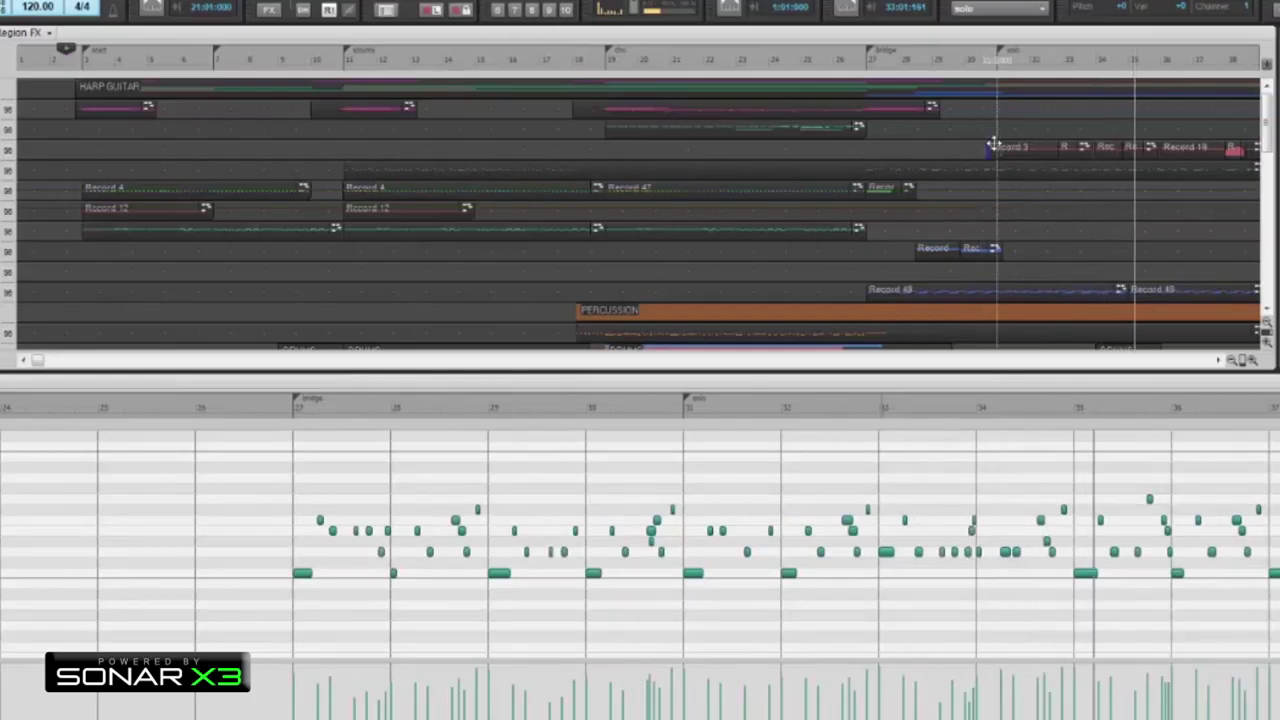
{"action": "left_click", "coordinate": [996, 147]}
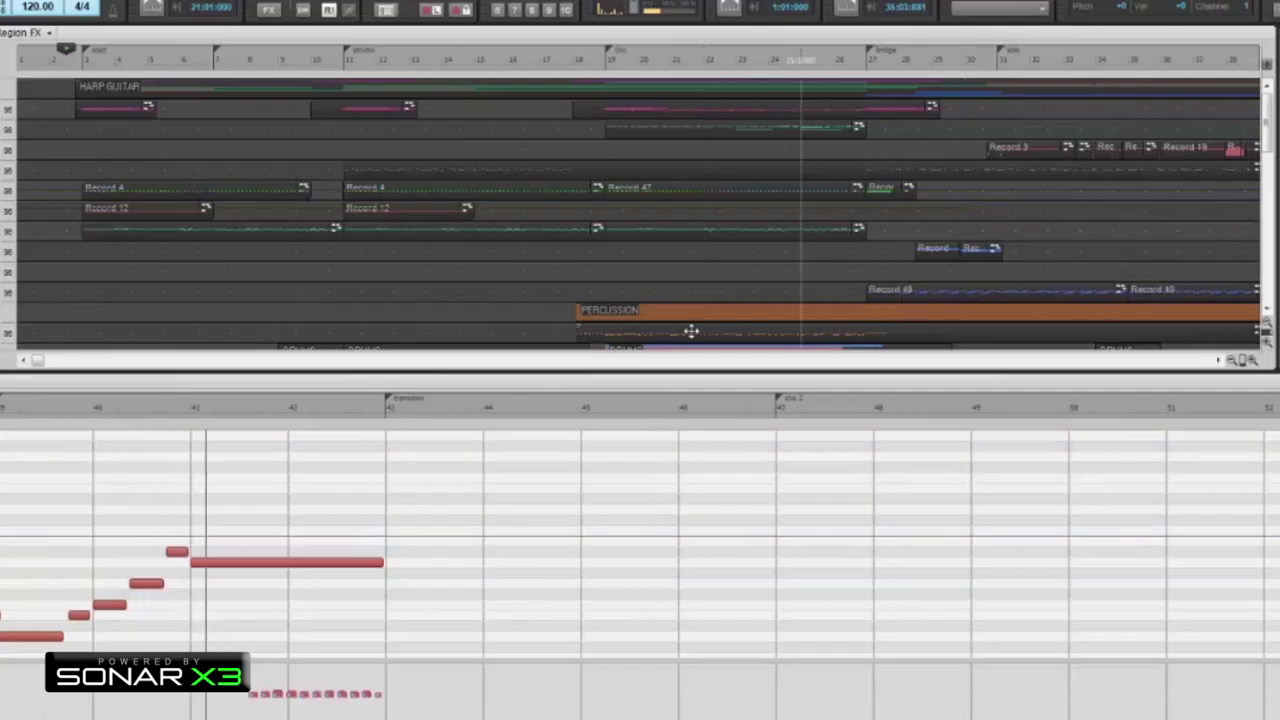
Step: Follow playback into the transition section and view the notes of its Palm Mute Drive and low arpeggios clips
{"action": "left_click_drag", "start_coordinate": [40, 364], "coordinate": [389, 364]}
{"action": "left_click", "coordinate": [597, 188]}
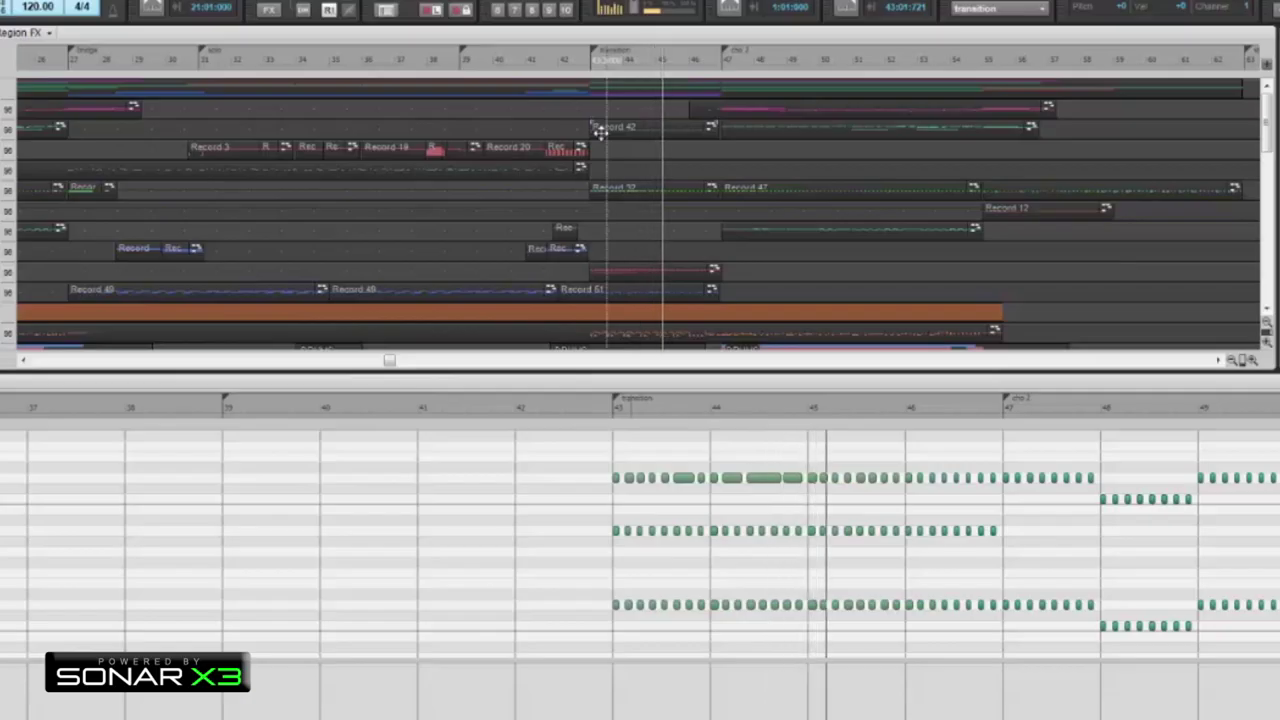
{"action": "left_click", "coordinate": [648, 290]}
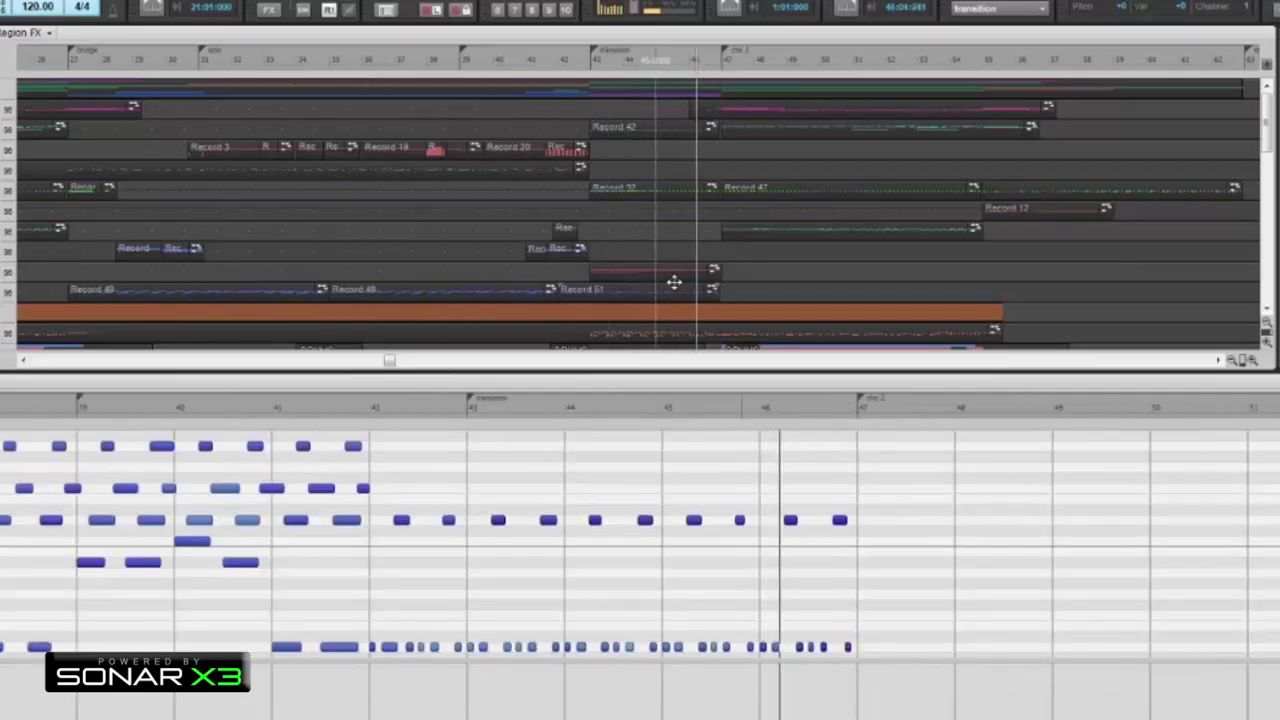
Step: As the second chorus plays, view the notes of the Plucky lead, Apocalypse percussion, Piano gtr and final Palm Mute Drive clips
{"action": "left_click", "coordinate": [730, 126]}
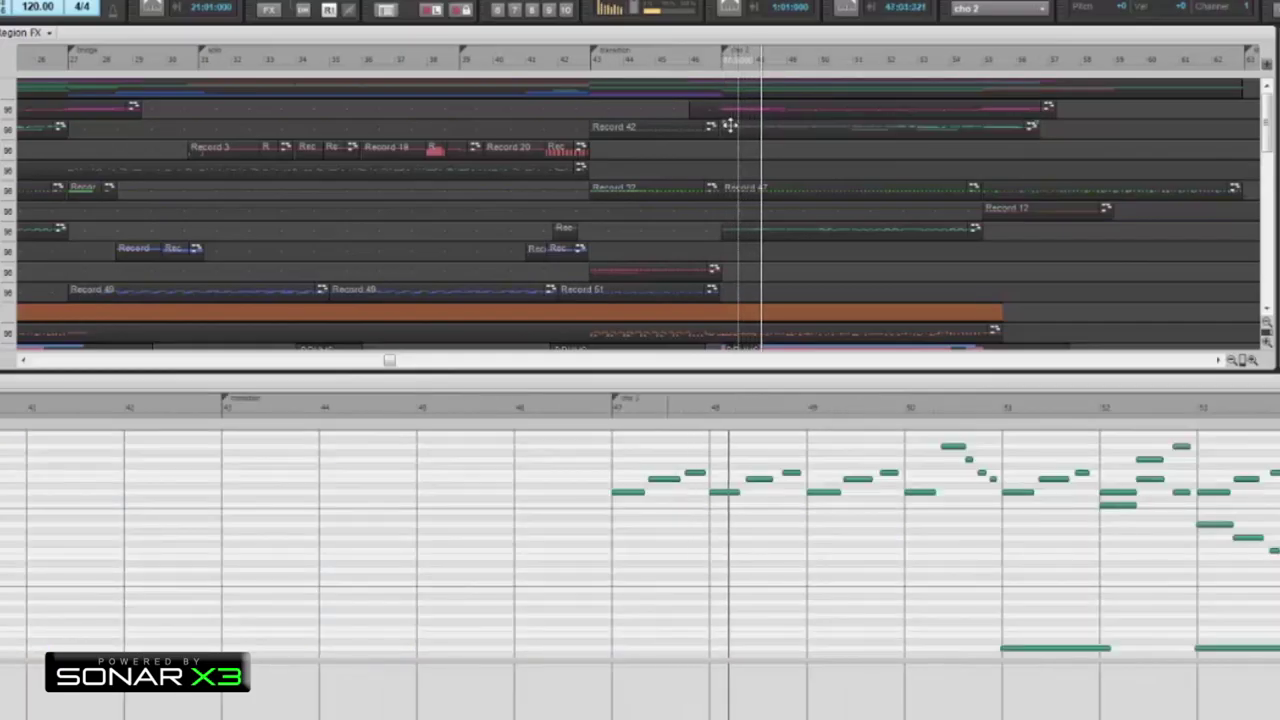
{"action": "left_click", "coordinate": [640, 331]}
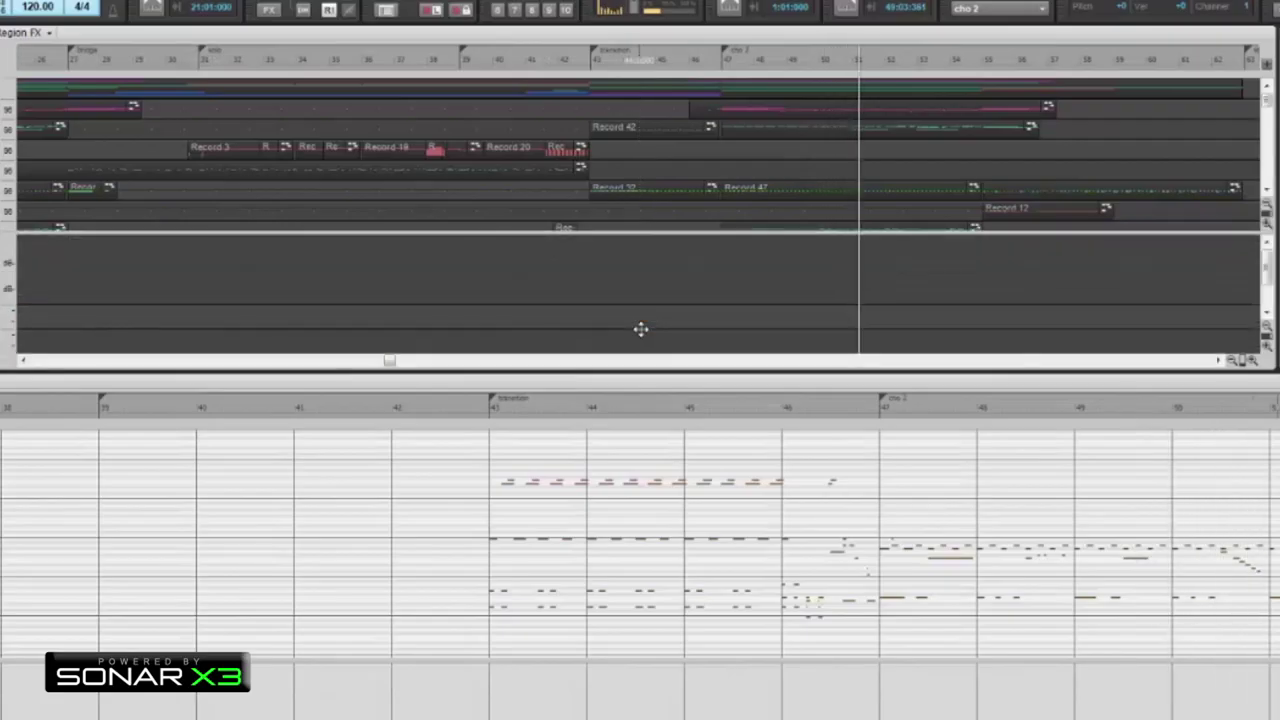
{"action": "left_click", "coordinate": [860, 229]}
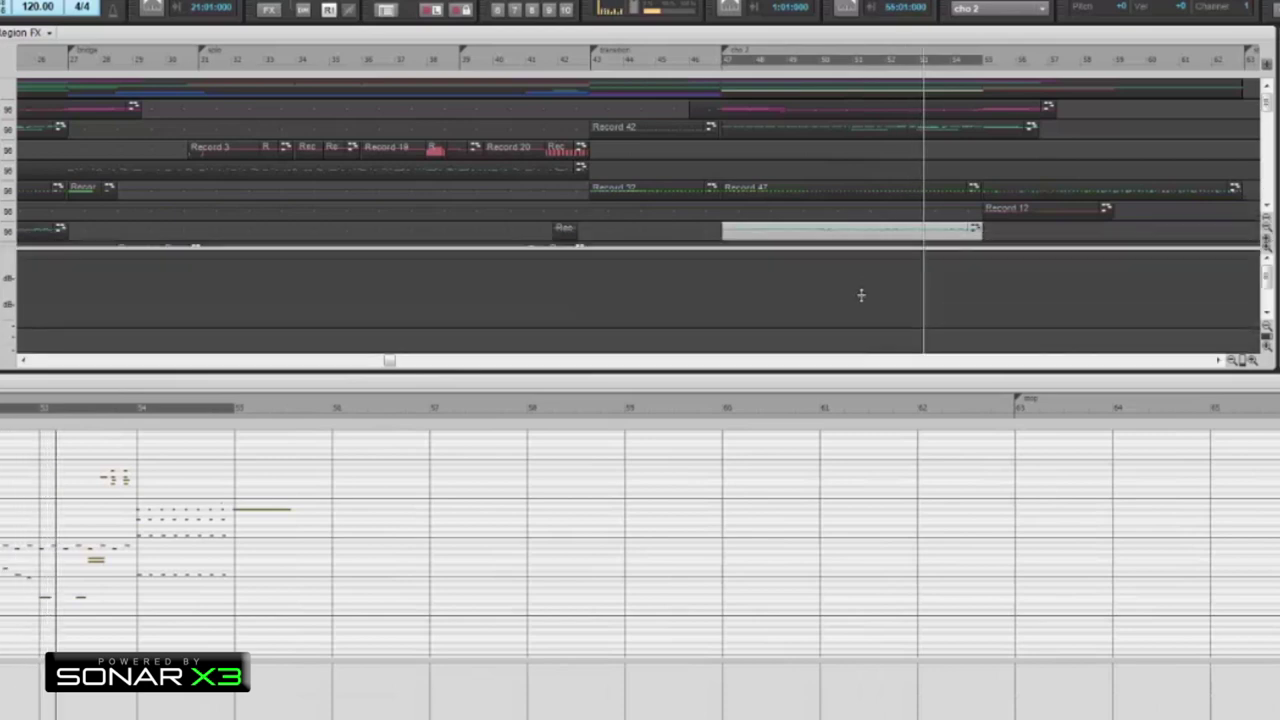
{"action": "left_click", "coordinate": [988, 190]}
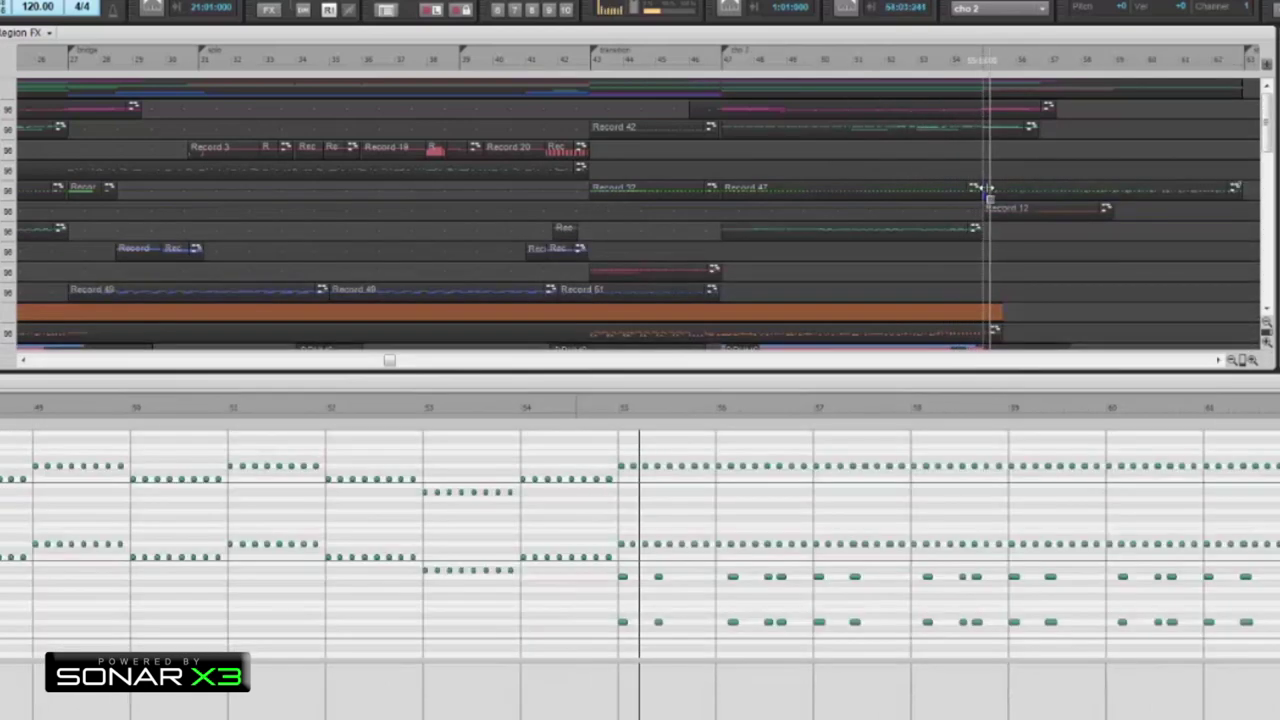